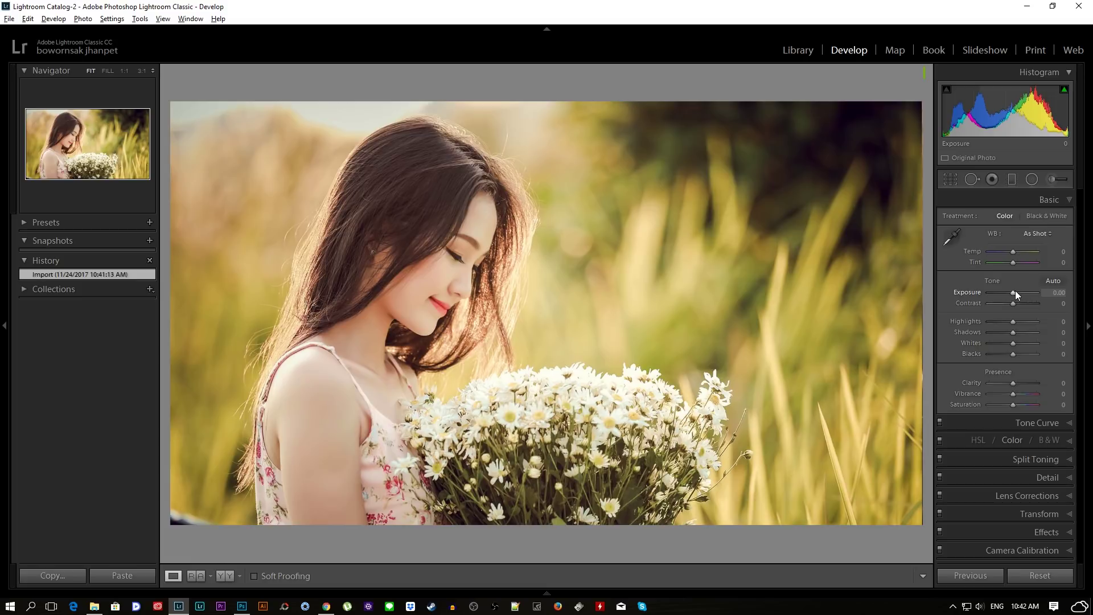
In the Basic panel, raise Exposure to +0.24 and cut Contrast to −40 and Highlights to −43.
{"action": "left_click_drag", "start_coordinate": [1014, 292], "coordinate": [1015, 292]}
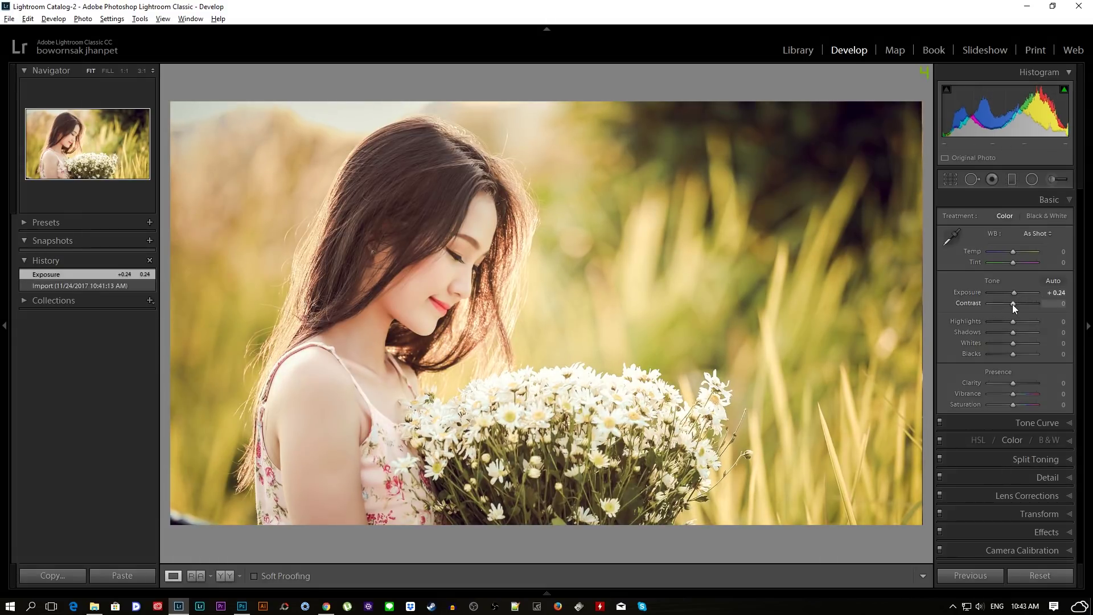
{"action": "left_click_drag", "start_coordinate": [1013, 303], "coordinate": [999, 303]}
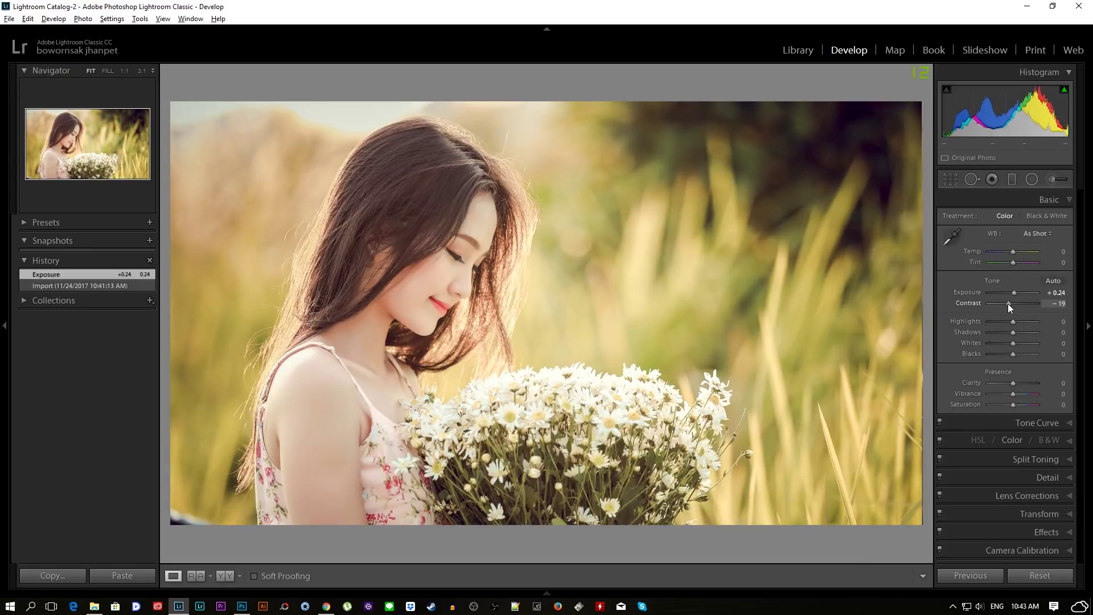
{"action": "left_click_drag", "start_coordinate": [1003, 303], "coordinate": [1006, 307]}
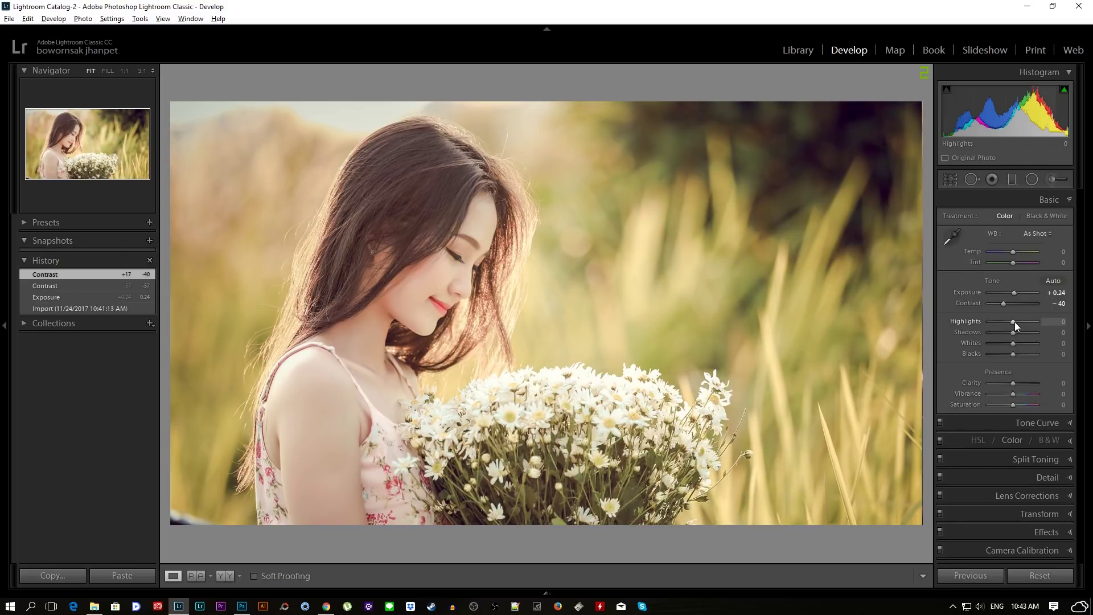
{"action": "mouse_move", "coordinate": [1013, 321]}
{"action": "left_mouse_down"}
{"action": "mouse_move", "coordinate": [997, 324]}
{"action": "mouse_move", "coordinate": [1006, 327]}
{"action": "left_mouse_up"}
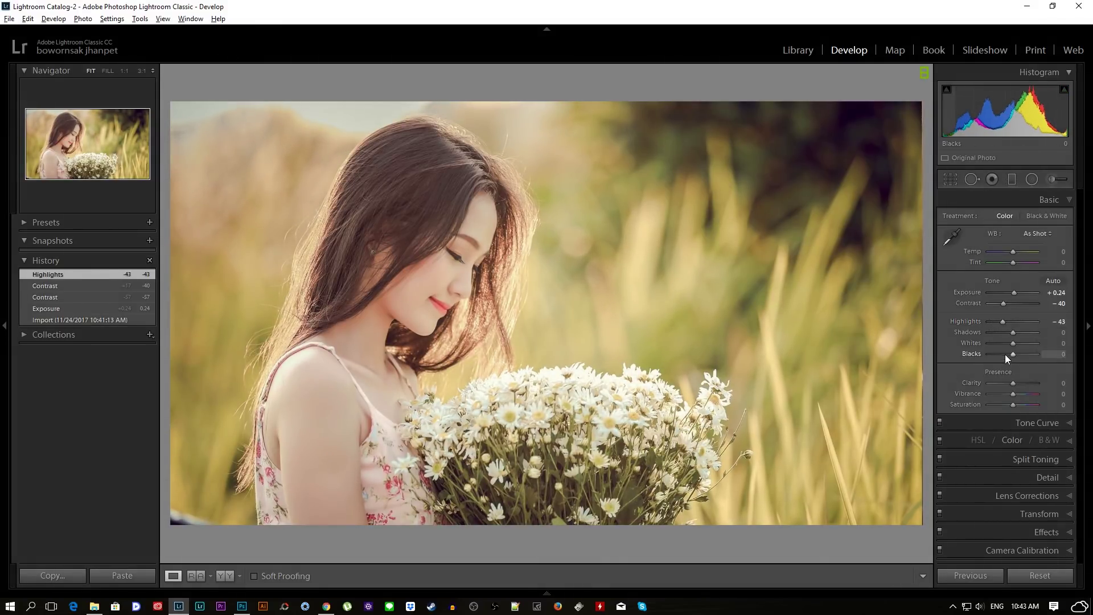
Set Whites to +19 and darken both Shadows and Blacks to −10.
{"action": "left_click_drag", "start_coordinate": [1013, 343], "coordinate": [1017, 344]}
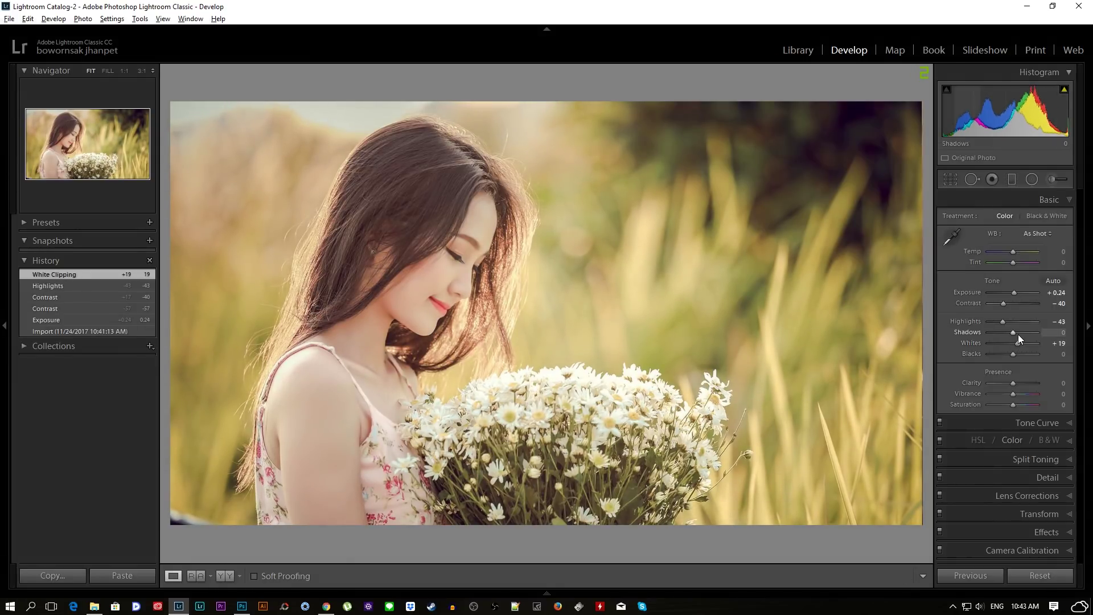
{"action": "left_click_drag", "start_coordinate": [1013, 333], "coordinate": [1017, 332]}
{"action": "double_click", "coordinate": [1016, 332]}
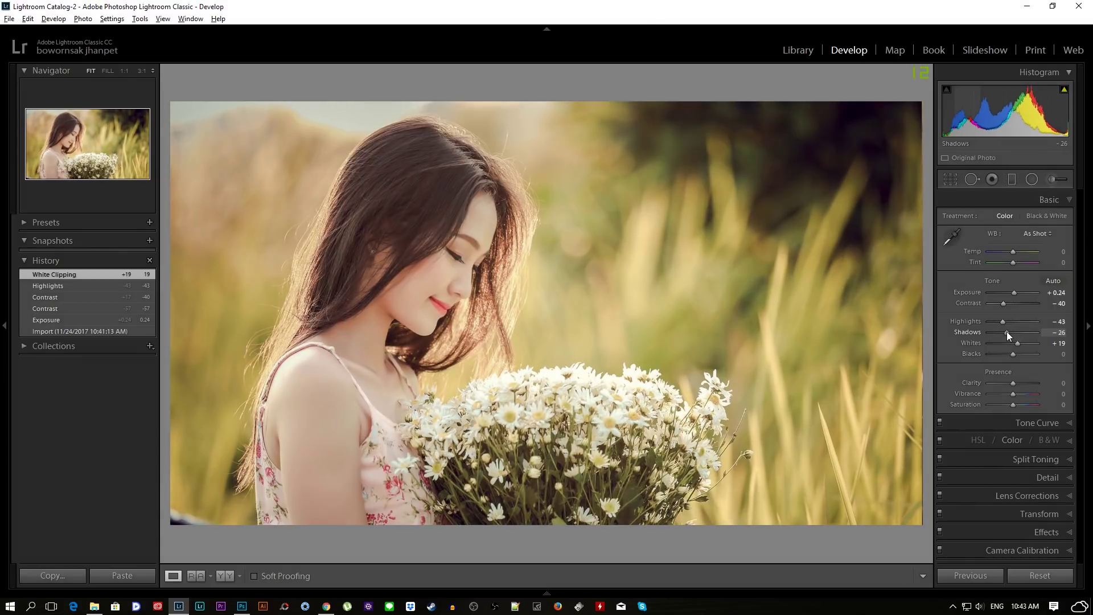
{"action": "left_click_drag", "start_coordinate": [1013, 333], "coordinate": [1010, 333]}
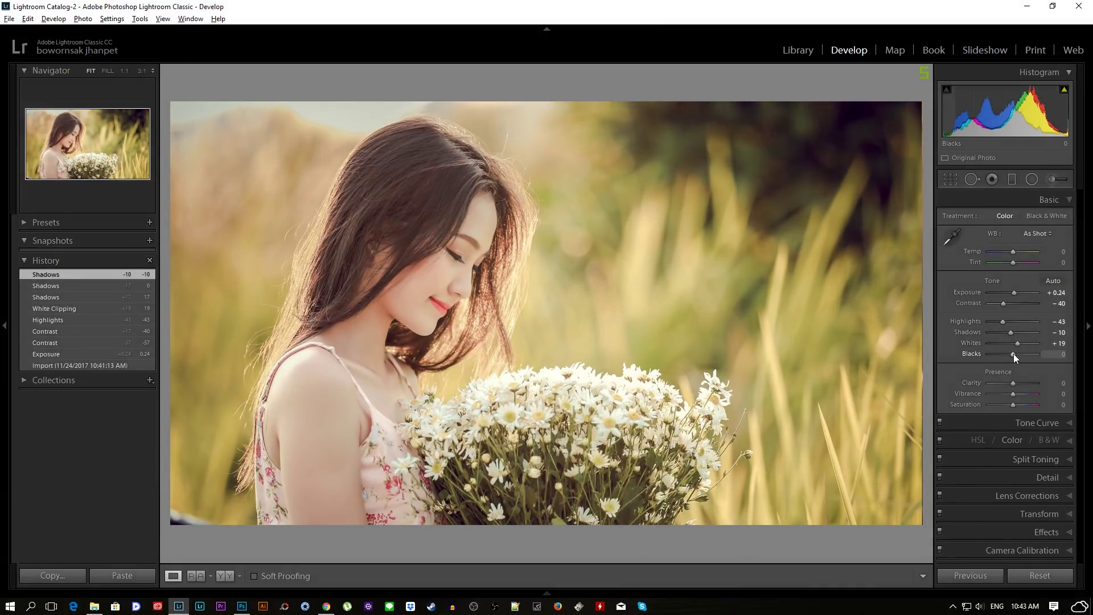
{"action": "left_click_drag", "start_coordinate": [1014, 354], "coordinate": [1009, 354]}
{"action": "left_click_drag", "start_coordinate": [1008, 351], "coordinate": [1012, 354]}
{"action": "double_click", "coordinate": [1016, 354]}
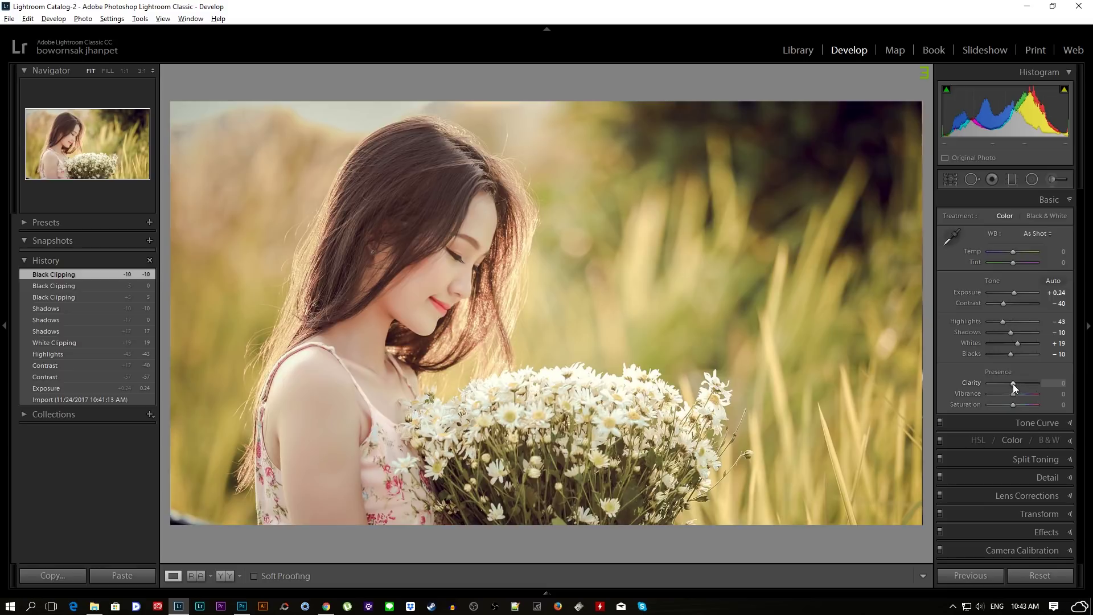
Lower Clarity to −14 after briefly comparing it against maximum clarity.
{"action": "left_click_drag", "start_coordinate": [1012, 383], "coordinate": [900, 387]}
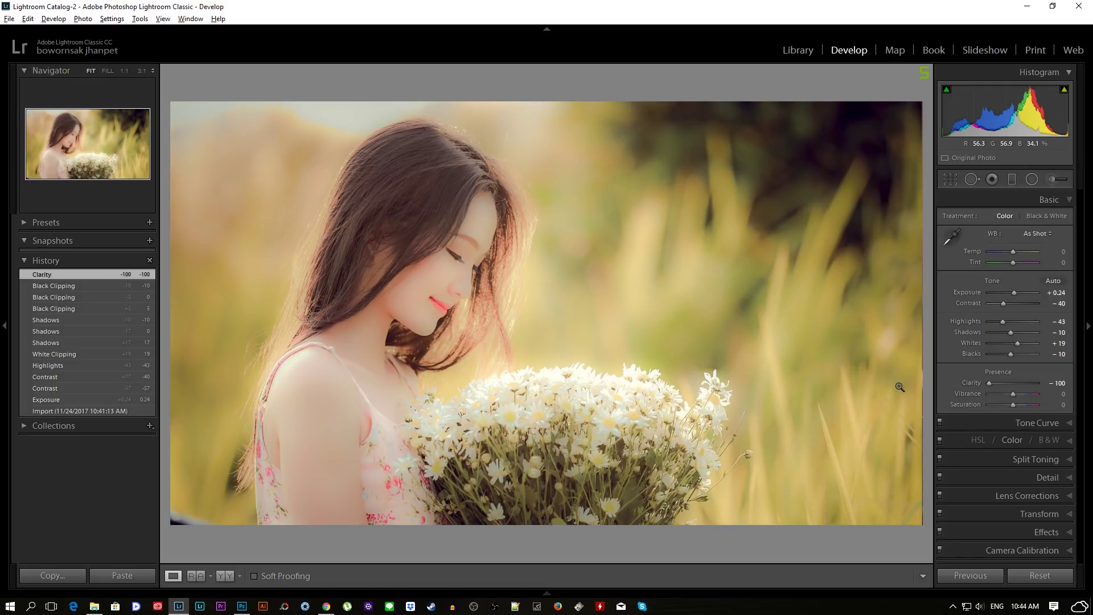
{"action": "double_click", "coordinate": [991, 383]}
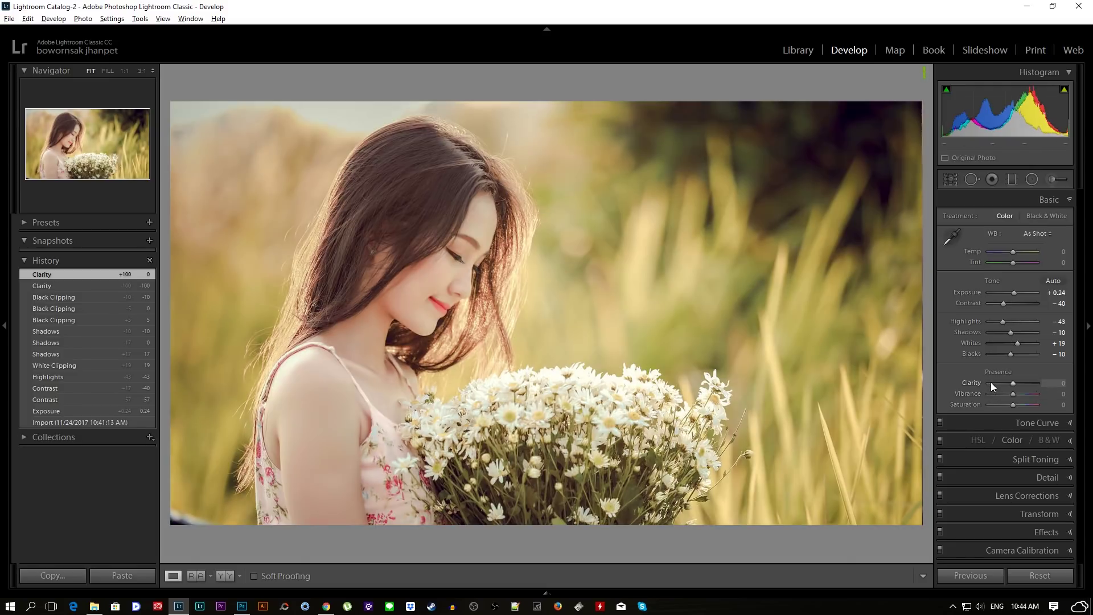
{"action": "left_click_drag", "start_coordinate": [1014, 382], "coordinate": [1009, 385]}
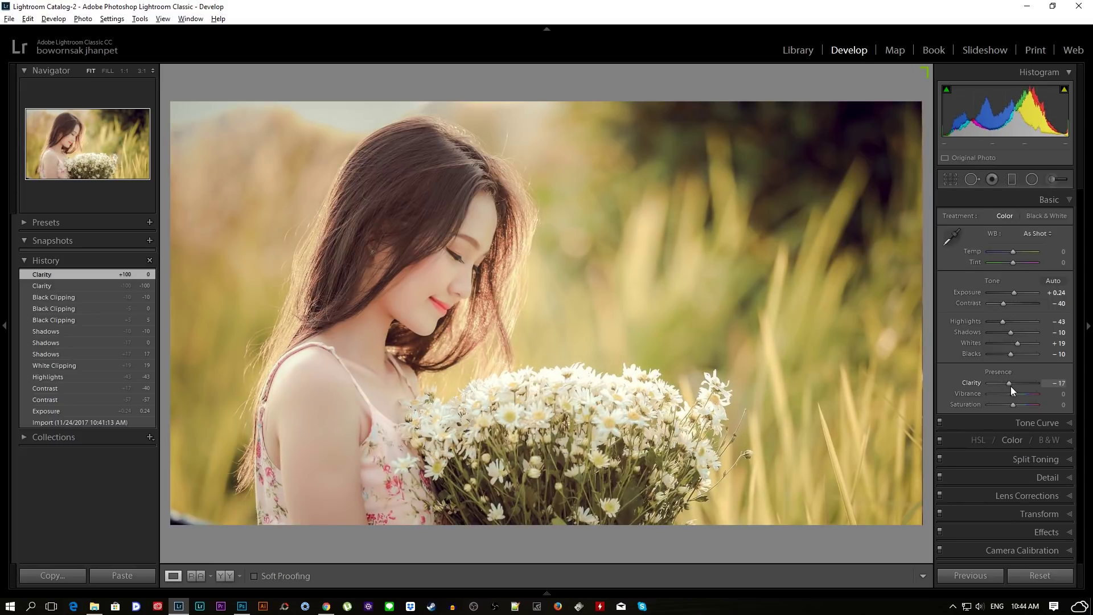
{"action": "left_click_drag", "start_coordinate": [1010, 386], "coordinate": [1011, 386]}
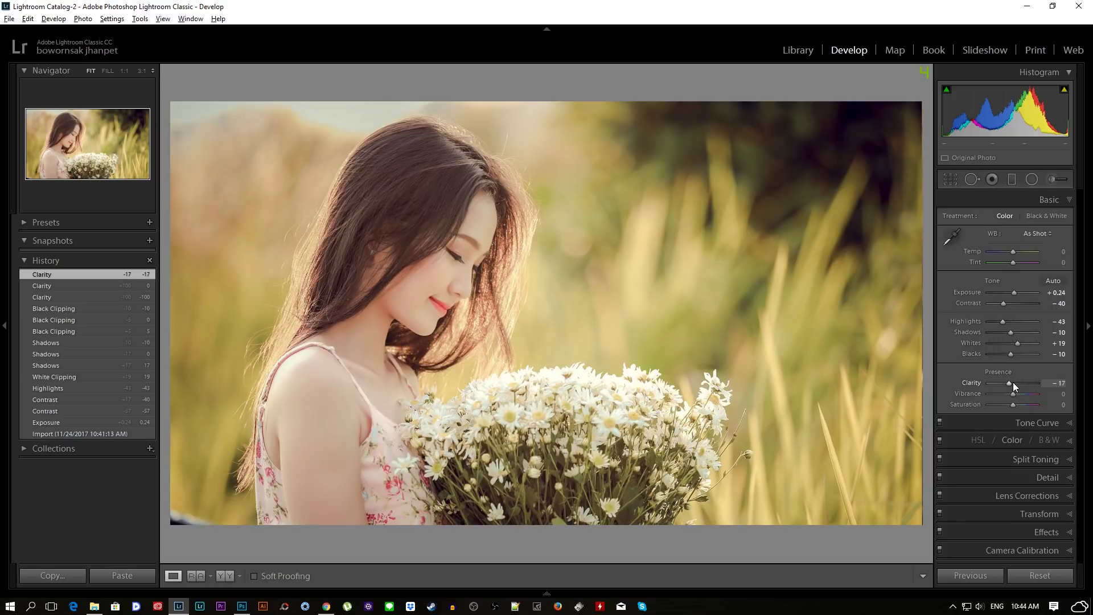
{"action": "left_click_drag", "start_coordinate": [1013, 383], "coordinate": [1079, 393]}
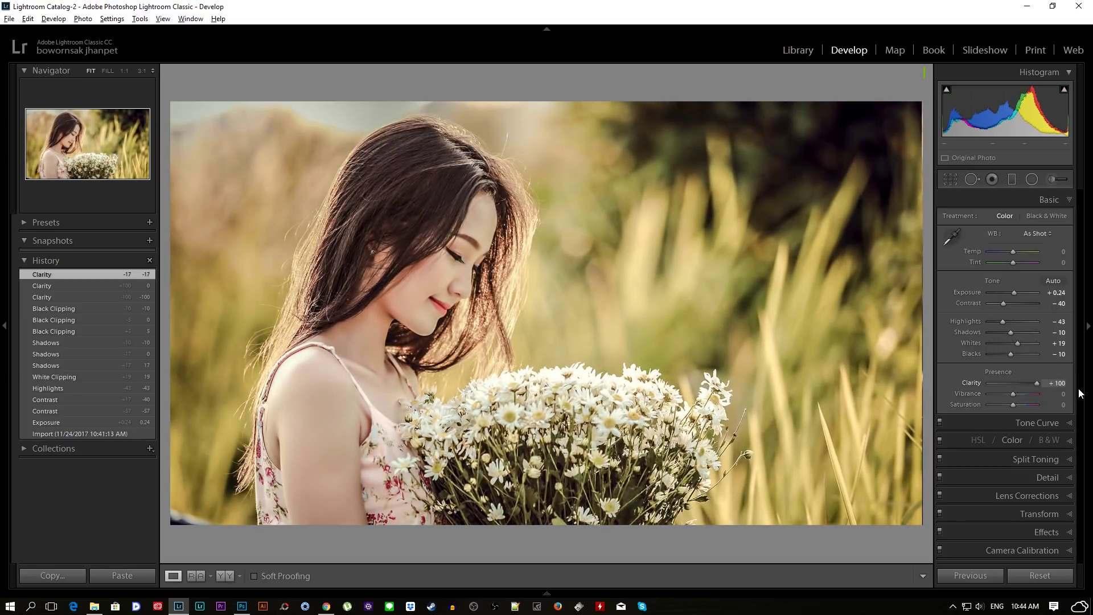
{"action": "left_click_drag", "start_coordinate": [1079, 393], "coordinate": [1010, 385]}
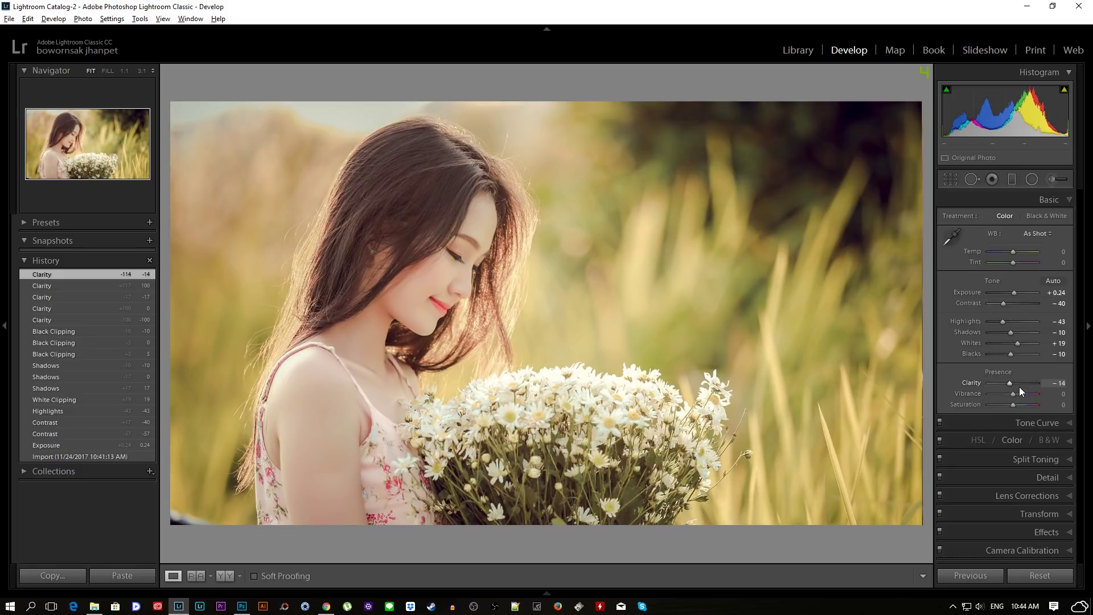
Mute Vibrance to −24, cool Temp to −10, and collapse the Basic panel.
{"action": "left_click_drag", "start_coordinate": [1014, 394], "coordinate": [1008, 395]}
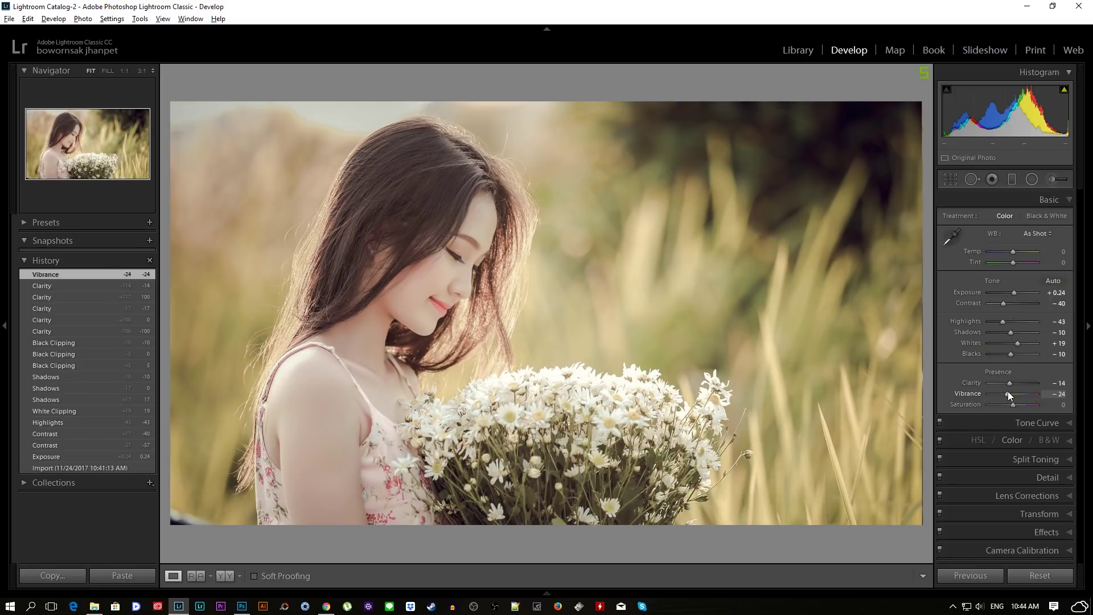
{"action": "left_click_drag", "start_coordinate": [1013, 251], "coordinate": [1014, 251]}
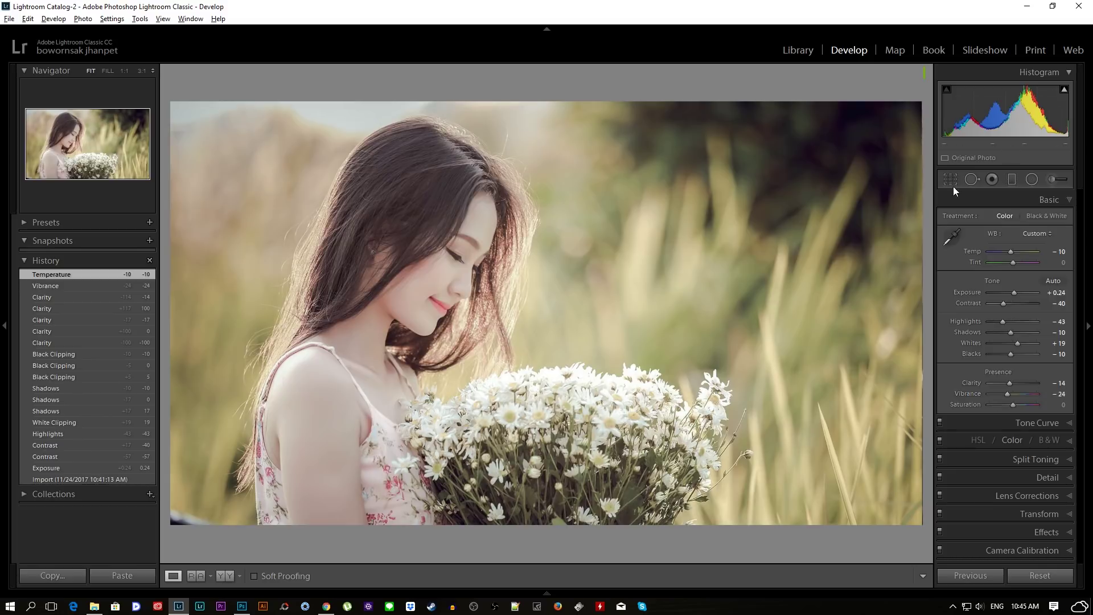
{"action": "left_click", "coordinate": [1056, 197]}
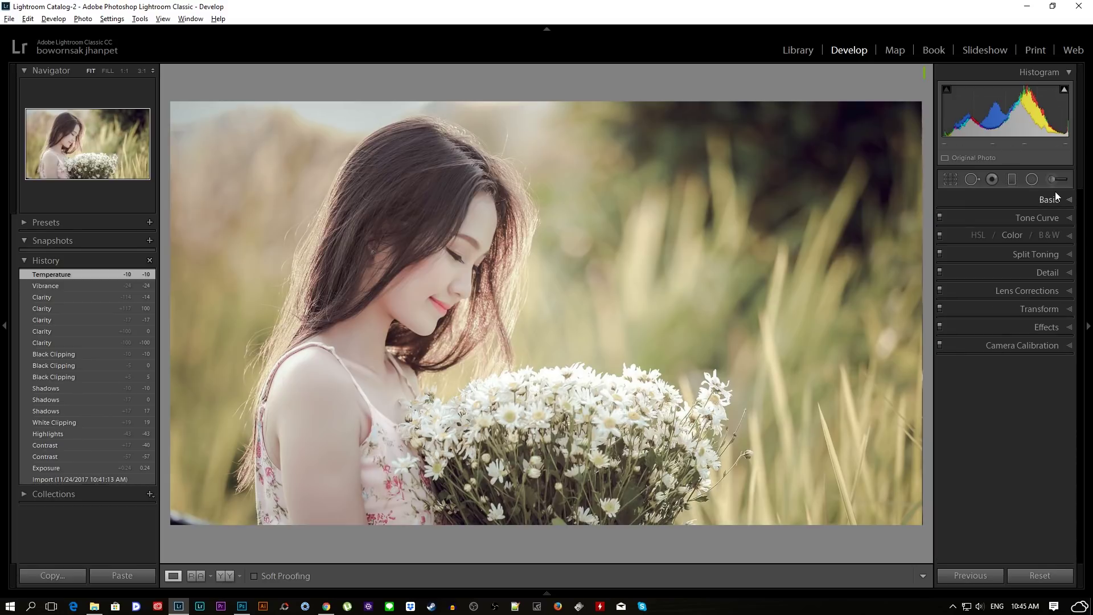
In HSL/Color, set Orange Saturation +62, Luminance +33 and Red Saturation +31, Luminance +40.
{"action": "left_click", "coordinate": [1015, 233]}
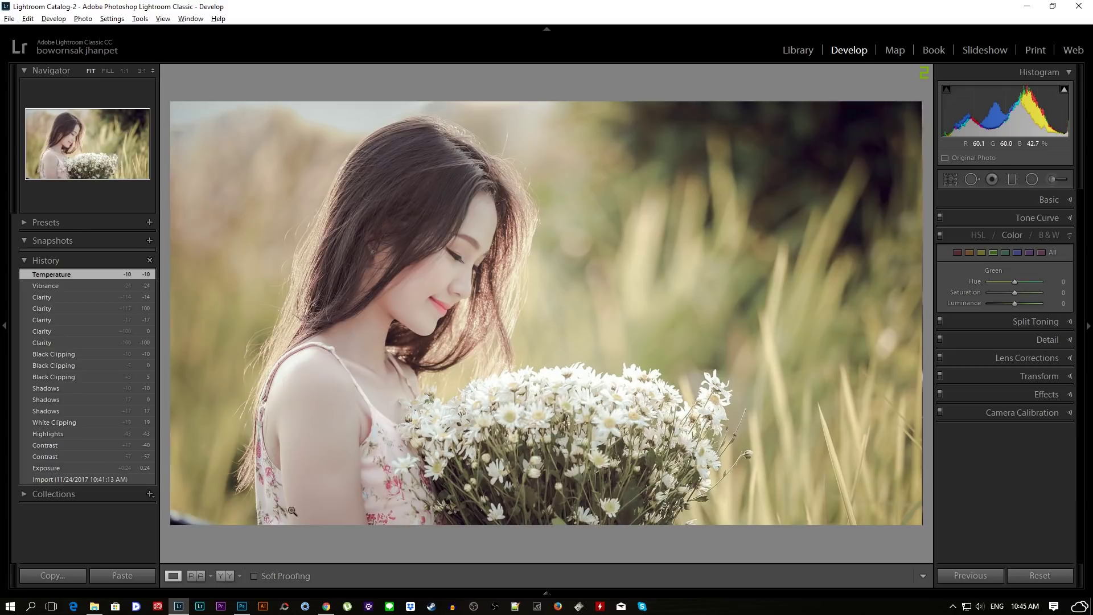
{"action": "left_click", "coordinate": [969, 251]}
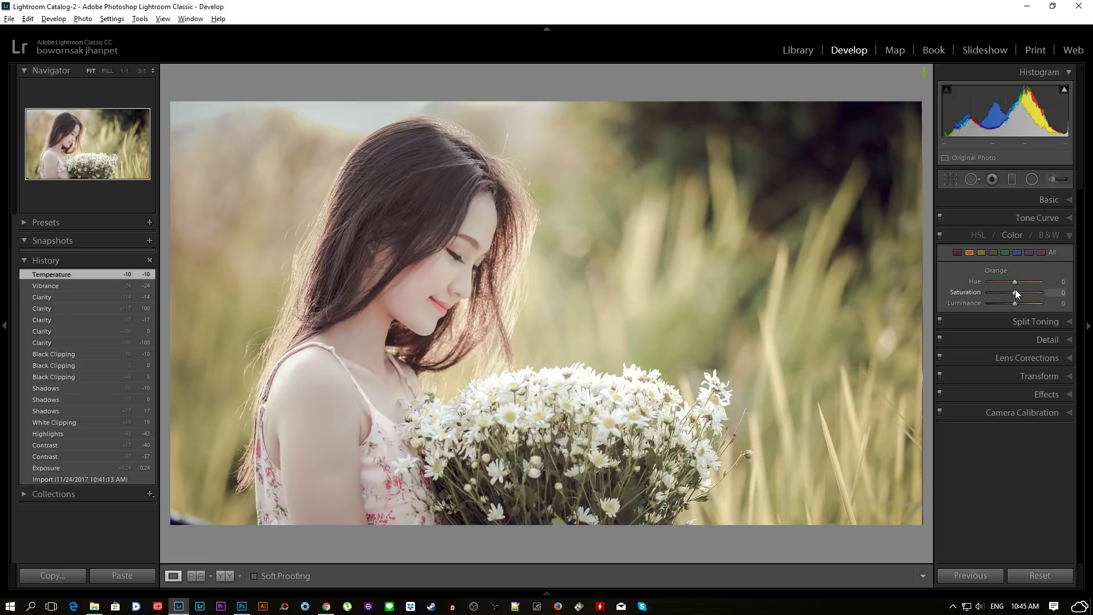
{"action": "mouse_move", "coordinate": [1017, 292]}
{"action": "left_mouse_down"}
{"action": "mouse_move", "coordinate": [1043, 292]}
{"action": "mouse_move", "coordinate": [1009, 304]}
{"action": "mouse_move", "coordinate": [1023, 304]}
{"action": "left_mouse_up"}
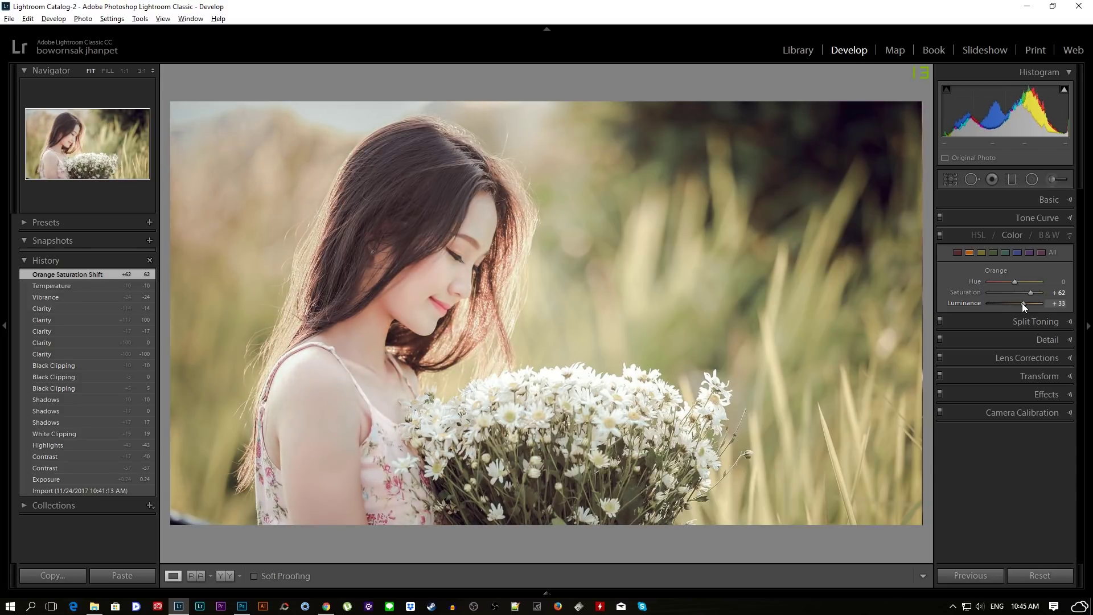
{"action": "left_click", "coordinate": [957, 252]}
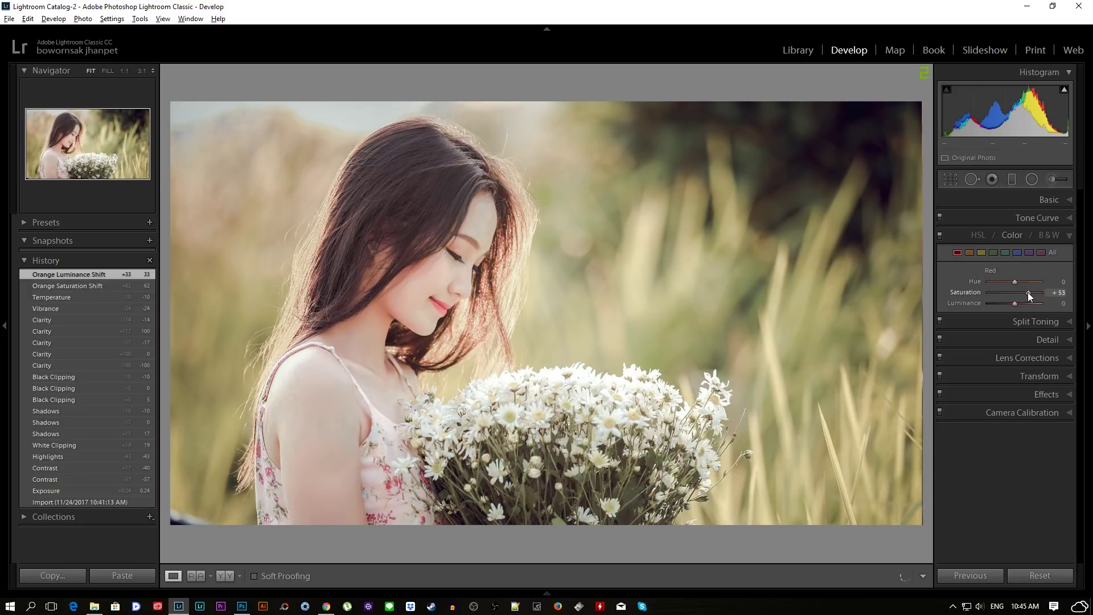
{"action": "left_click_drag", "start_coordinate": [1026, 293], "coordinate": [1024, 302]}
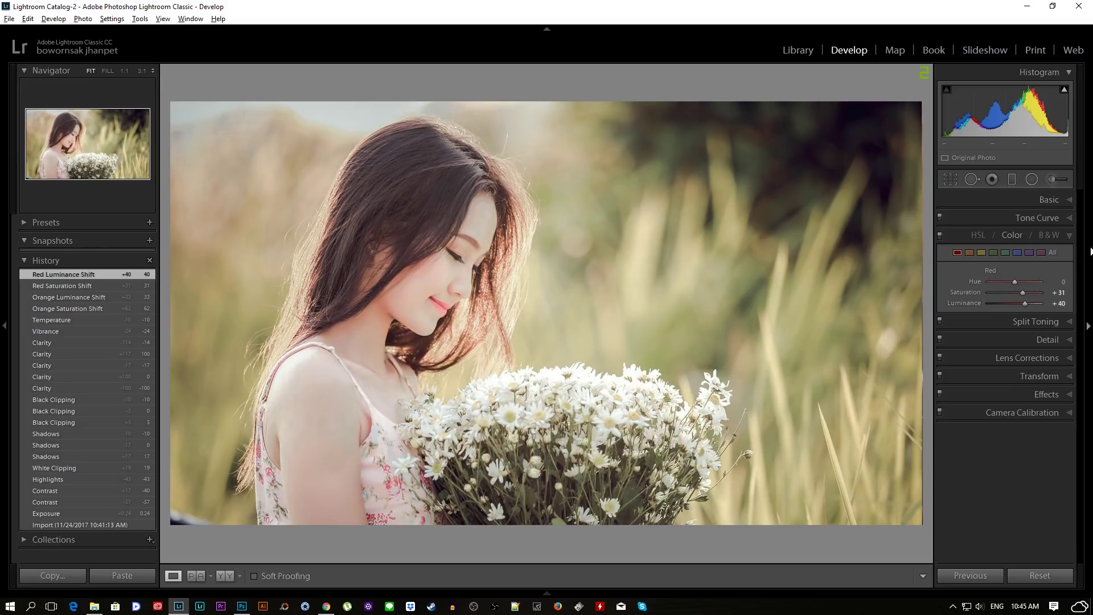
{"action": "left_click", "coordinate": [969, 253]}
Zoom to 1:1 on her face and shift the Orange Hue to +20.
{"action": "left_click", "coordinate": [391, 254]}
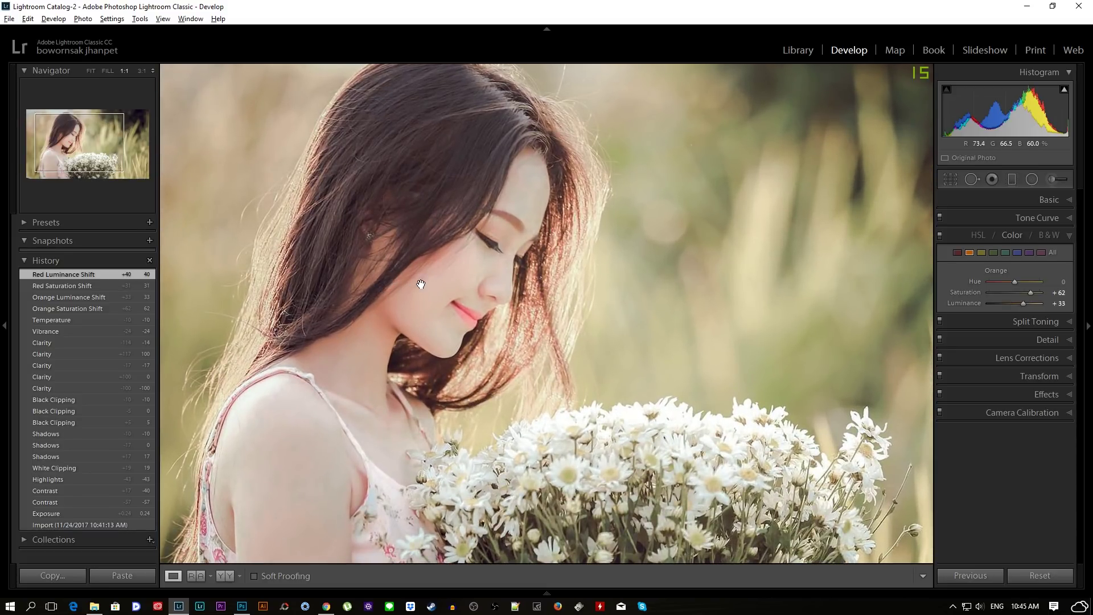
{"action": "left_click_drag", "start_coordinate": [419, 283], "coordinate": [431, 291]}
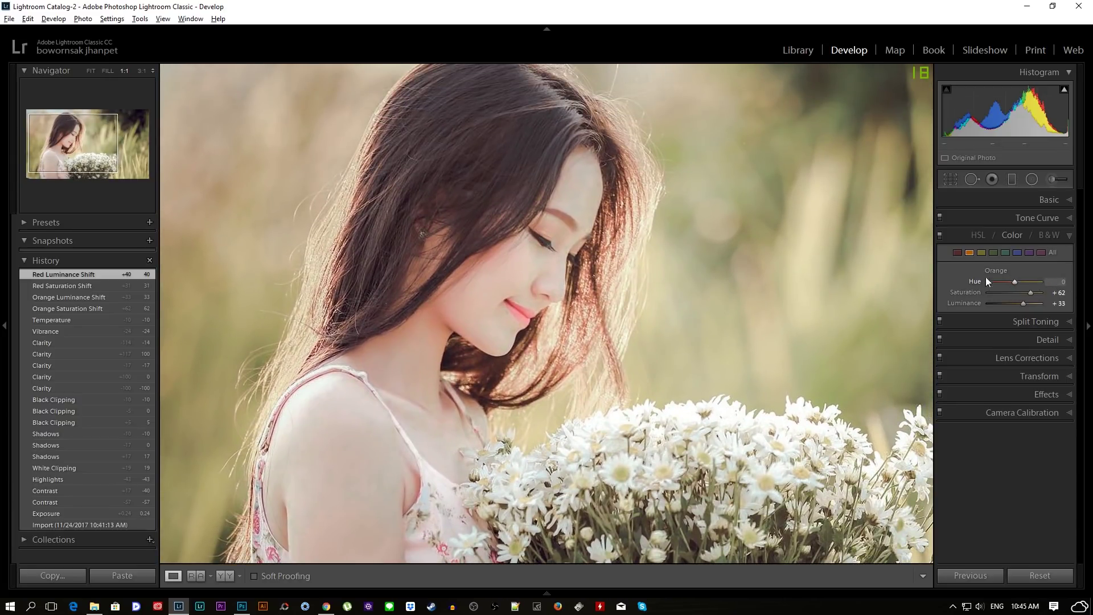
{"action": "left_click_drag", "start_coordinate": [1017, 282], "coordinate": [1026, 282]}
{"action": "left_click_drag", "start_coordinate": [1022, 283], "coordinate": [1027, 284]}
{"action": "left_click_drag", "start_coordinate": [1022, 283], "coordinate": [1022, 283]}
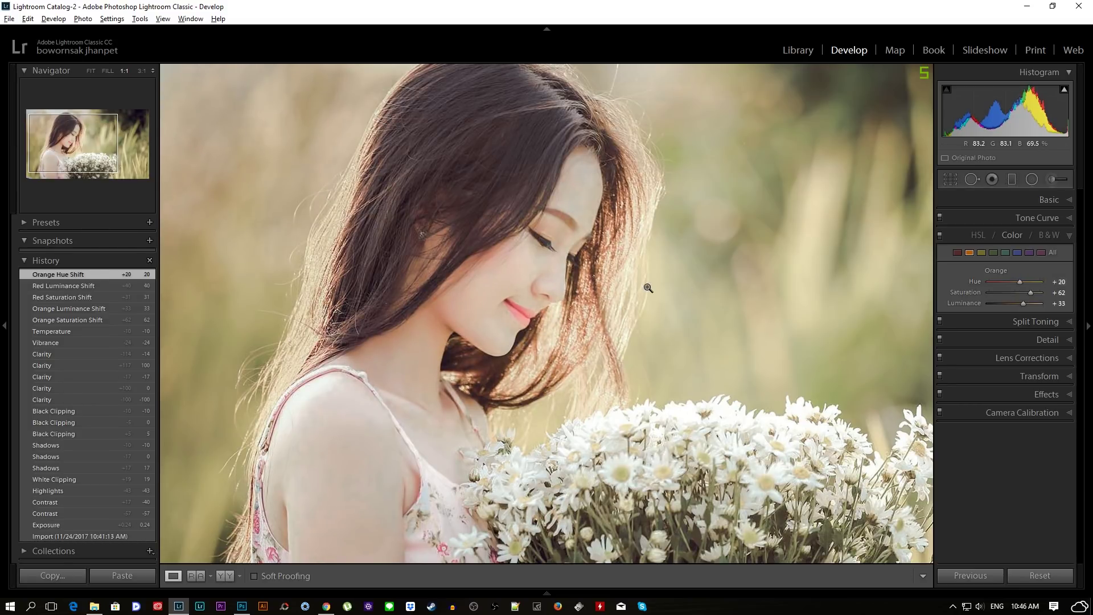
{"action": "left_click", "coordinate": [646, 288]}
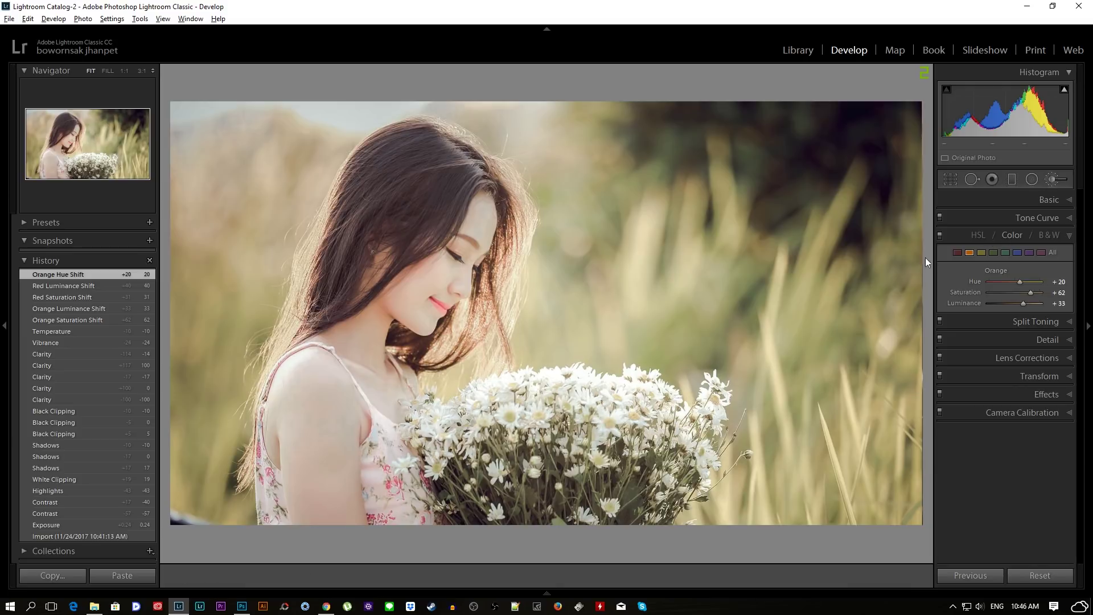
Paint an Adjustment Brush with Temp 28 and Tint 41 over her face and skin.
{"action": "left_click", "coordinate": [1051, 180]}
{"action": "double_click", "coordinate": [1008, 258]}
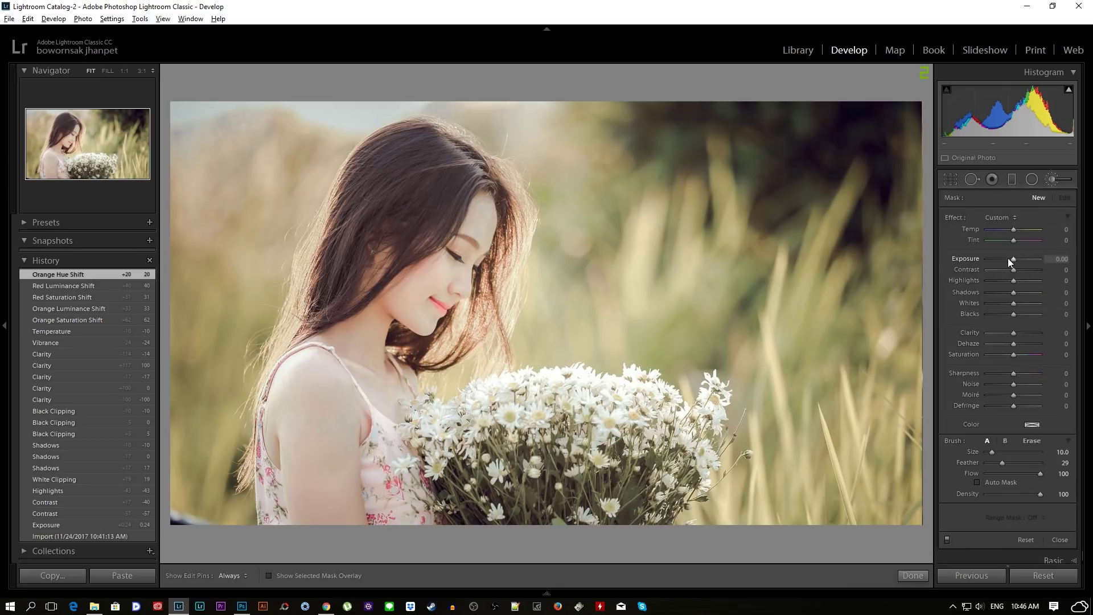
{"action": "left_click_drag", "start_coordinate": [1013, 229], "coordinate": [1020, 229]}
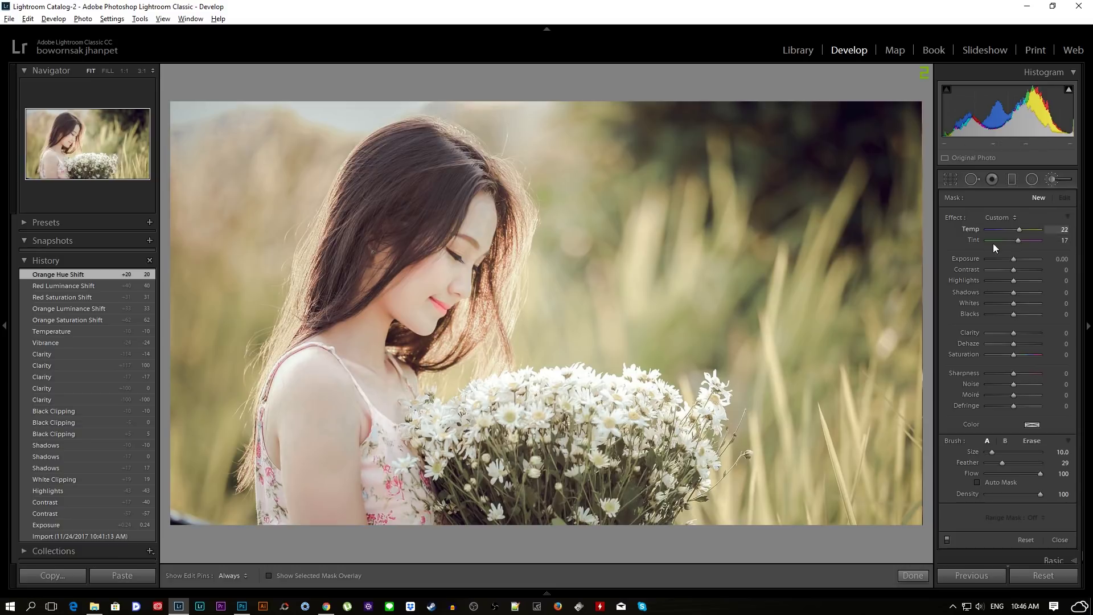
{"action": "key", "text": "h"}
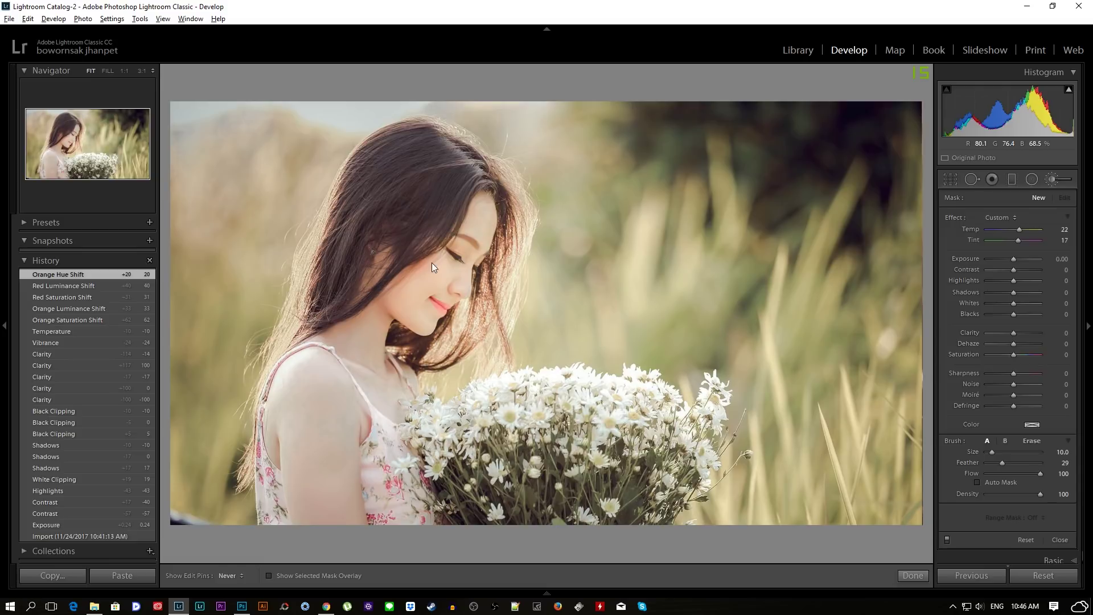
{"action": "left_click_drag", "start_coordinate": [433, 252], "coordinate": [412, 270]}
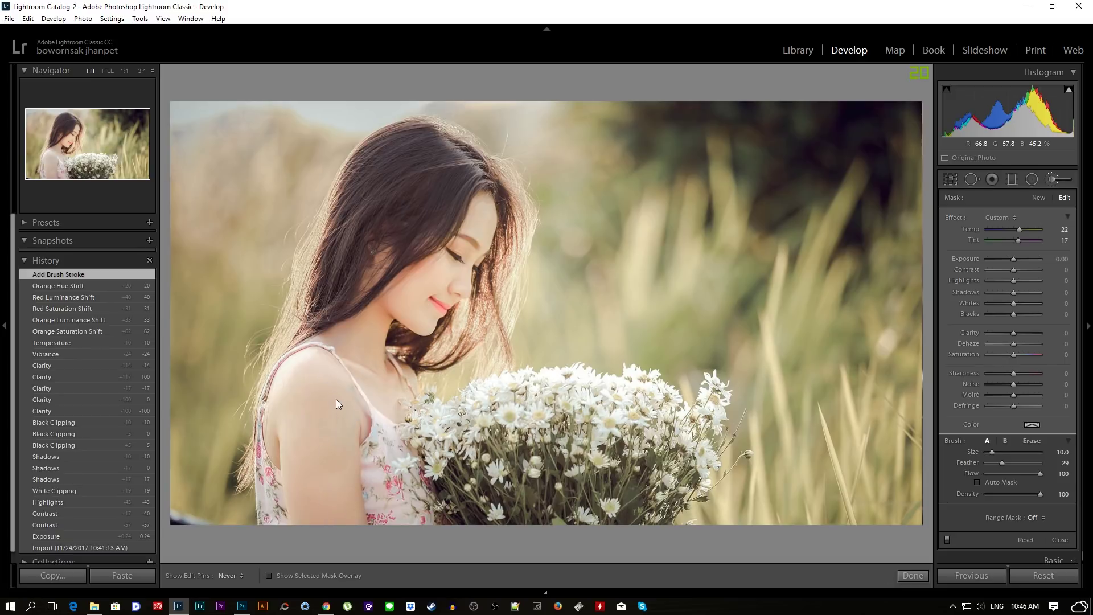
{"action": "left_click_drag", "start_coordinate": [325, 355], "coordinate": [357, 345]}
{"action": "key", "text": "h"}
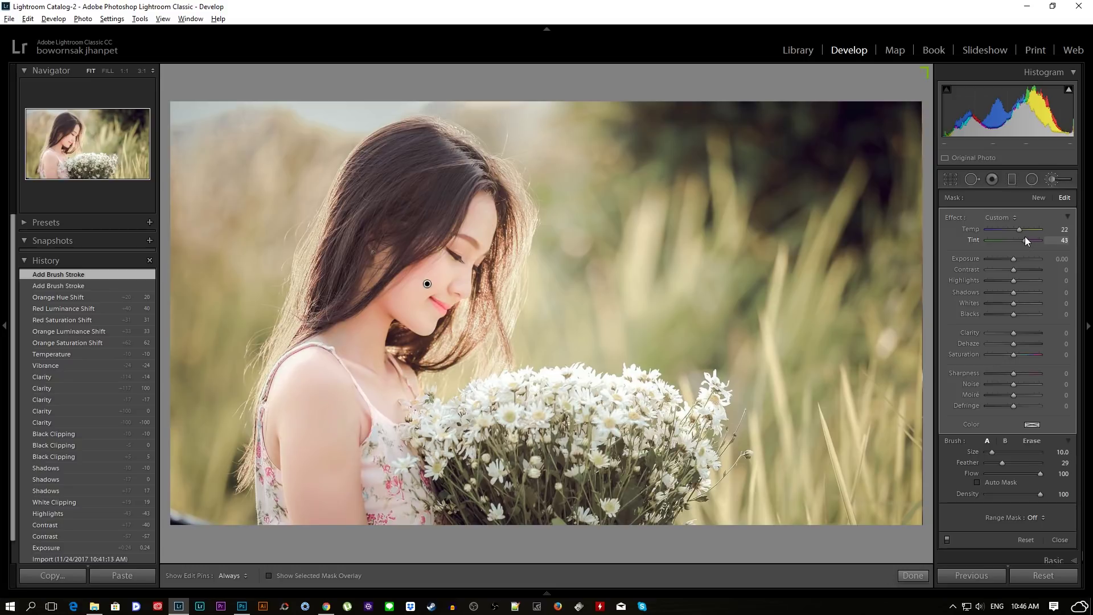
{"action": "left_click", "coordinate": [1025, 239]}
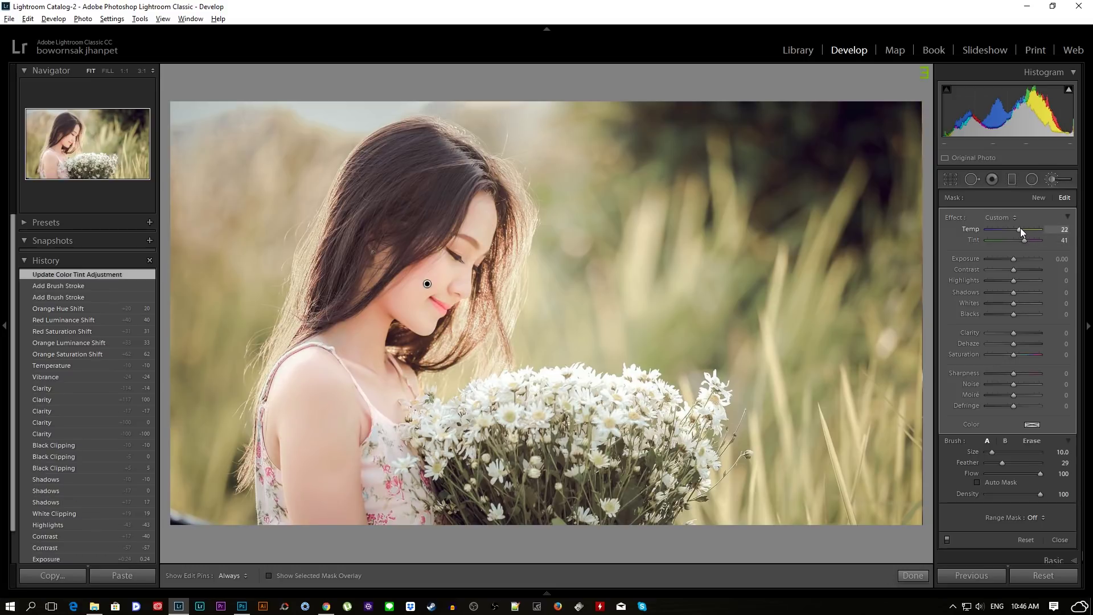
{"action": "left_click_drag", "start_coordinate": [1021, 228], "coordinate": [1023, 228]}
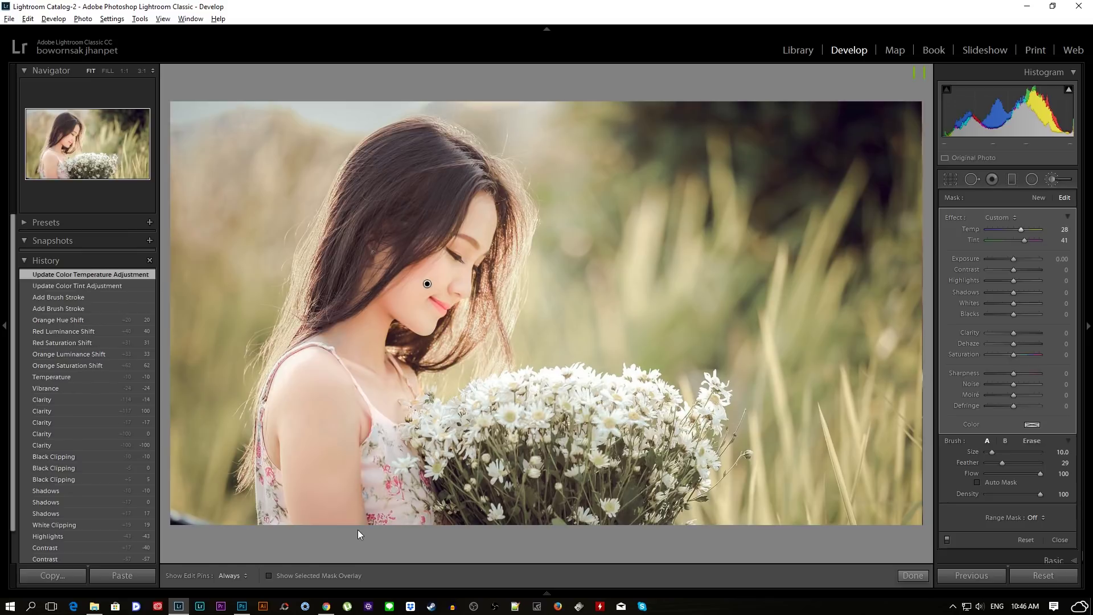
Erase the brushed adjustment where it spills onto her hair, then click Done.
{"action": "key", "text": "h"}
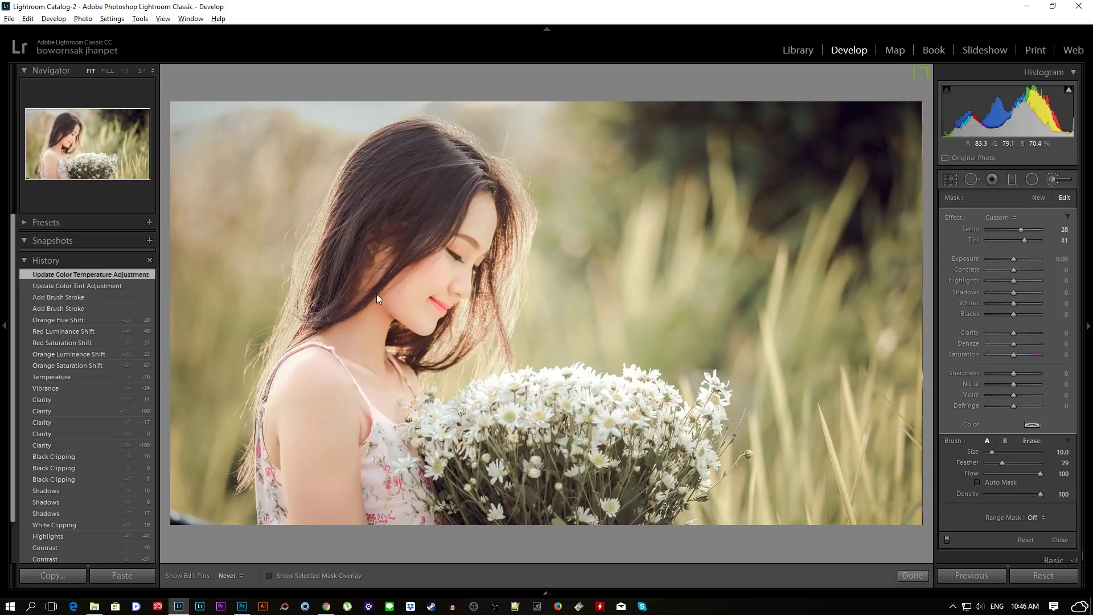
{"action": "left_click_drag", "start_coordinate": [460, 185], "coordinate": [432, 244]}
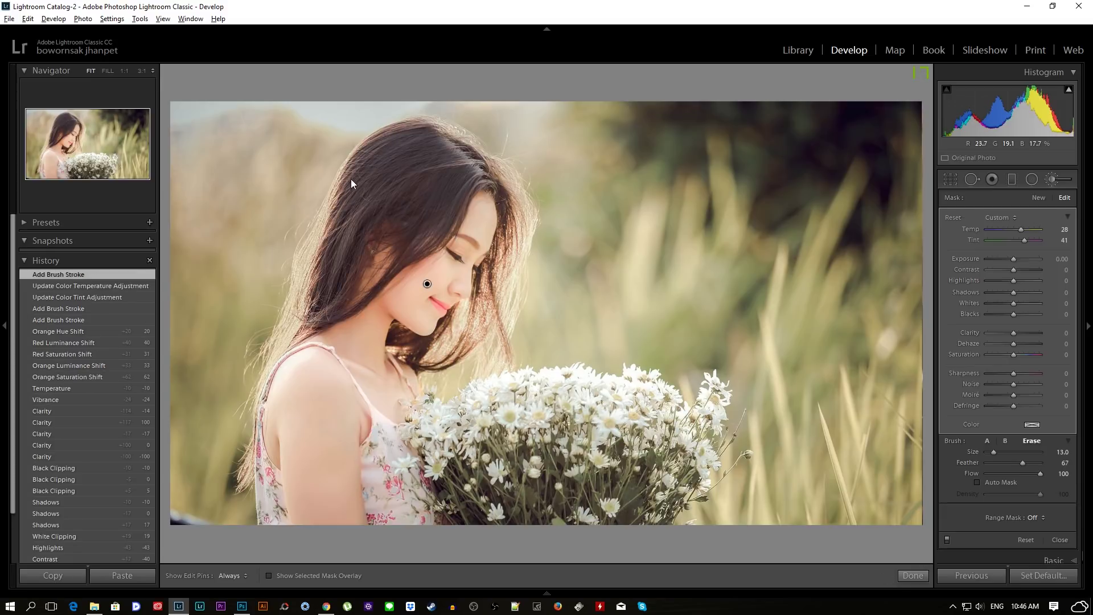
{"action": "left_click_drag", "start_coordinate": [359, 178], "coordinate": [372, 153]}
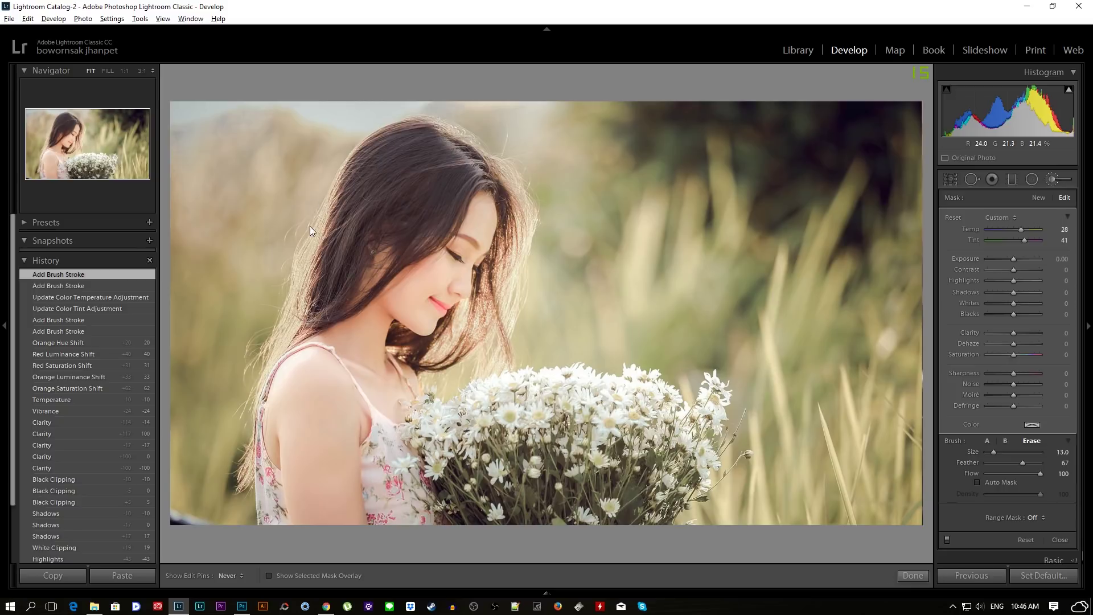
{"action": "left_click_drag", "start_coordinate": [313, 220], "coordinate": [367, 196]}
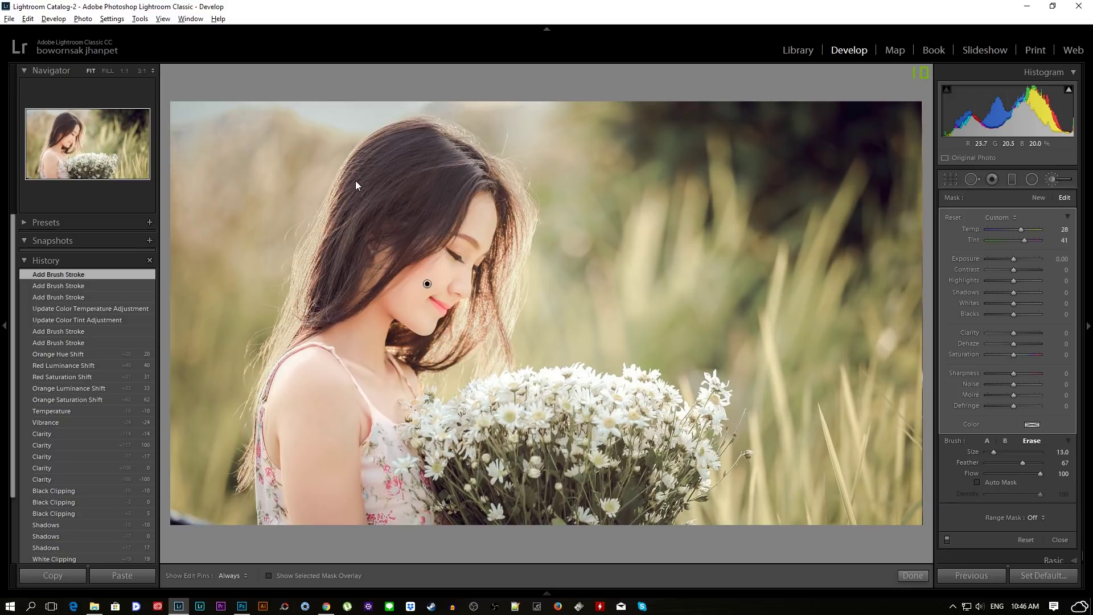
{"action": "left_click_drag", "start_coordinate": [305, 229], "coordinate": [617, 97]}
{"action": "key", "text": "h"}
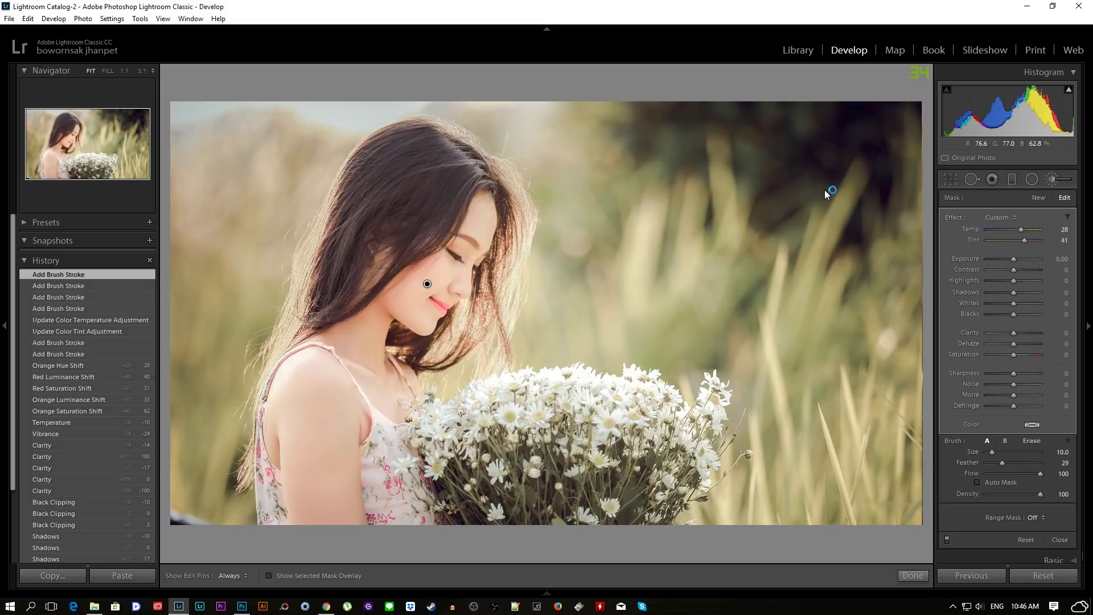
{"action": "left_click", "coordinate": [1054, 178]}
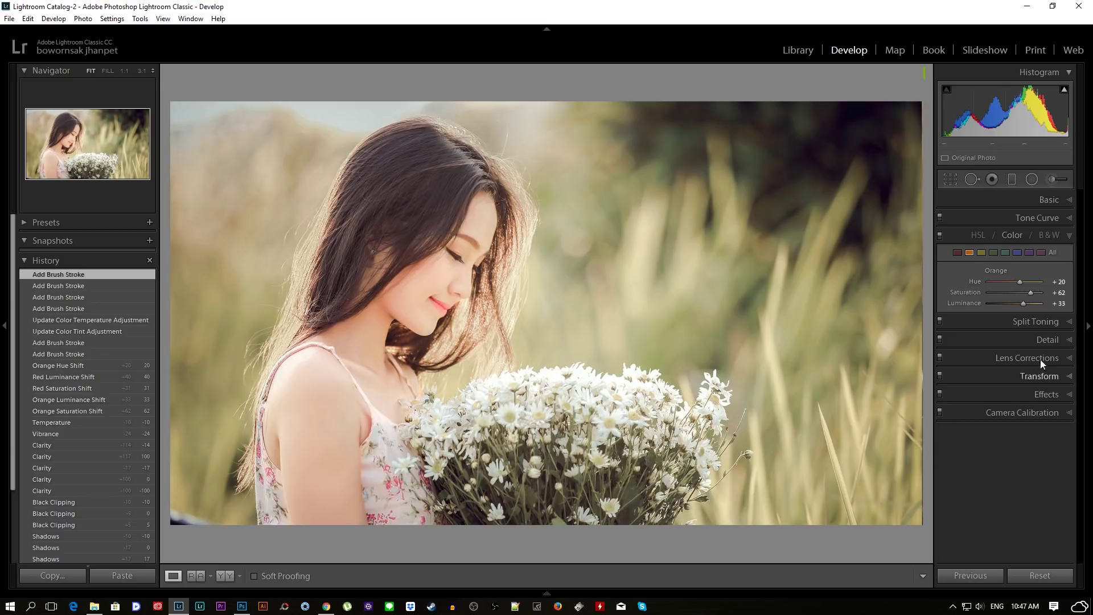
Set Green Hue −100, Sat +27, Lum +16 and Yellow Hue −33, Sat +9, Lum +7.
{"action": "left_click", "coordinate": [995, 253]}
{"action": "left_click_drag", "start_coordinate": [1015, 282], "coordinate": [978, 283]}
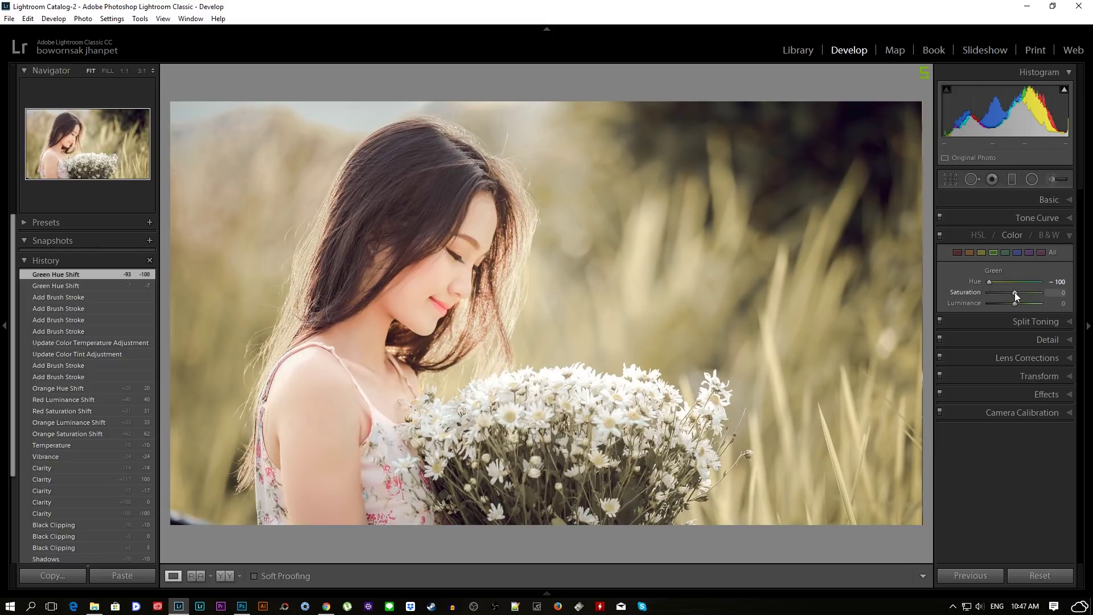
{"action": "left_click_drag", "start_coordinate": [1029, 293], "coordinate": [1022, 297]}
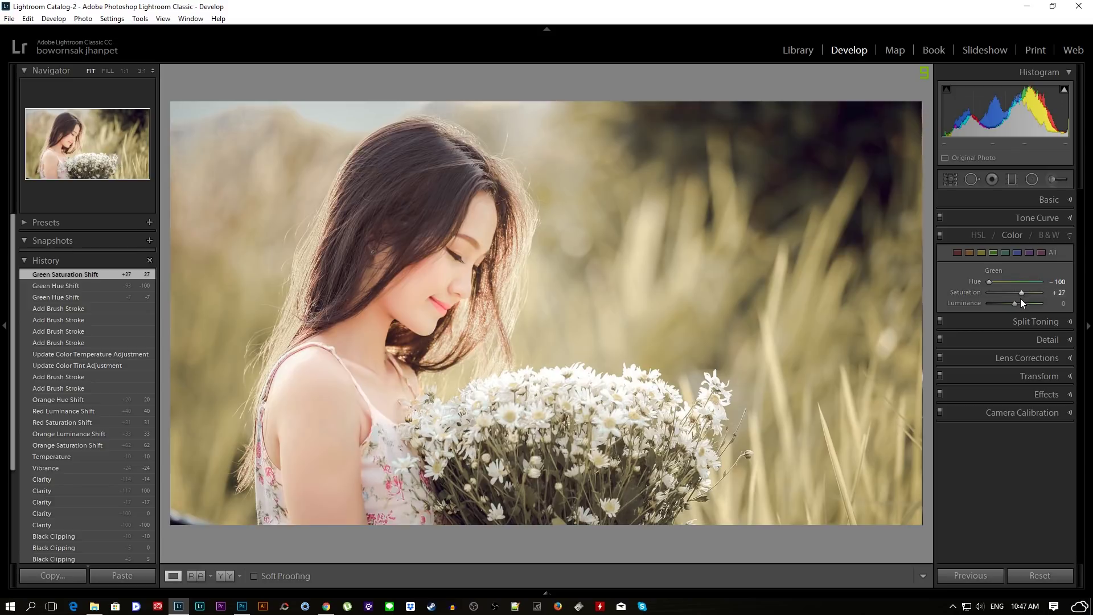
{"action": "left_click", "coordinate": [982, 253]}
{"action": "mouse_move", "coordinate": [1015, 281]}
{"action": "left_mouse_down"}
{"action": "mouse_move", "coordinate": [986, 282]}
{"action": "mouse_move", "coordinate": [1011, 288]}
{"action": "left_mouse_up"}
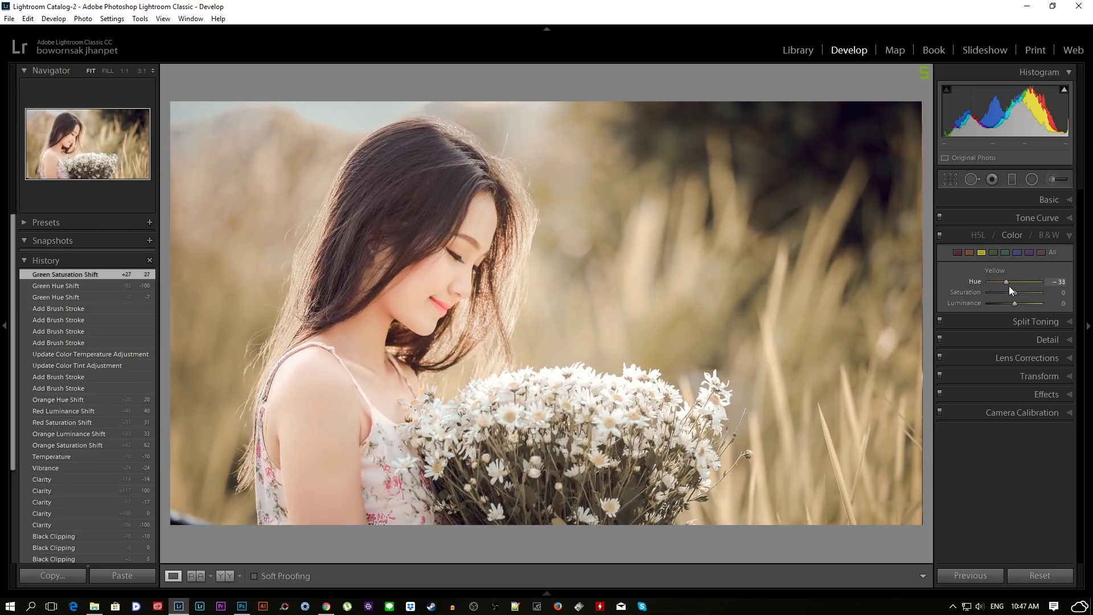
{"action": "mouse_move", "coordinate": [1009, 286]}
{"action": "left_mouse_down"}
{"action": "mouse_move", "coordinate": [1026, 292]}
{"action": "mouse_move", "coordinate": [965, 293]}
{"action": "mouse_move", "coordinate": [1014, 301]}
{"action": "left_mouse_up"}
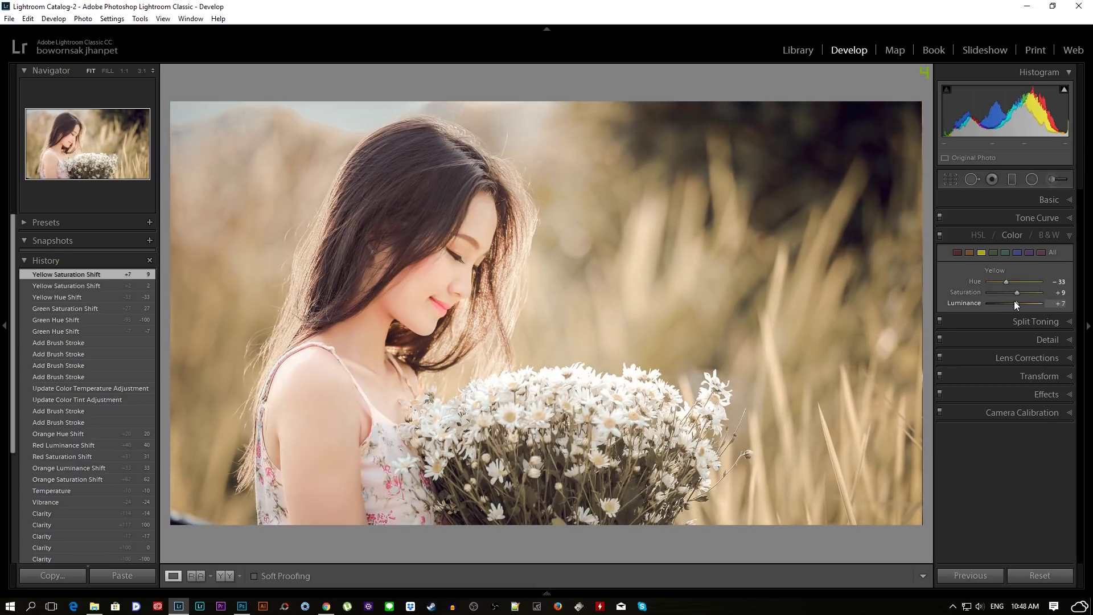
{"action": "left_click", "coordinate": [994, 252]}
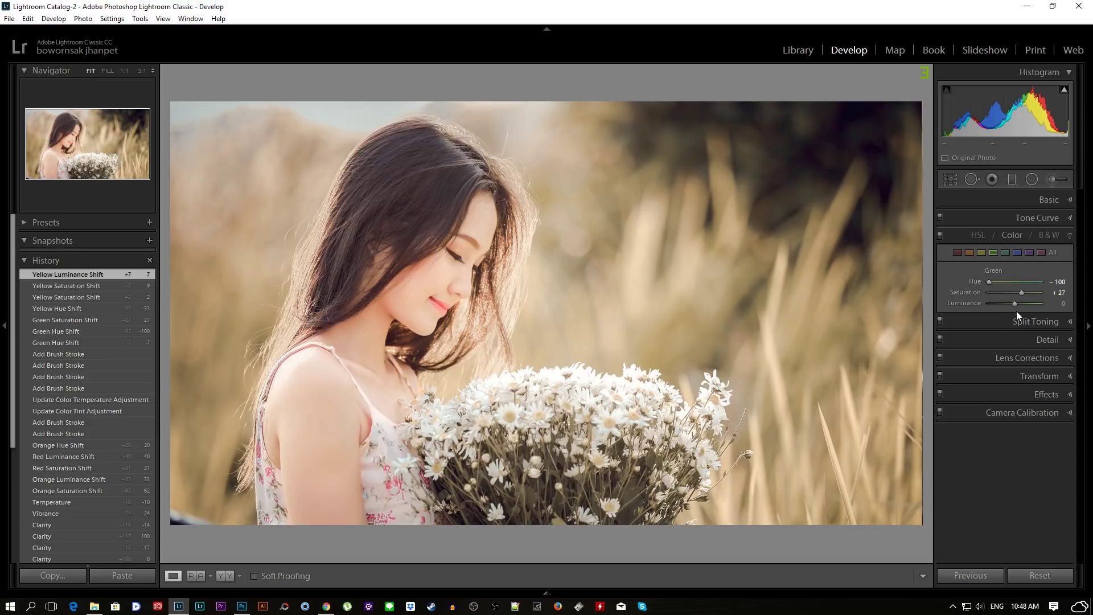
{"action": "mouse_move", "coordinate": [1016, 305]}
{"action": "left_mouse_down"}
{"action": "mouse_move", "coordinate": [1007, 305]}
{"action": "mouse_move", "coordinate": [1019, 305]}
{"action": "left_mouse_up"}
{"action": "left_click", "coordinate": [1059, 234]}
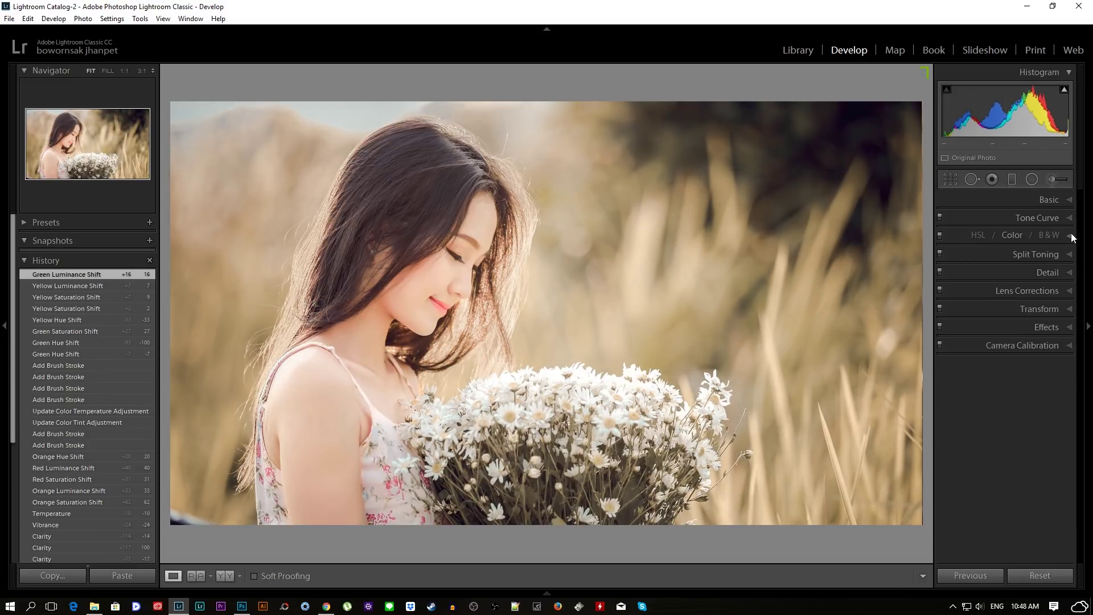
Expand Split Toning and set the Highlights Hue to 51 and Saturation to 39.
{"action": "left_click", "coordinate": [1030, 255]}
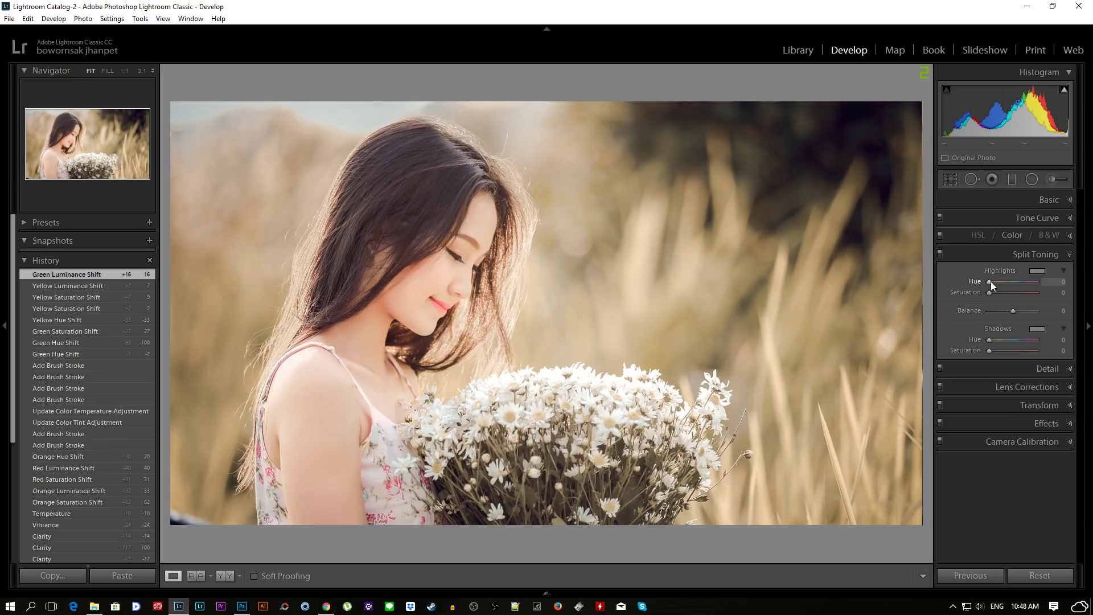
{"action": "left_click_drag", "start_coordinate": [991, 281], "coordinate": [993, 284]}
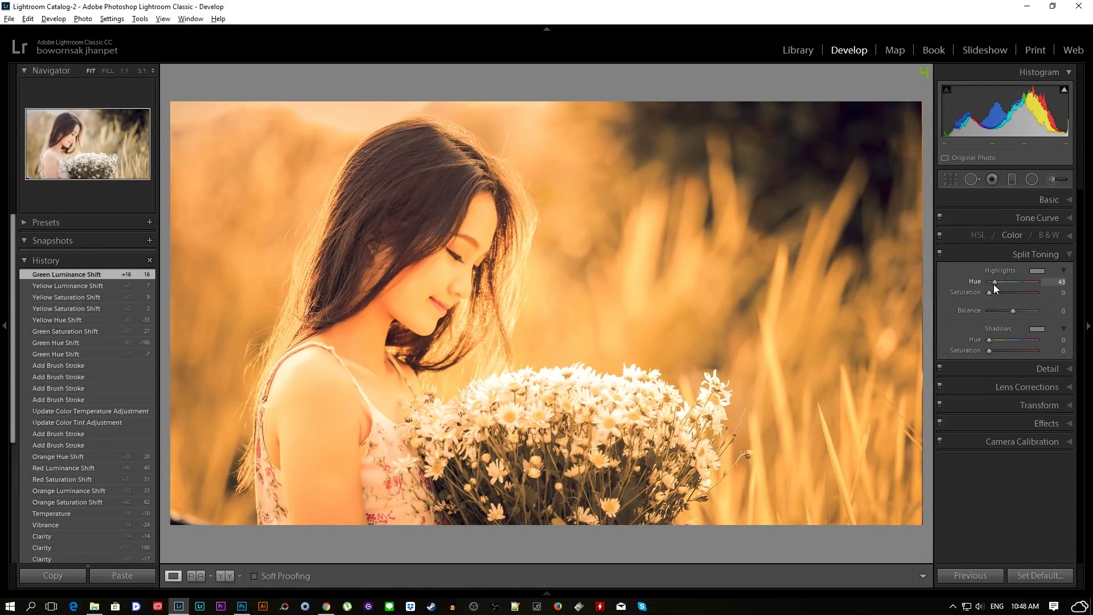
{"action": "left_click_drag", "start_coordinate": [994, 288], "coordinate": [996, 285]}
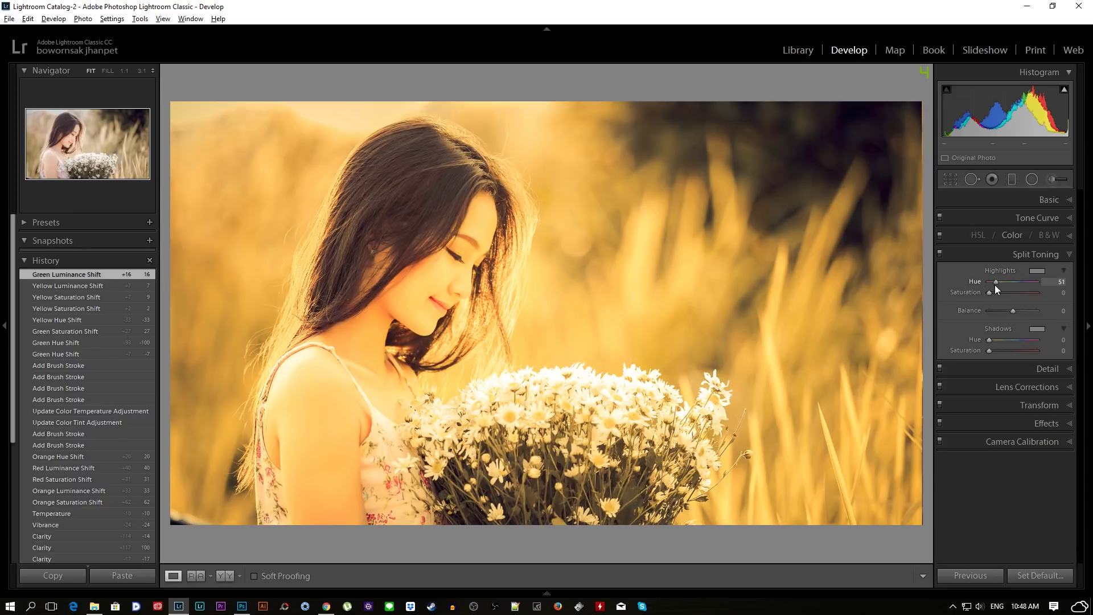
{"action": "left_click_drag", "start_coordinate": [995, 285], "coordinate": [995, 284]}
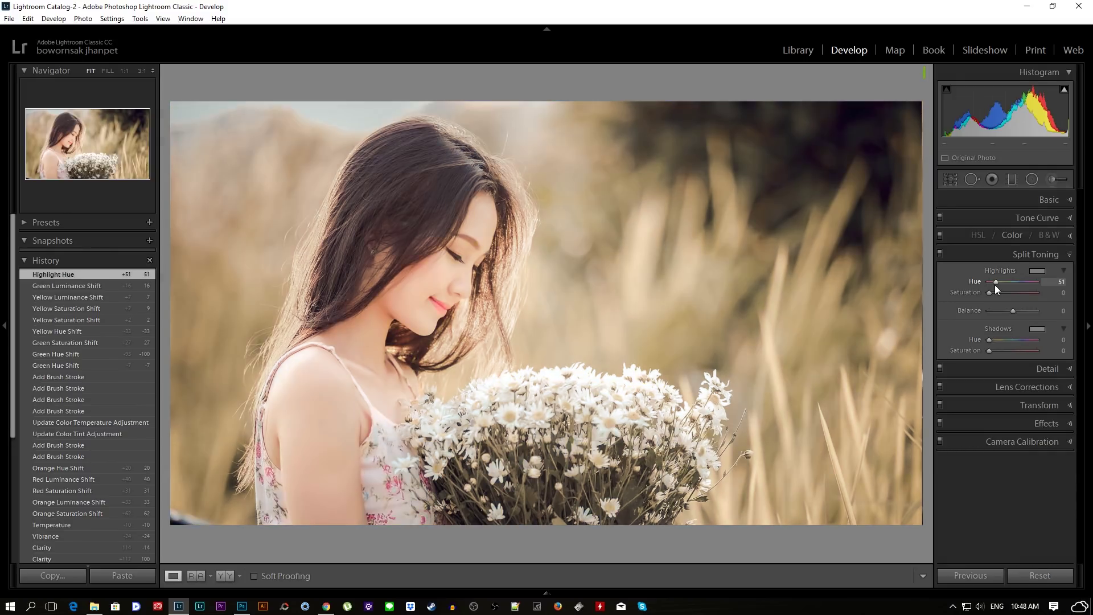
{"action": "left_click_drag", "start_coordinate": [989, 293], "coordinate": [1007, 294]}
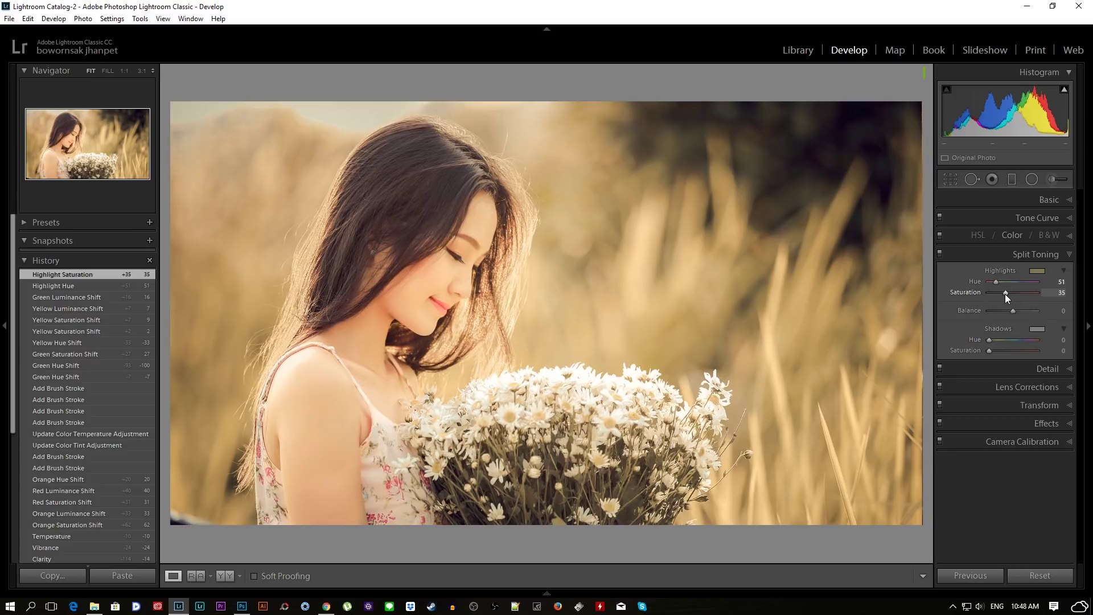
{"action": "left_click_drag", "start_coordinate": [1006, 292], "coordinate": [1009, 292]}
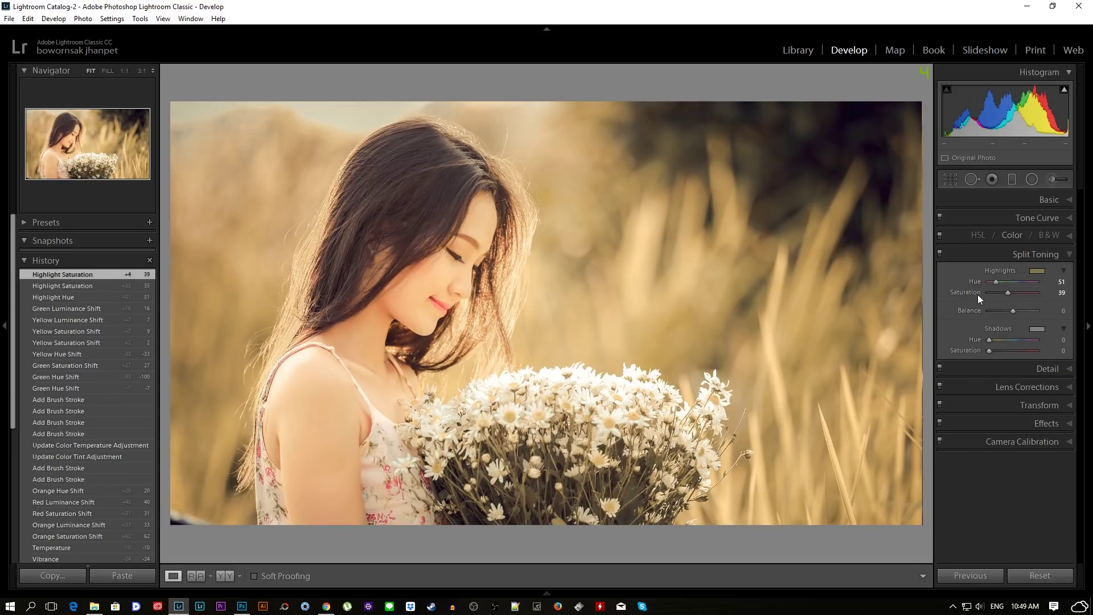
Set the Split Toning Shadows to Hue 9, Saturation 17, and the Balance to −21.
{"action": "left_click", "coordinate": [990, 339], "text": "alt"}
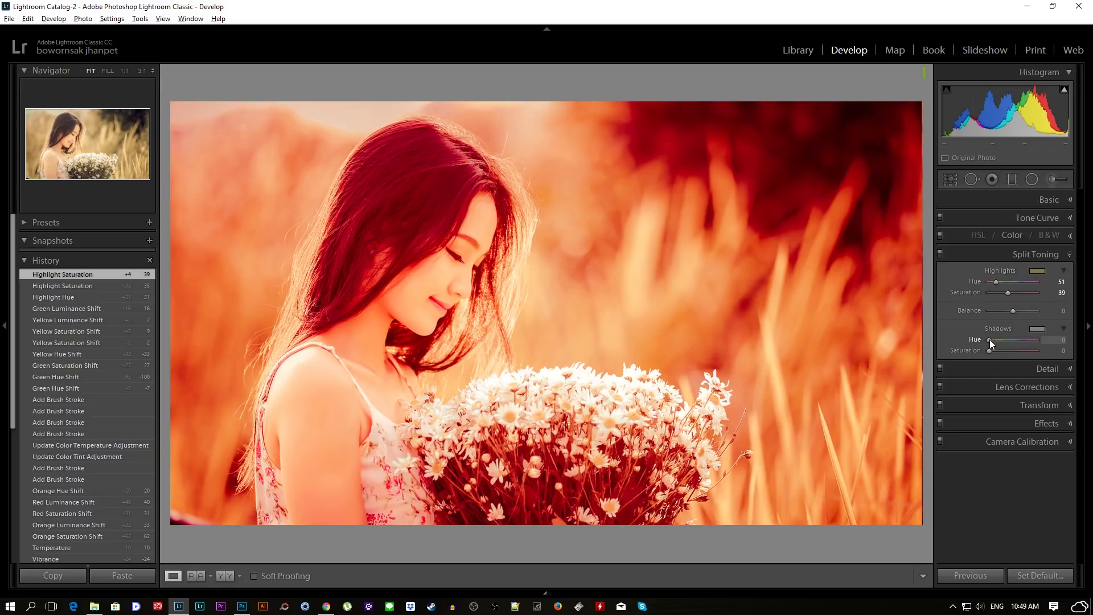
{"action": "left_click_drag", "start_coordinate": [989, 340], "coordinate": [991, 340]}
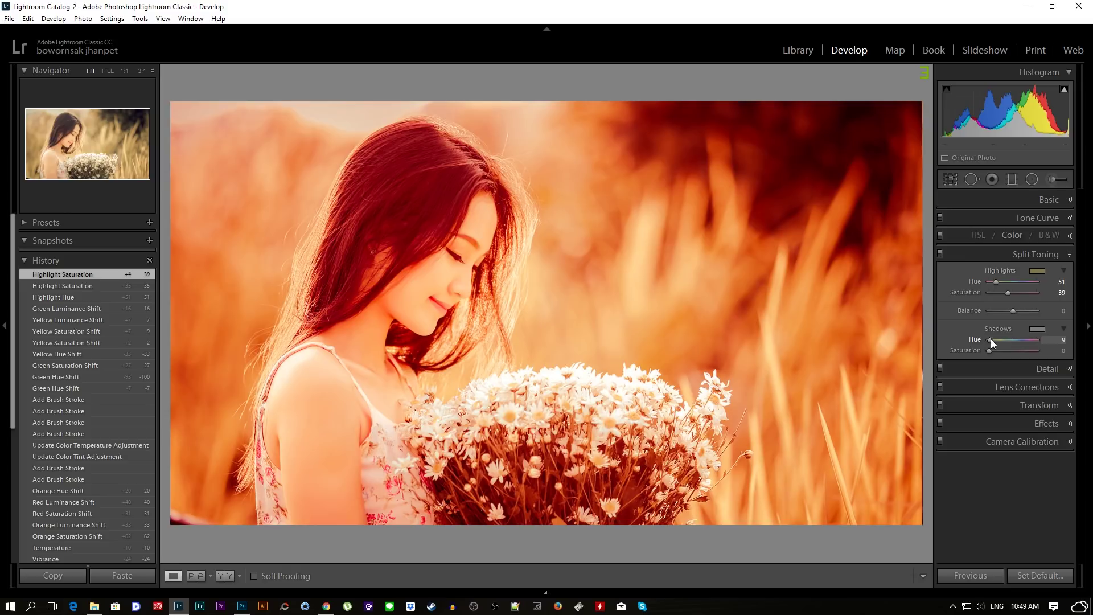
{"action": "left_click_drag", "start_coordinate": [990, 350], "coordinate": [999, 351]}
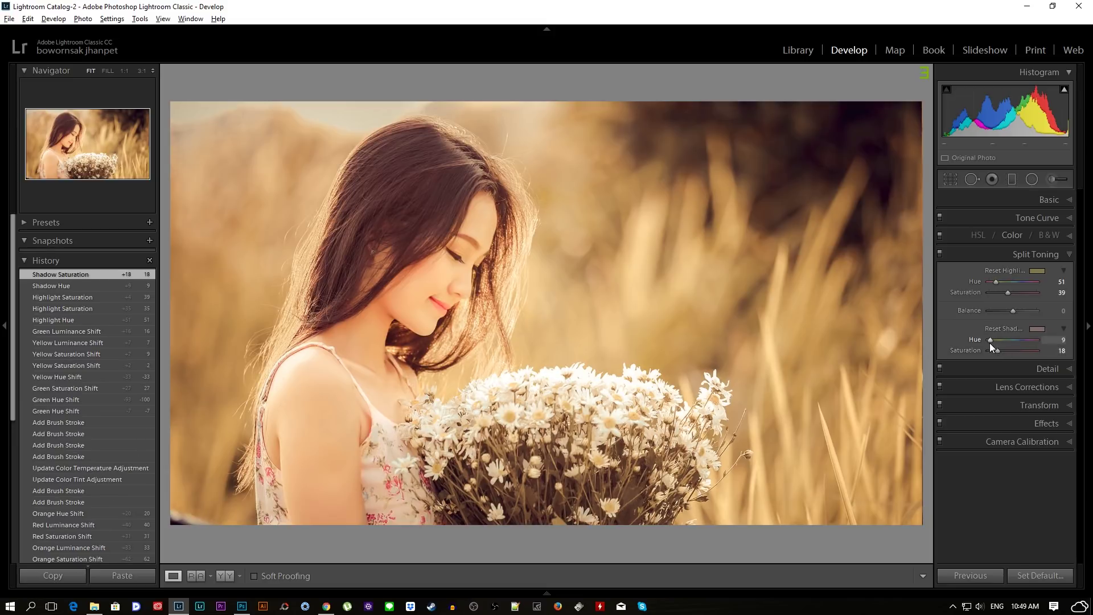
{"action": "left_click", "coordinate": [991, 339], "text": "alt"}
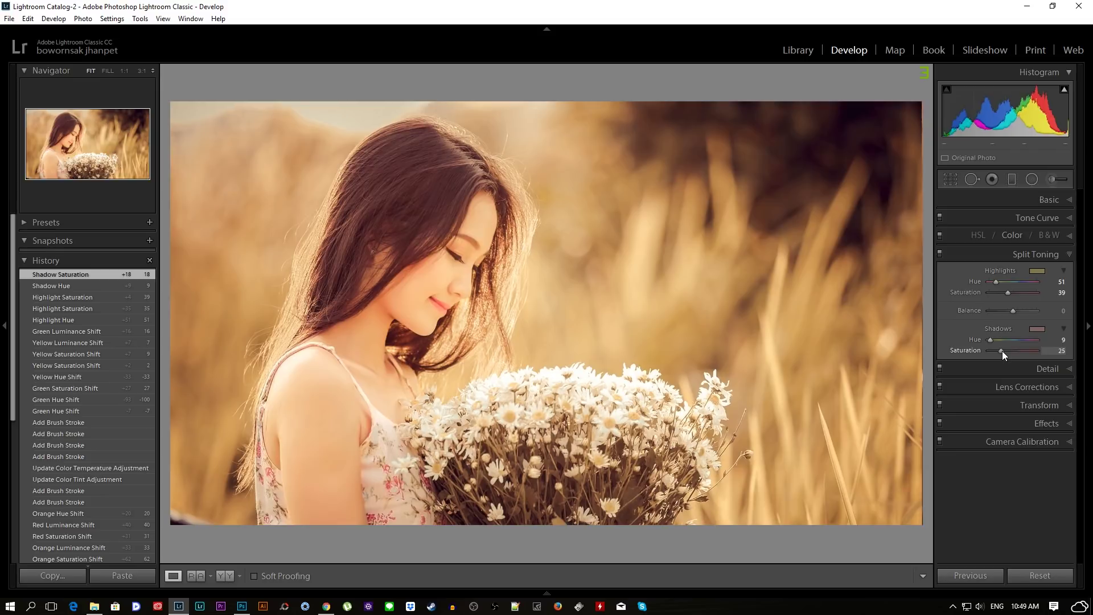
{"action": "left_click_drag", "start_coordinate": [1002, 351], "coordinate": [999, 352]}
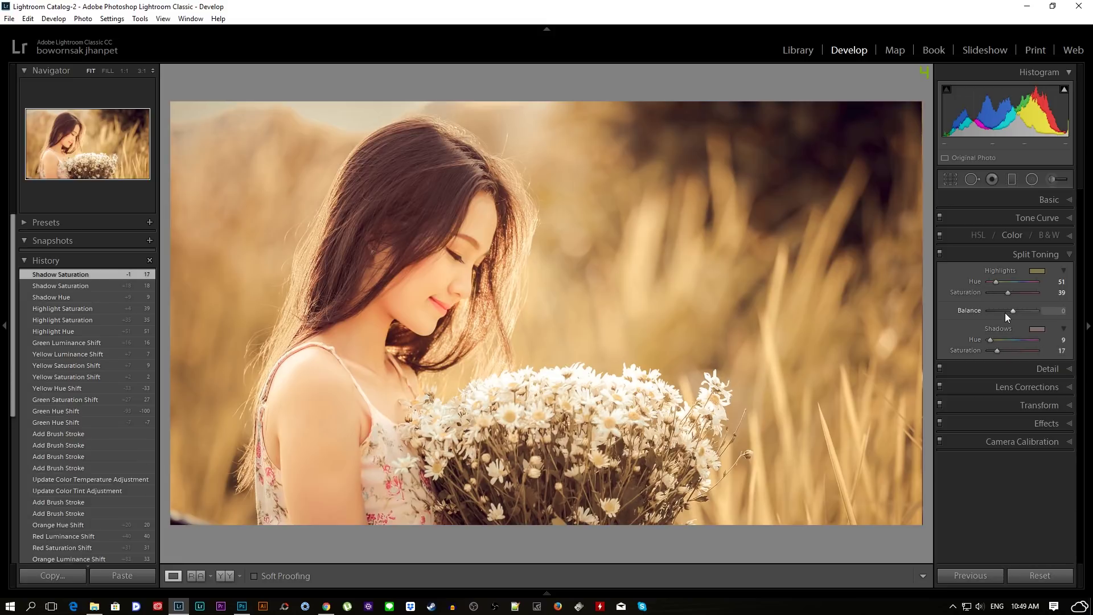
{"action": "mouse_move", "coordinate": [1013, 310]}
{"action": "left_mouse_down"}
{"action": "mouse_move", "coordinate": [996, 309]}
{"action": "mouse_move", "coordinate": [1033, 319]}
{"action": "mouse_move", "coordinate": [990, 314]}
{"action": "mouse_move", "coordinate": [1034, 309]}
{"action": "mouse_move", "coordinate": [982, 307]}
{"action": "mouse_move", "coordinate": [1020, 311]}
{"action": "mouse_move", "coordinate": [994, 311]}
{"action": "mouse_move", "coordinate": [1006, 317]}
{"action": "left_mouse_up"}
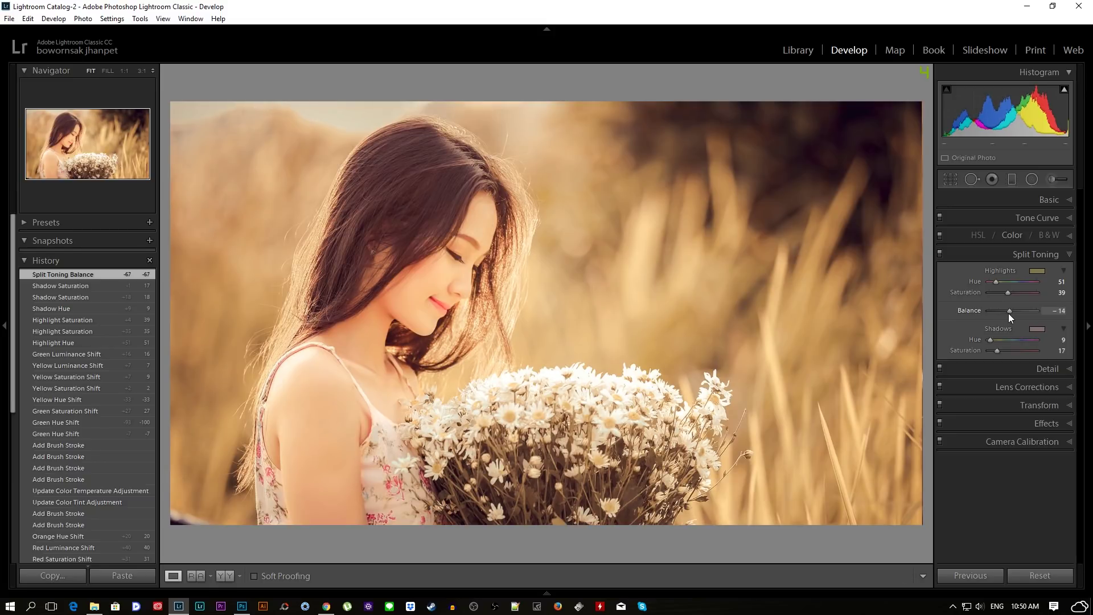
{"action": "left_click_drag", "start_coordinate": [1007, 313], "coordinate": [1006, 312]}
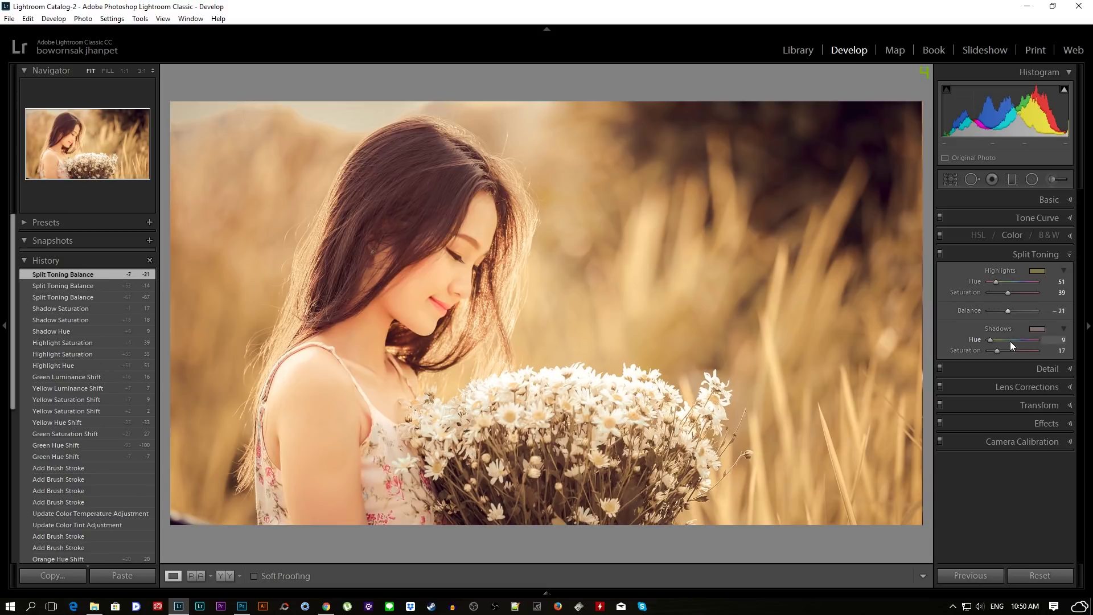
Collapse Split Toning and raise the Detail panel's Sharpening Amount to 59.
{"action": "left_click", "coordinate": [1067, 255]}
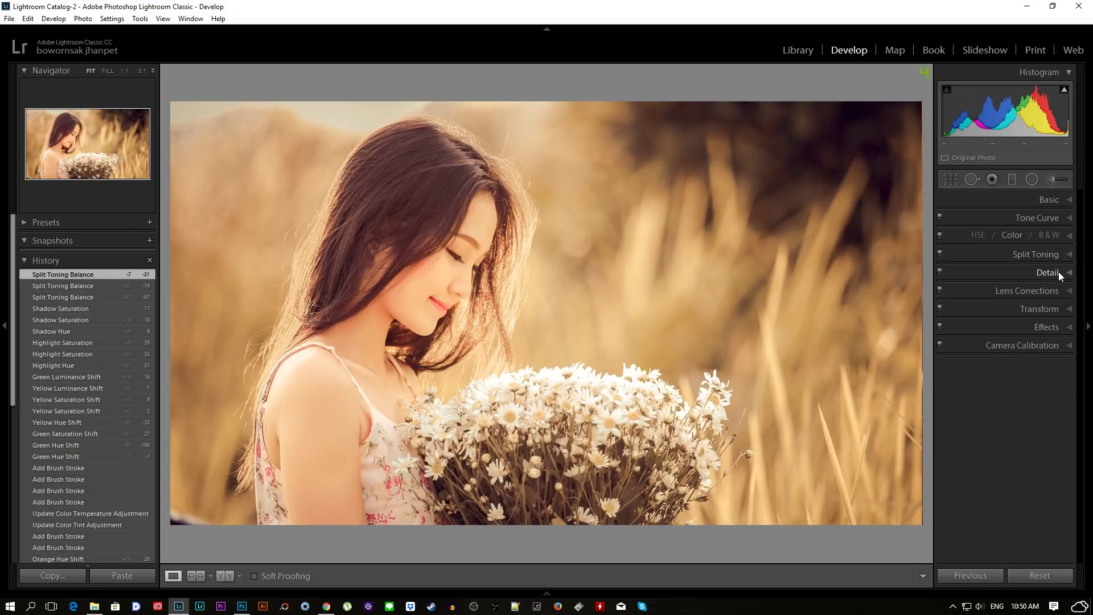
{"action": "left_click", "coordinate": [1051, 275]}
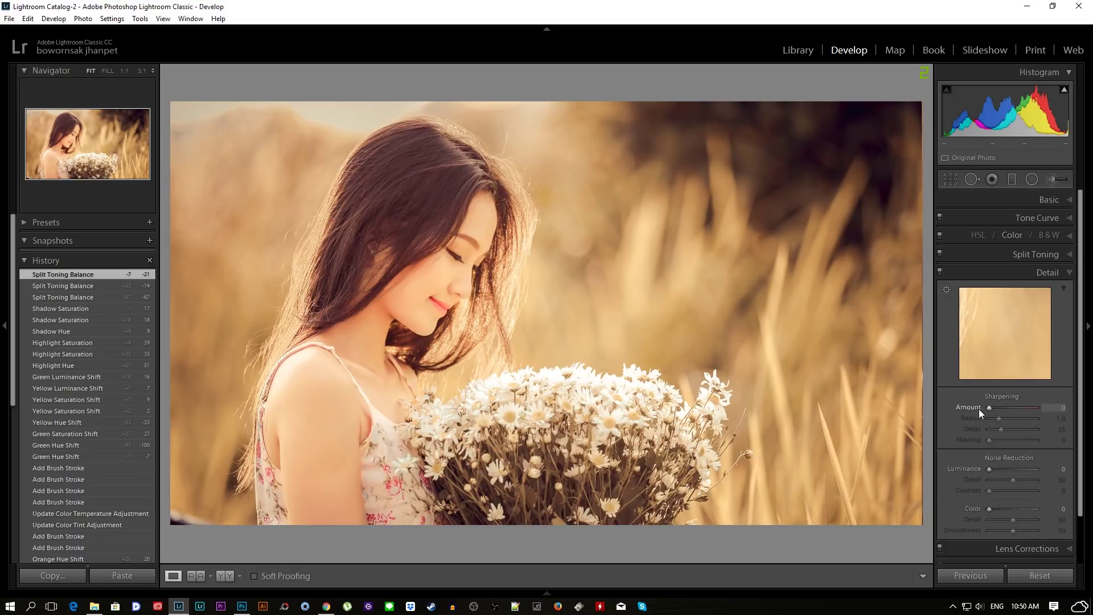
{"action": "left_click_drag", "start_coordinate": [988, 408], "coordinate": [1008, 411]}
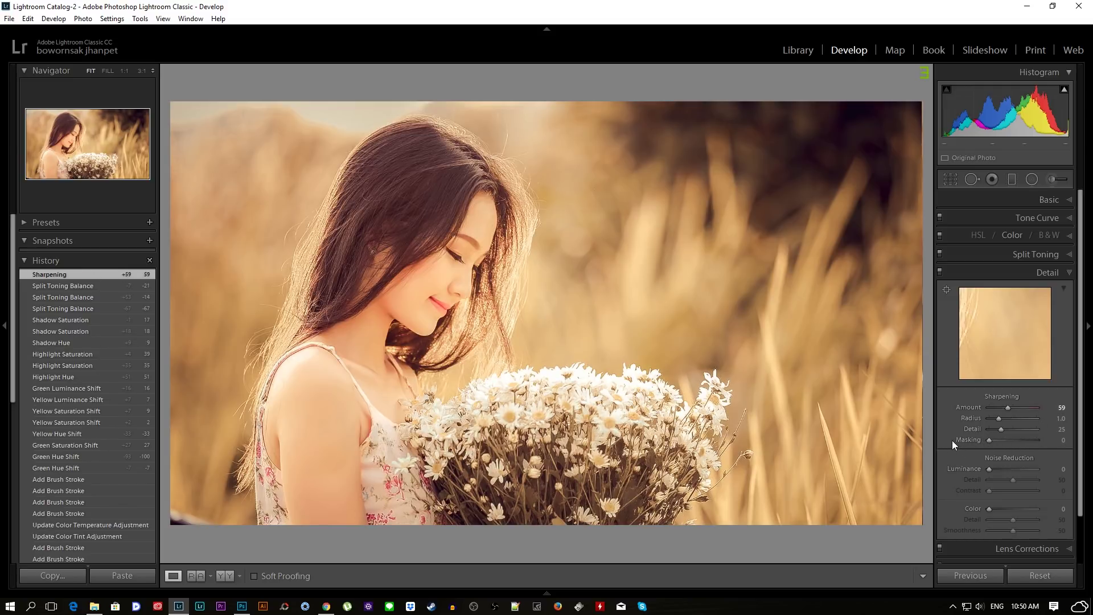
Alt-drag Masking to 94, toggle Detail off and on to compare, then collapse it.
{"action": "key", "text": "alt"}
{"action": "left_click", "coordinate": [989, 440], "text": "alt"}
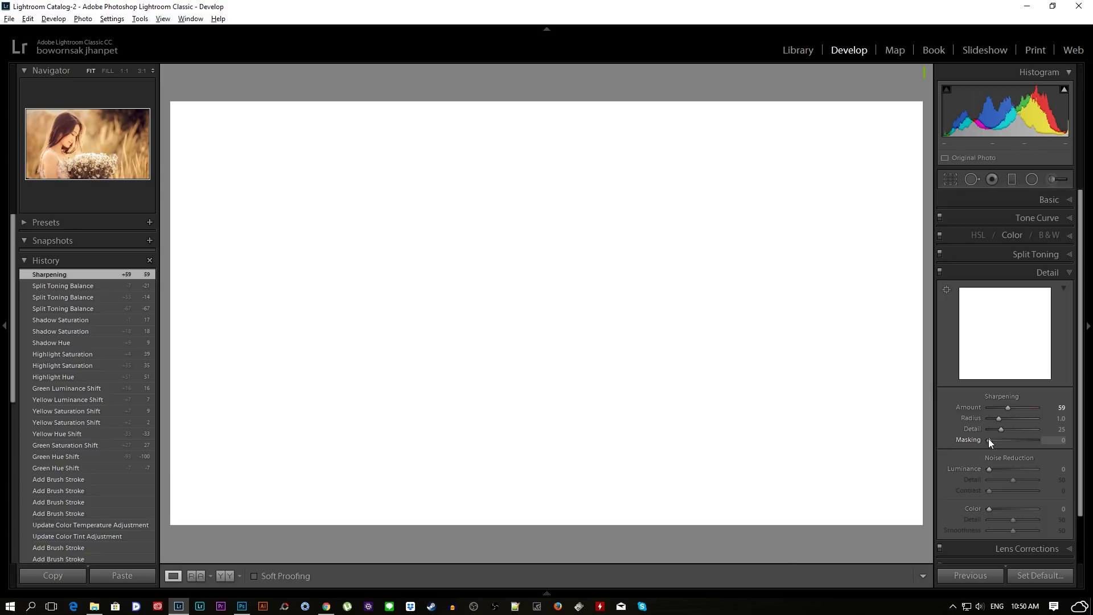
{"action": "left_click_drag", "start_coordinate": [988, 439], "coordinate": [1037, 442]}
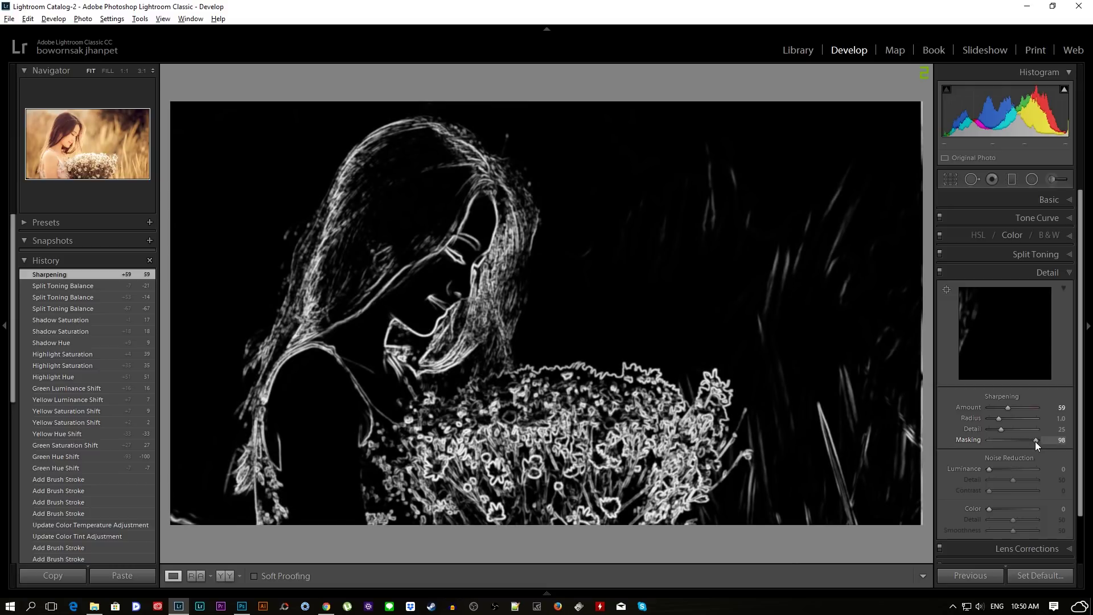
{"action": "left_click_drag", "start_coordinate": [1035, 442], "coordinate": [1034, 442]}
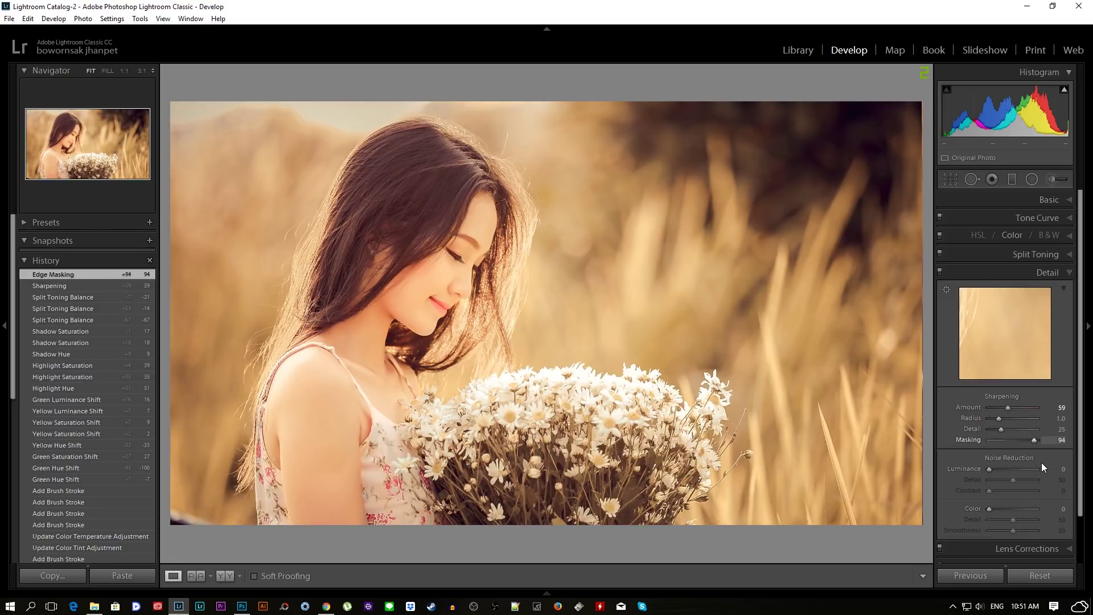
{"action": "left_click", "coordinate": [939, 272]}
{"action": "left_click", "coordinate": [940, 273]}
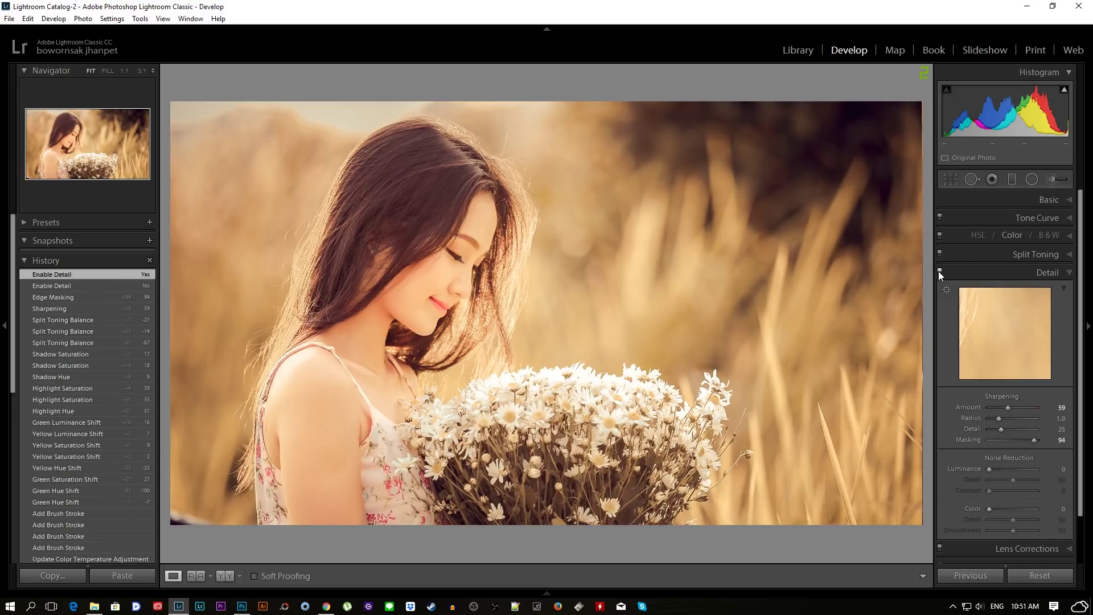
{"action": "left_click", "coordinate": [1003, 272]}
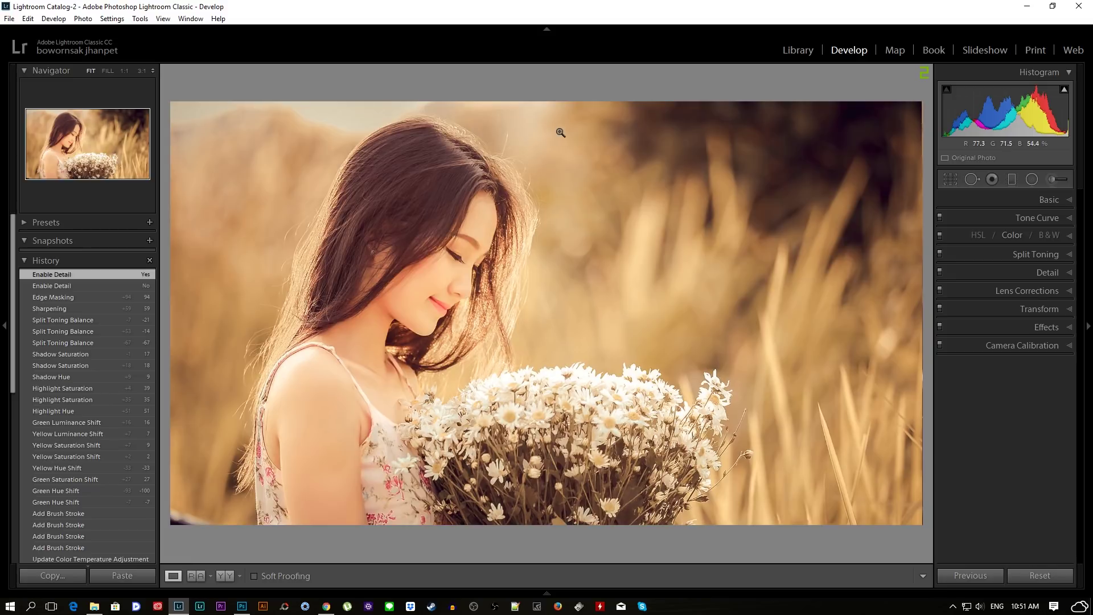
Draw a large Radial Filter across the top of the photo with Tint 0 and warmer Temp.
{"action": "left_click", "coordinate": [1034, 180]}
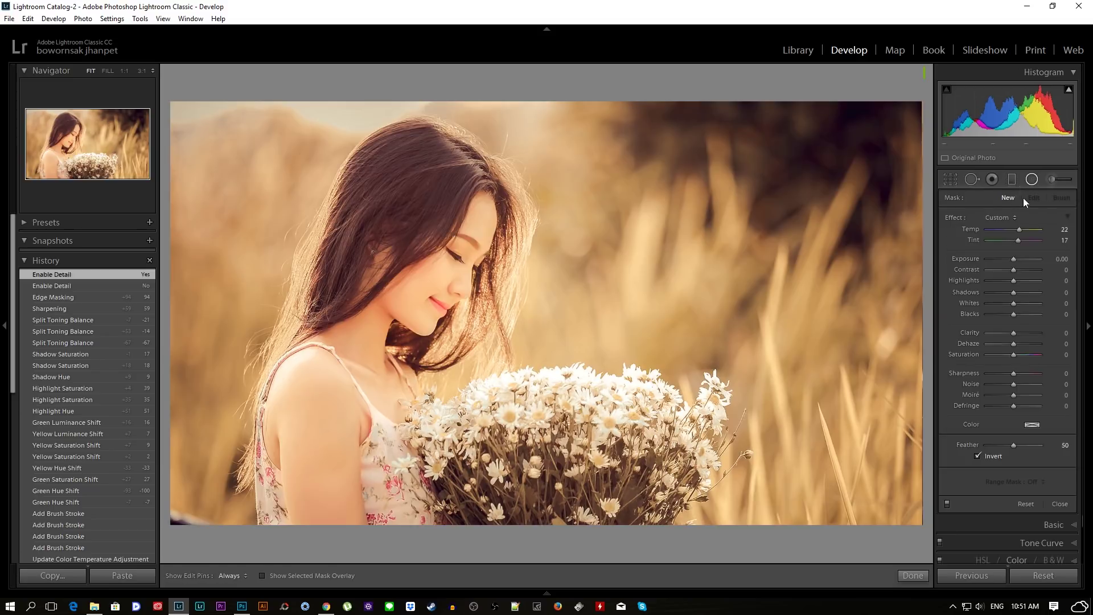
{"action": "double_click", "coordinate": [1019, 238]}
{"action": "left_click_drag", "start_coordinate": [1019, 227], "coordinate": [1031, 230]}
{"action": "left_click_drag", "start_coordinate": [183, 79], "coordinate": [616, 209]}
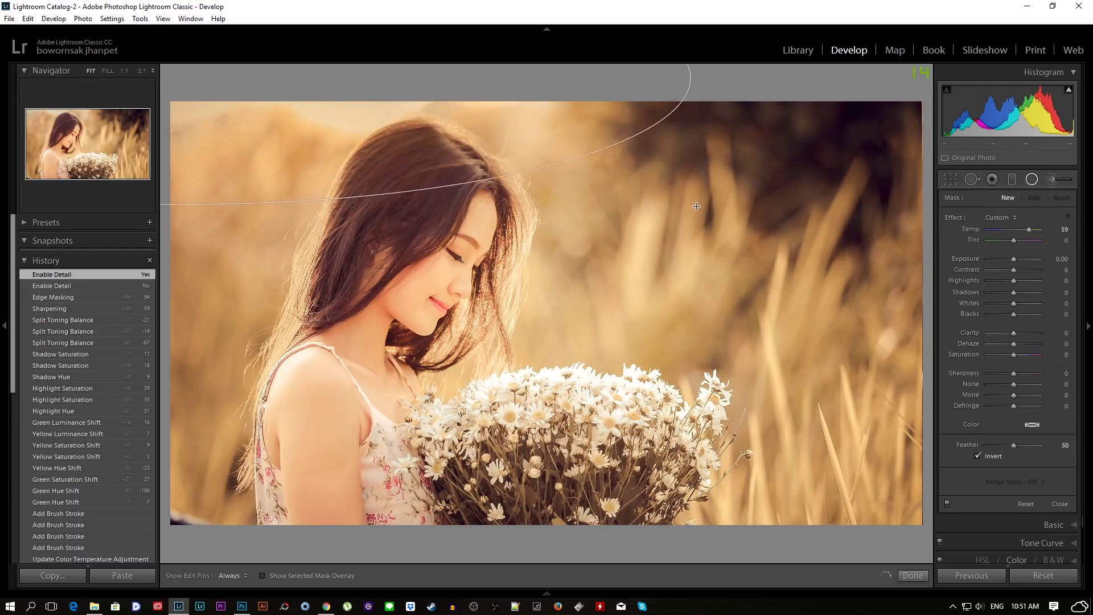
{"action": "left_click_drag", "start_coordinate": [616, 209], "coordinate": [778, 210]}
{"action": "left_click_drag", "start_coordinate": [183, 78], "coordinate": [353, 96]}
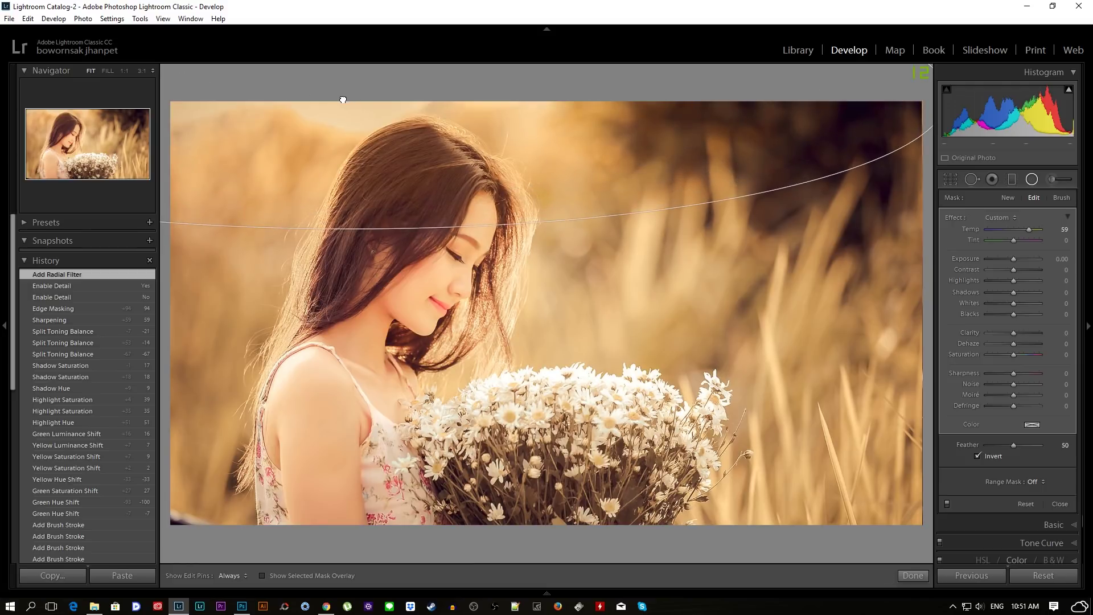
{"action": "left_click_drag", "start_coordinate": [353, 96], "coordinate": [332, 93]}
Raise the filter's Exposure and Highlights, lift Blacks to 37, and set Clarity −15.
{"action": "left_click_drag", "start_coordinate": [1013, 258], "coordinate": [1017, 258]}
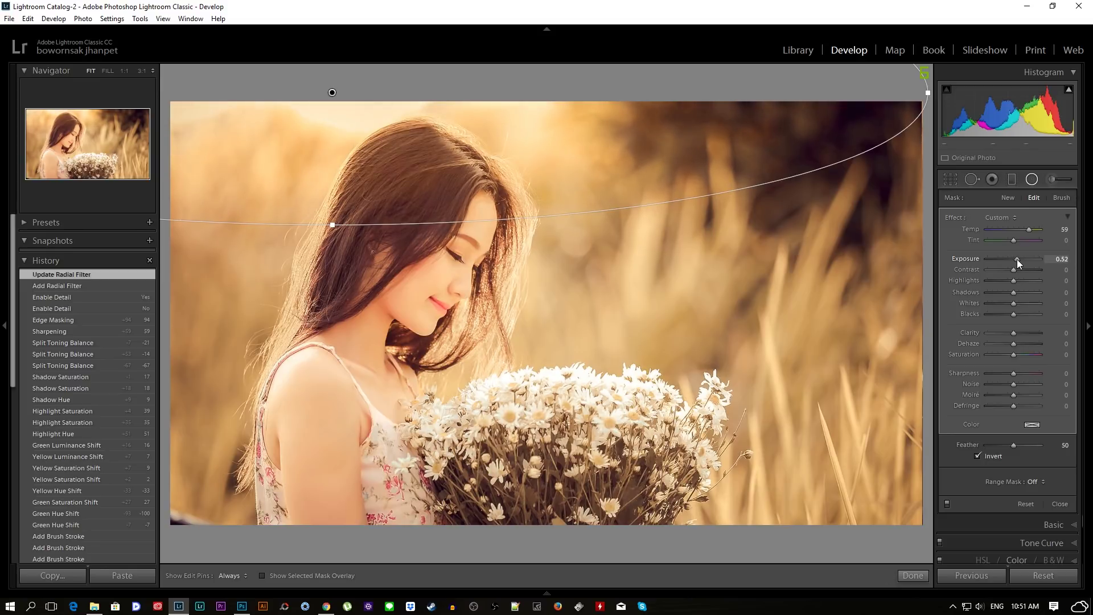
{"action": "mouse_move", "coordinate": [1017, 258]}
{"action": "left_mouse_down"}
{"action": "mouse_move", "coordinate": [1028, 279]}
{"action": "mouse_move", "coordinate": [1012, 282]}
{"action": "mouse_move", "coordinate": [1022, 281]}
{"action": "mouse_move", "coordinate": [1017, 258]}
{"action": "left_mouse_up"}
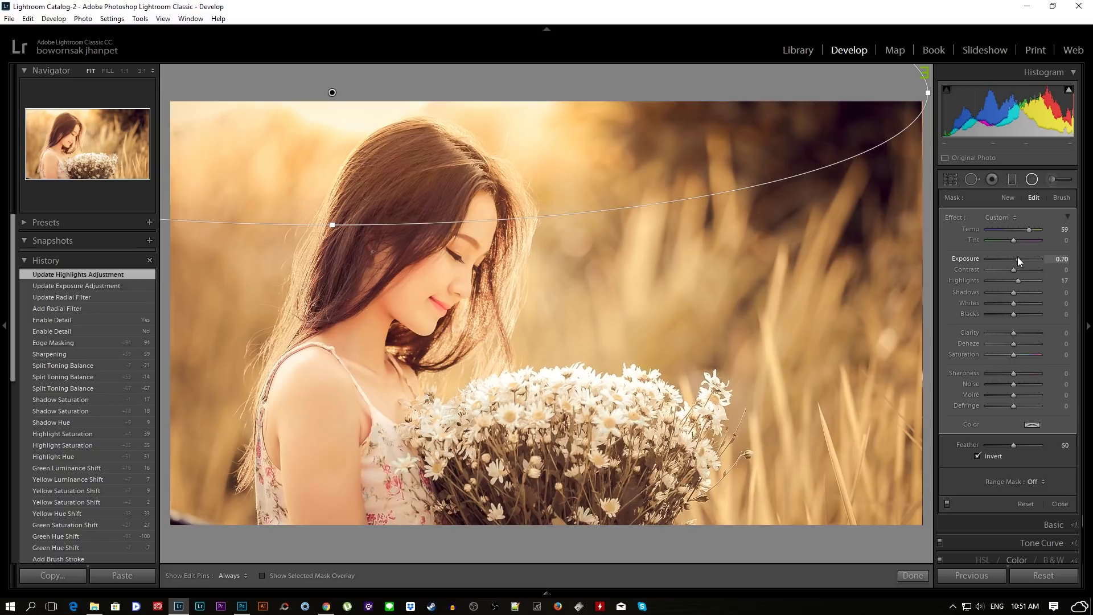
{"action": "mouse_move", "coordinate": [1017, 314]}
{"action": "left_mouse_down"}
{"action": "mouse_move", "coordinate": [1040, 313]}
{"action": "mouse_move", "coordinate": [1023, 312]}
{"action": "left_mouse_up"}
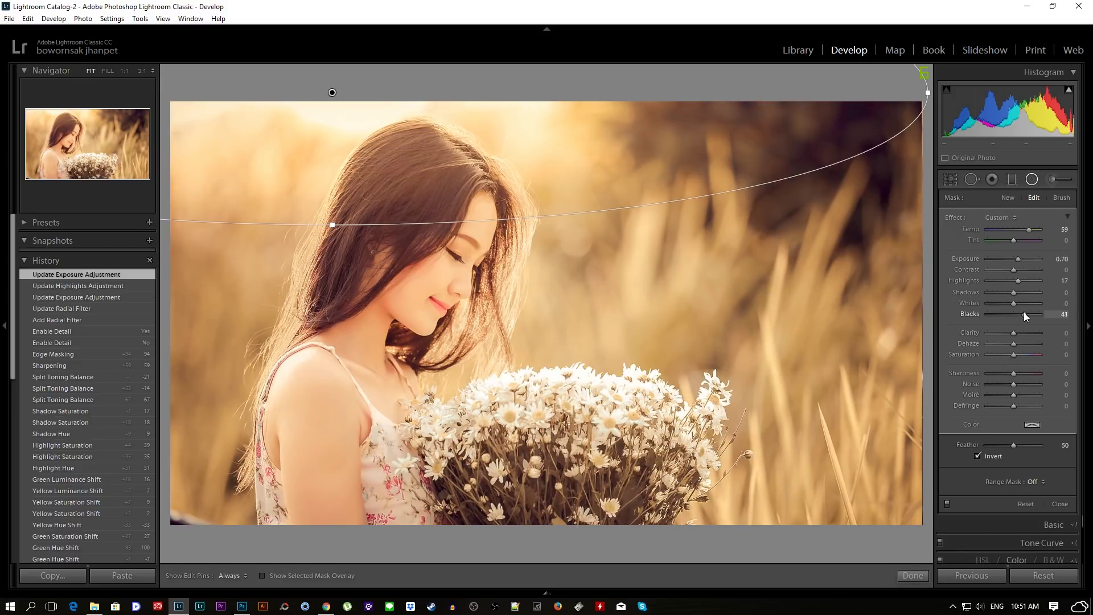
{"action": "mouse_move", "coordinate": [1013, 333]}
{"action": "left_mouse_down"}
{"action": "mouse_move", "coordinate": [987, 331]}
{"action": "mouse_move", "coordinate": [1007, 334]}
{"action": "left_mouse_up"}
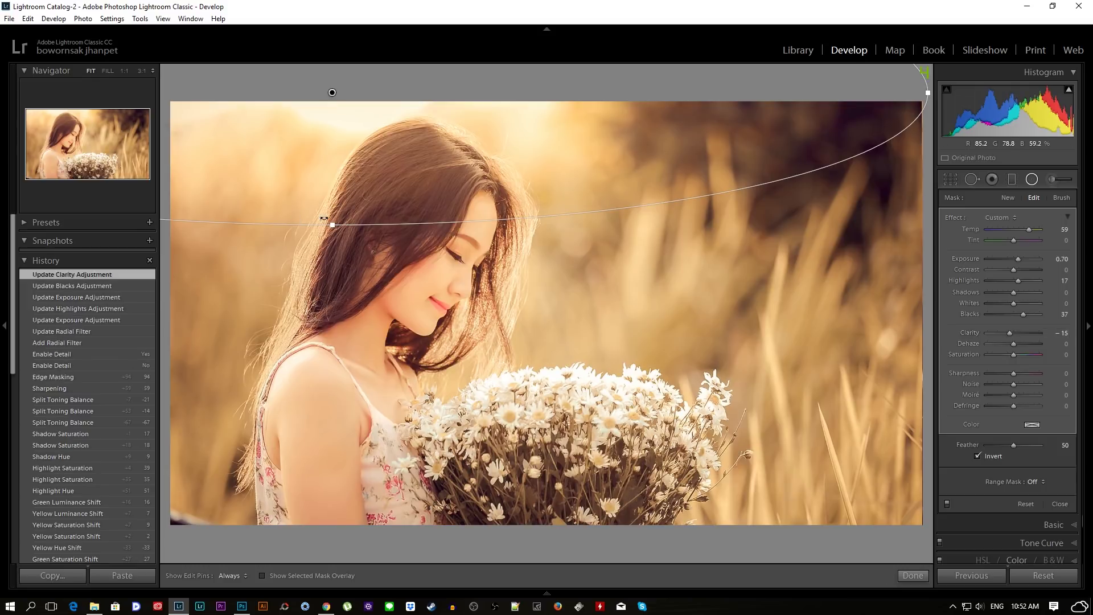
Reshape the radial ellipse, push its tint toward magenta, and set Dehaze to −17.
{"action": "mouse_move", "coordinate": [332, 225]}
{"action": "left_mouse_down"}
{"action": "mouse_move", "coordinate": [331, 261]}
{"action": "mouse_move", "coordinate": [332, 215]}
{"action": "left_mouse_up"}
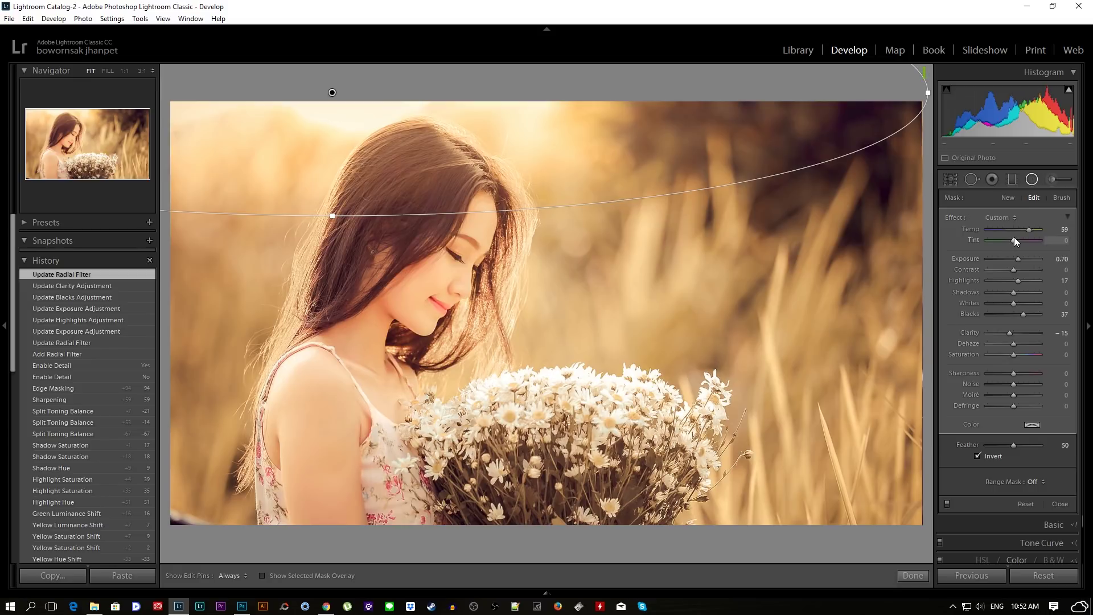
{"action": "left_click_drag", "start_coordinate": [1022, 237], "coordinate": [1023, 238]}
{"action": "mouse_move", "coordinate": [333, 216]}
{"action": "left_mouse_down"}
{"action": "mouse_move", "coordinate": [366, 240]}
{"action": "mouse_move", "coordinate": [363, 223]}
{"action": "left_mouse_up"}
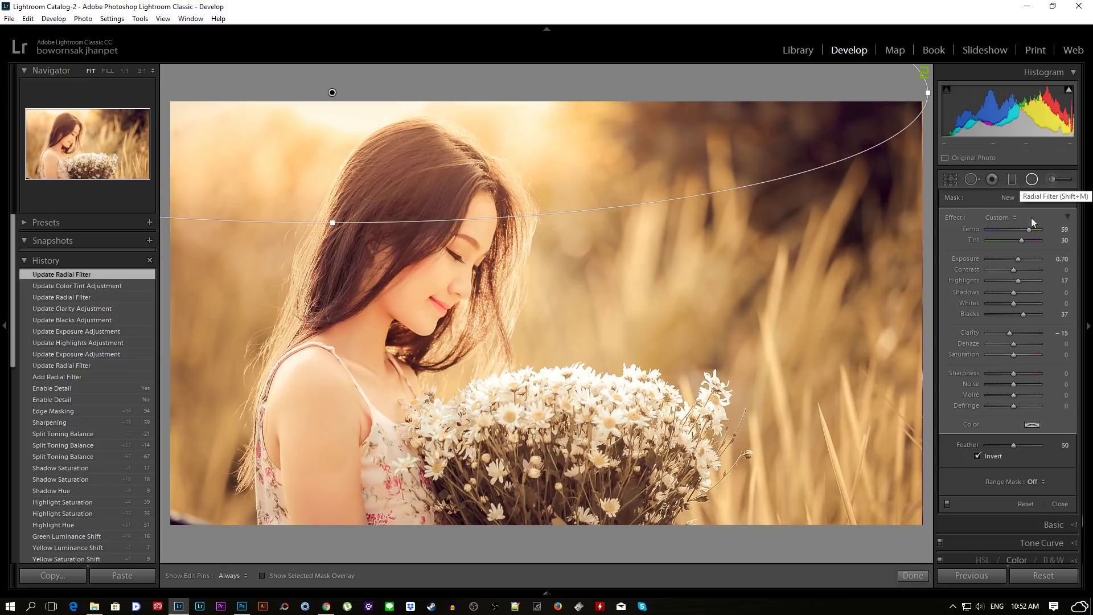
{"action": "left_click_drag", "start_coordinate": [1012, 345], "coordinate": [1010, 343]}
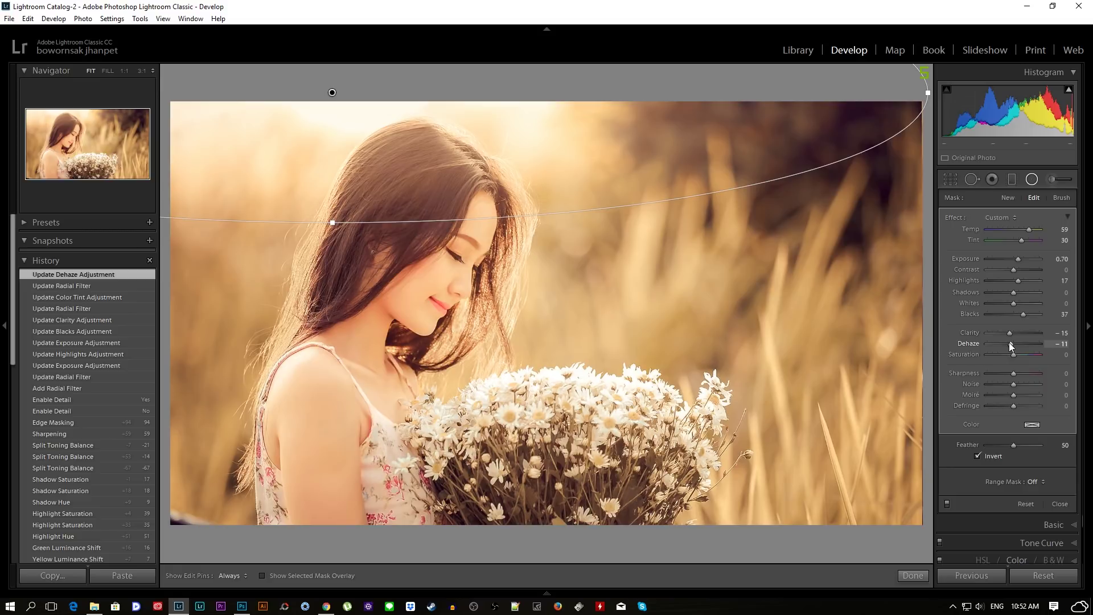
{"action": "mouse_move", "coordinate": [1007, 343]}
{"action": "left_mouse_down"}
{"action": "mouse_move", "coordinate": [1033, 343]}
{"action": "mouse_move", "coordinate": [1011, 346]}
{"action": "left_mouse_up"}
Set the glow's Exposure to 0.52, Temp 70 and Tint 41, and finish the filter.
{"action": "double_click", "coordinate": [1017, 257]}
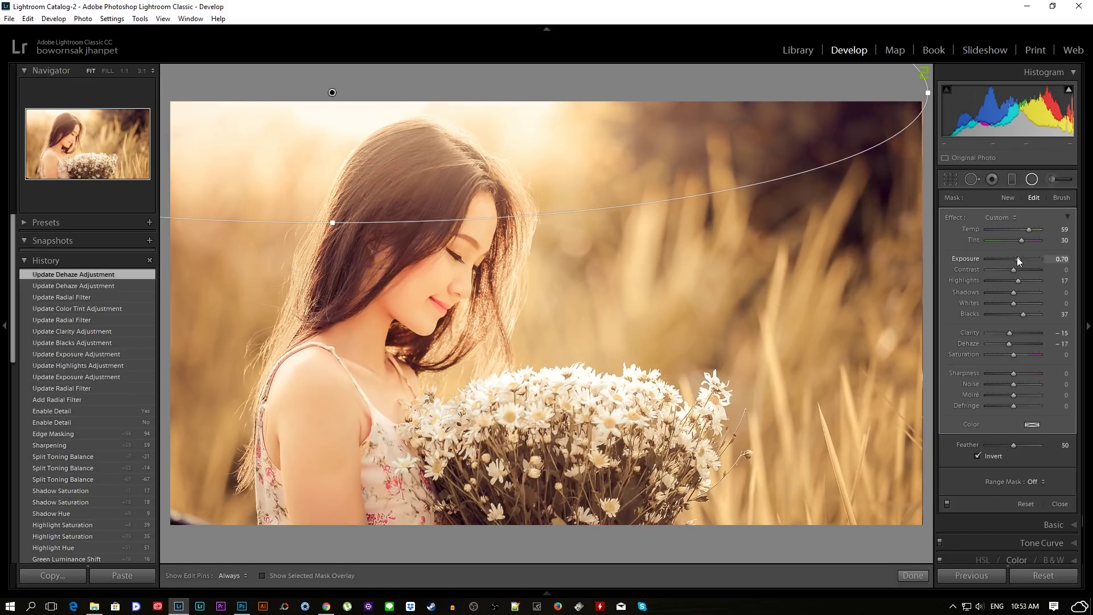
{"action": "left_click_drag", "start_coordinate": [1015, 258], "coordinate": [1018, 258]}
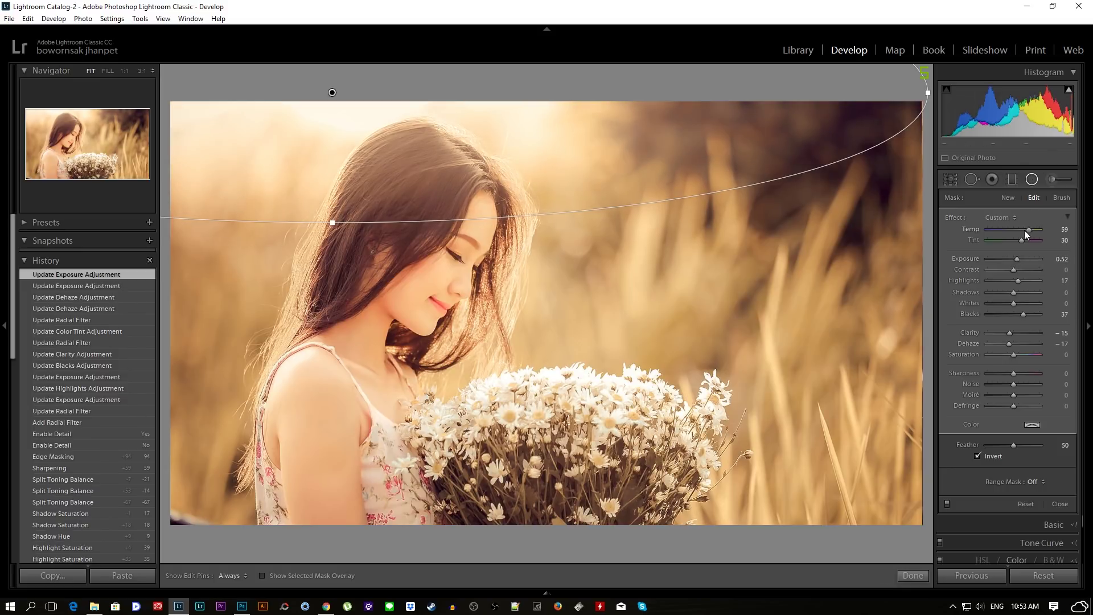
{"action": "left_click_drag", "start_coordinate": [1029, 229], "coordinate": [1033, 229]}
{"action": "left_click_drag", "start_coordinate": [1022, 239], "coordinate": [1025, 239]}
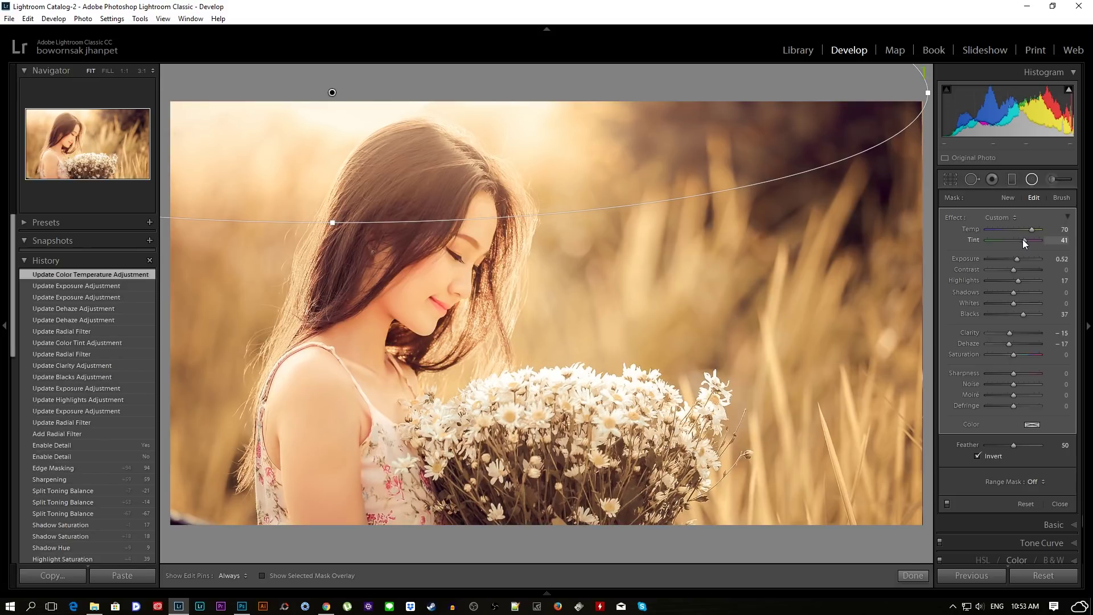
{"action": "left_click", "coordinate": [913, 575]}
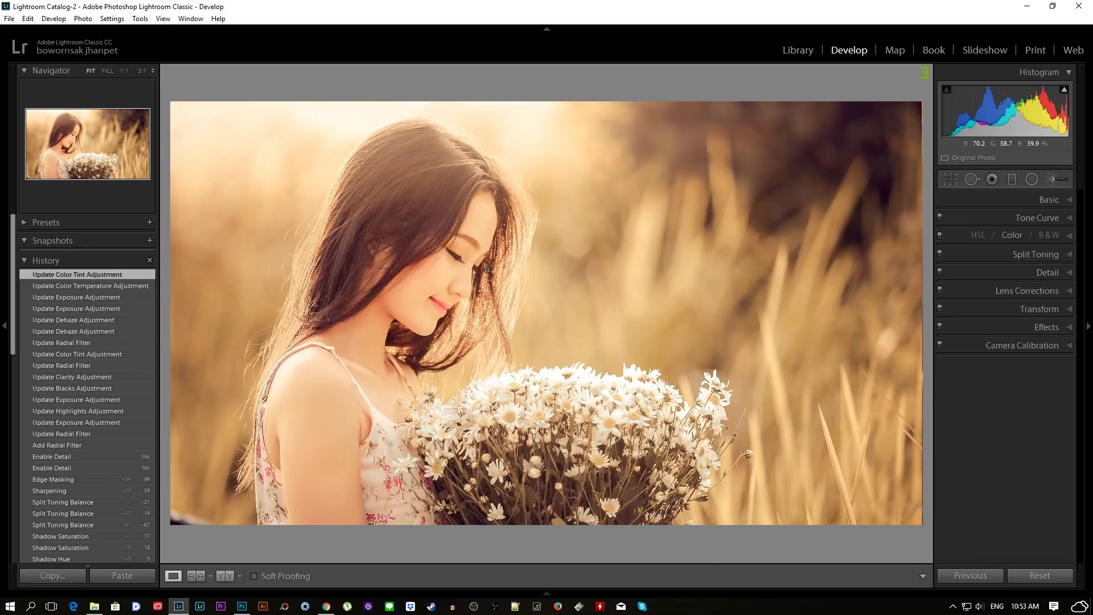
Inspect the face at 1:1 and lower the Detail panel's Sharpening Amount to 45.
{"action": "left_click", "coordinate": [499, 269]}
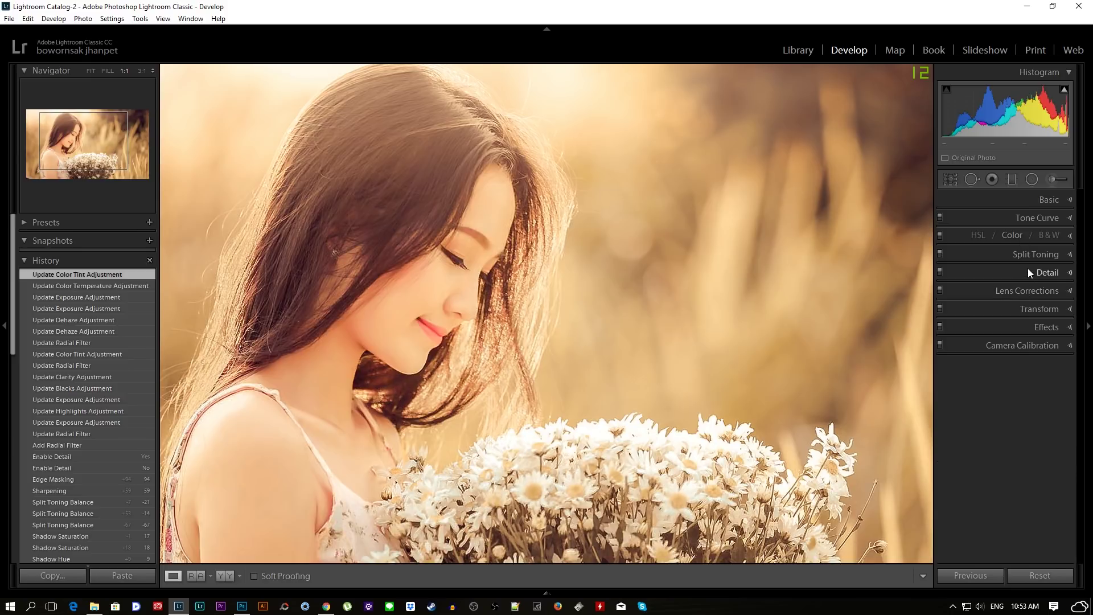
{"action": "left_click", "coordinate": [1029, 272]}
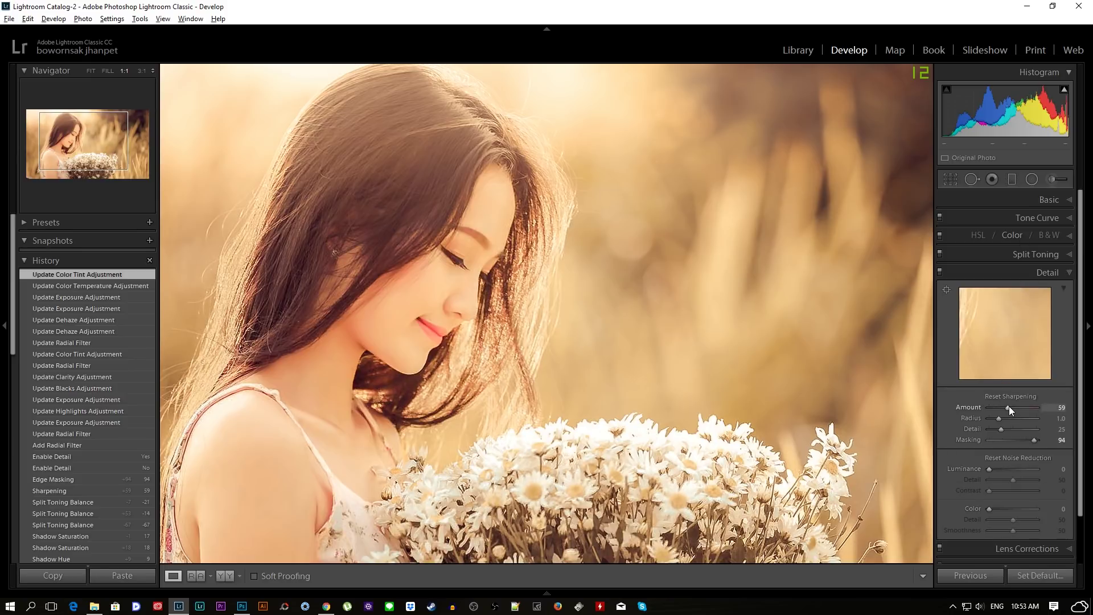
{"action": "left_click_drag", "start_coordinate": [1006, 407], "coordinate": [1003, 406]}
{"action": "left_click", "coordinate": [1023, 271]}
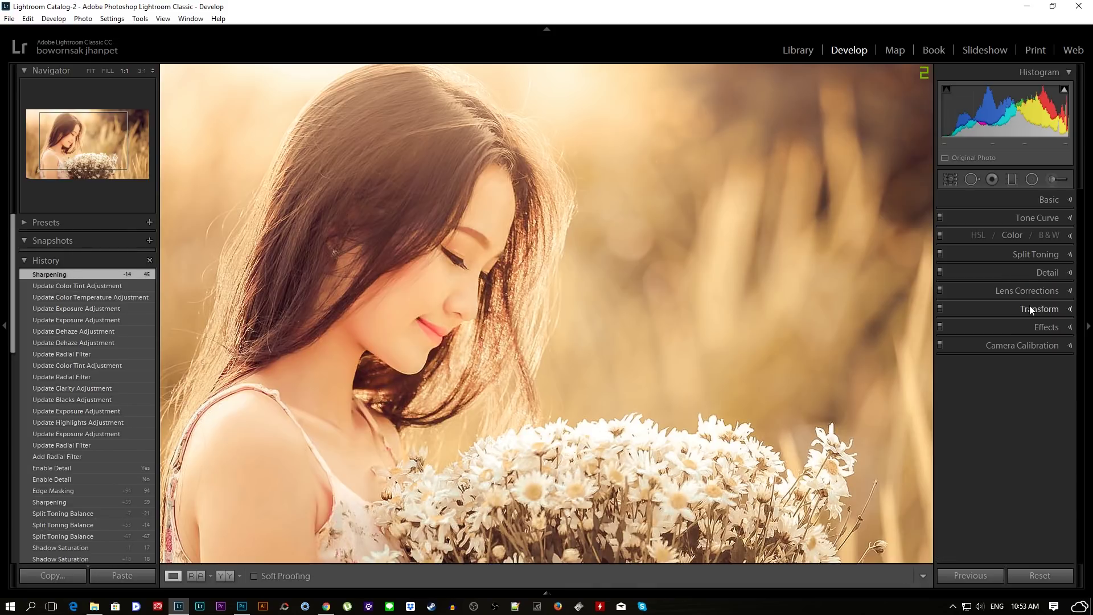
{"action": "left_click", "coordinate": [441, 295]}
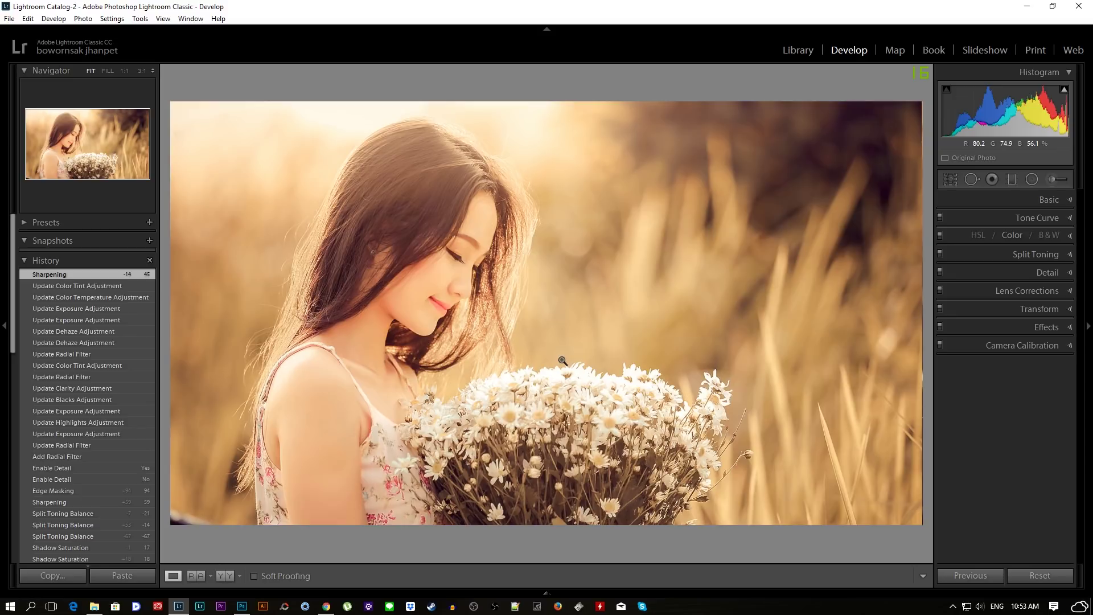
Export the edited photo from Lightroom Classic with the JPG user preset.
{"action": "right_click", "coordinate": [572, 262]}
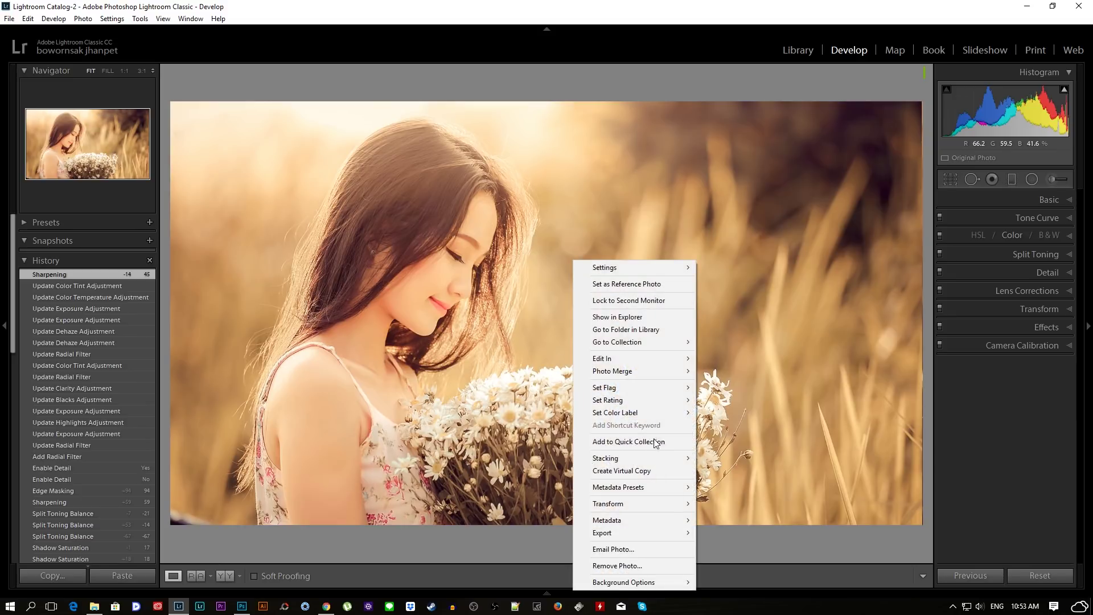
{"action": "mouse_move", "coordinate": [602, 532]}
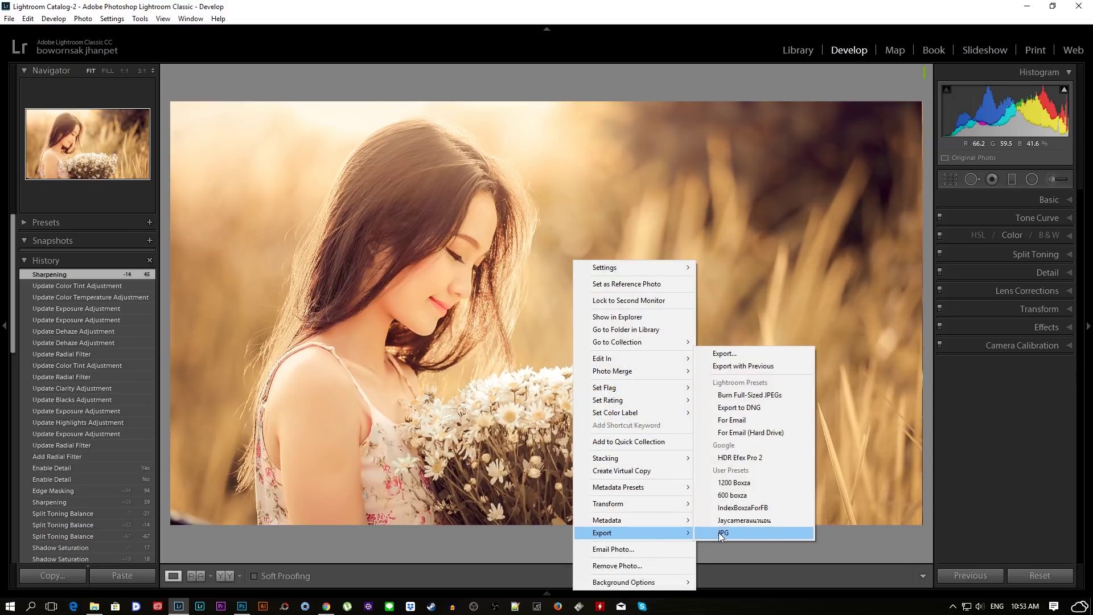
{"action": "left_click", "coordinate": [723, 533]}
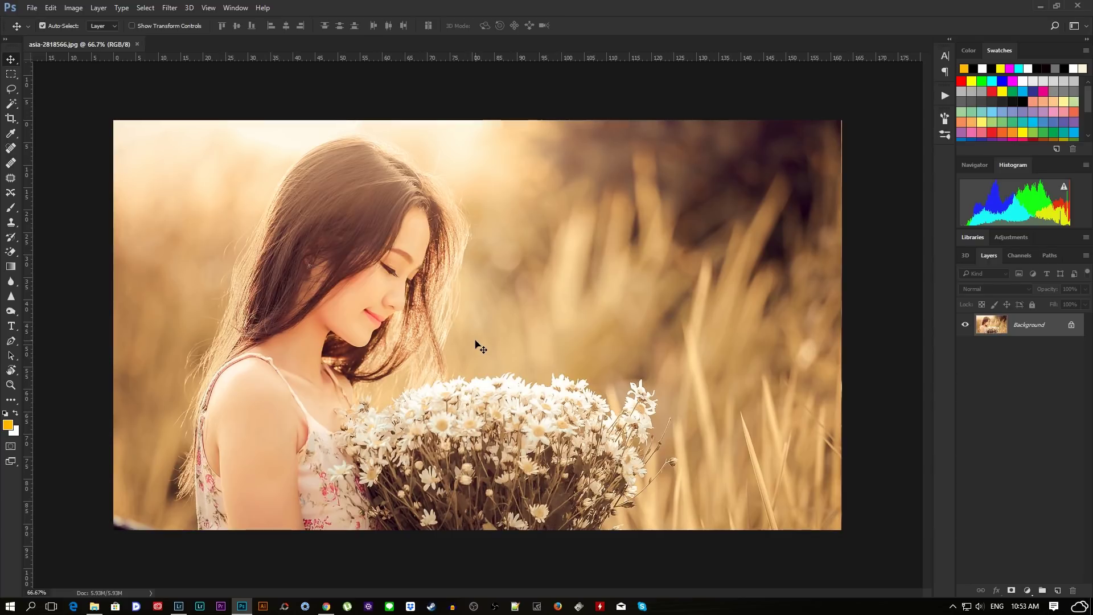
Convert the Background into Layer 0 and add a new empty layer above it.
{"action": "double_click", "coordinate": [1024, 323]}
{"action": "key", "text": "Return"}
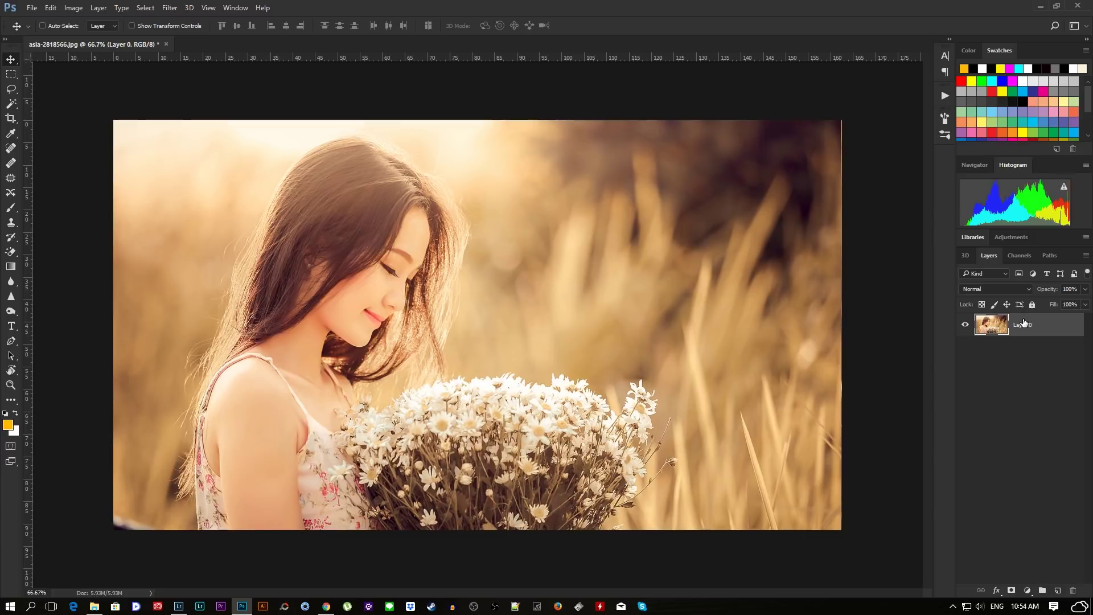
{"action": "left_click", "coordinate": [1058, 590]}
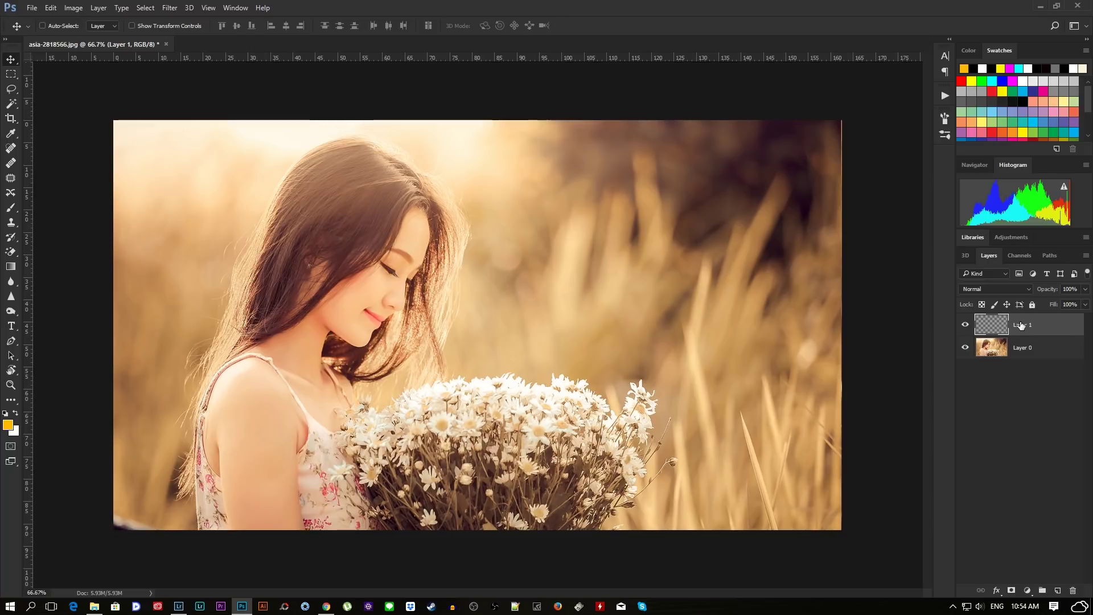
Heal the dark mark at the bottom-left corner with the Spot Healing Brush.
{"action": "key", "text": "j"}
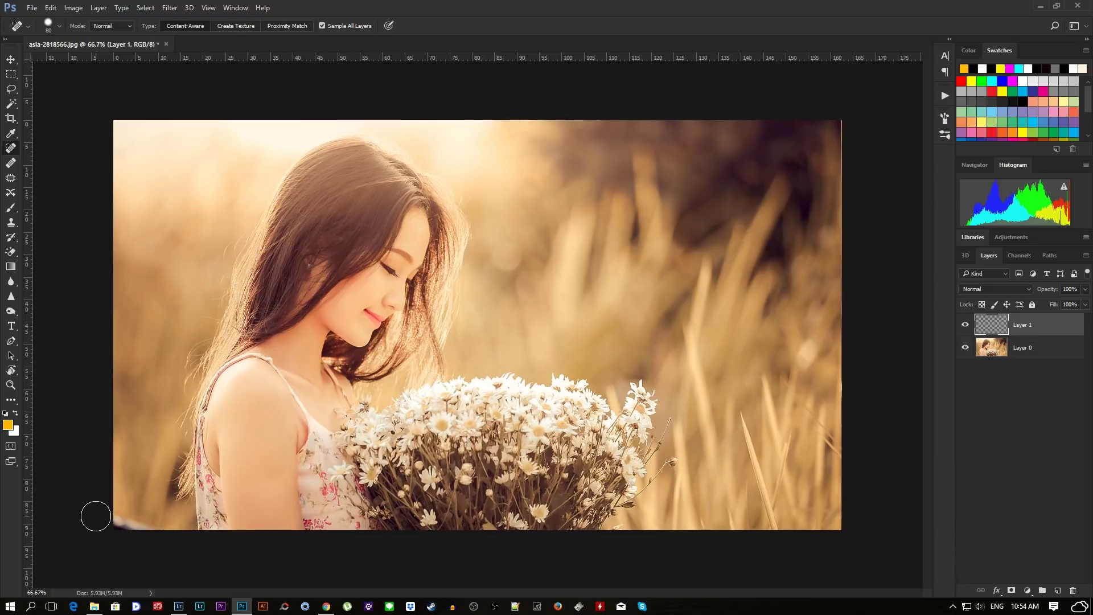
{"action": "left_click_drag", "start_coordinate": [131, 525], "coordinate": [144, 529]}
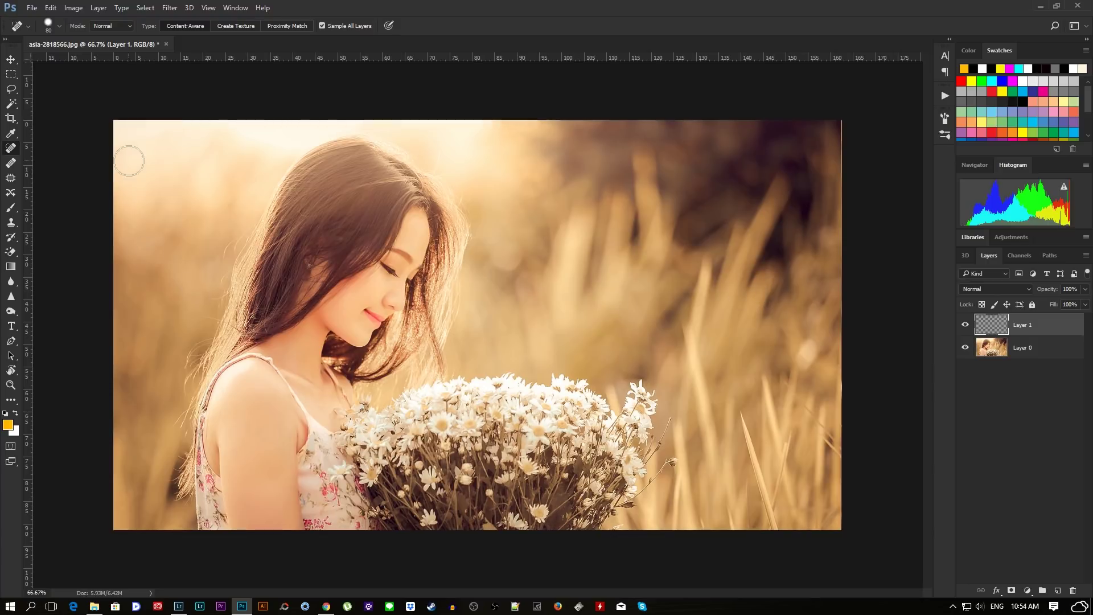
{"action": "left_click", "coordinate": [11, 59]}
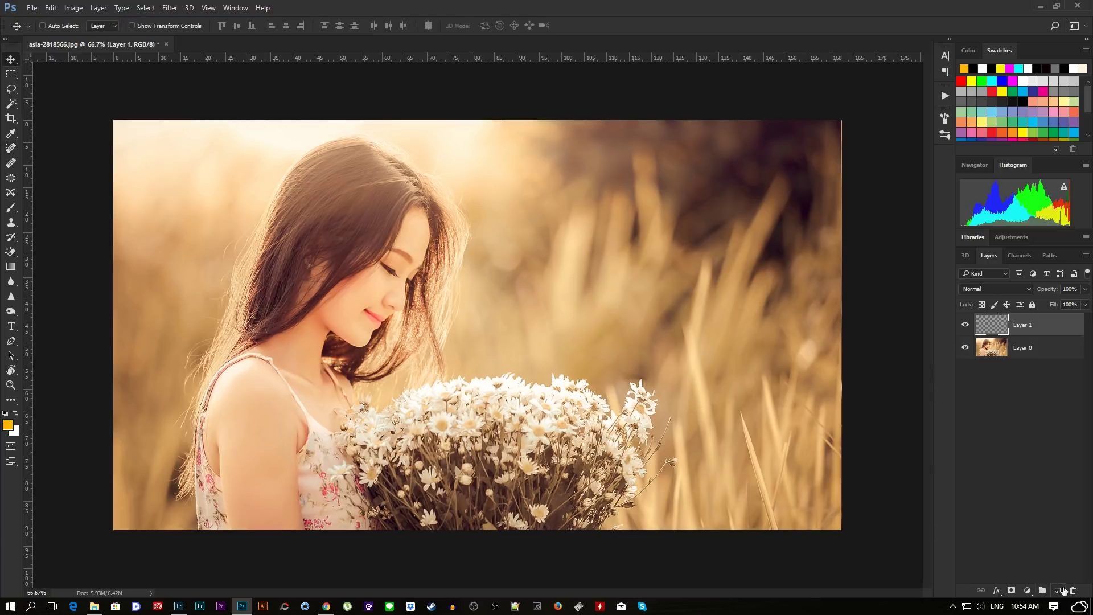
Create another empty top layer and change its blend mode from Normal to Screen.
{"action": "left_click", "coordinate": [1062, 591]}
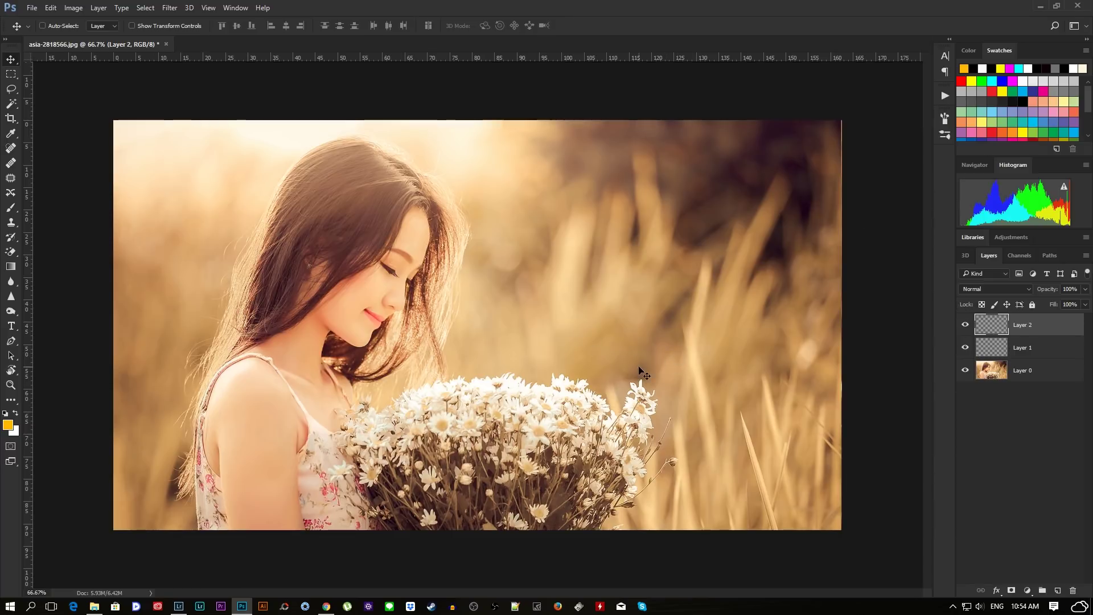
{"action": "left_click", "coordinate": [982, 288]}
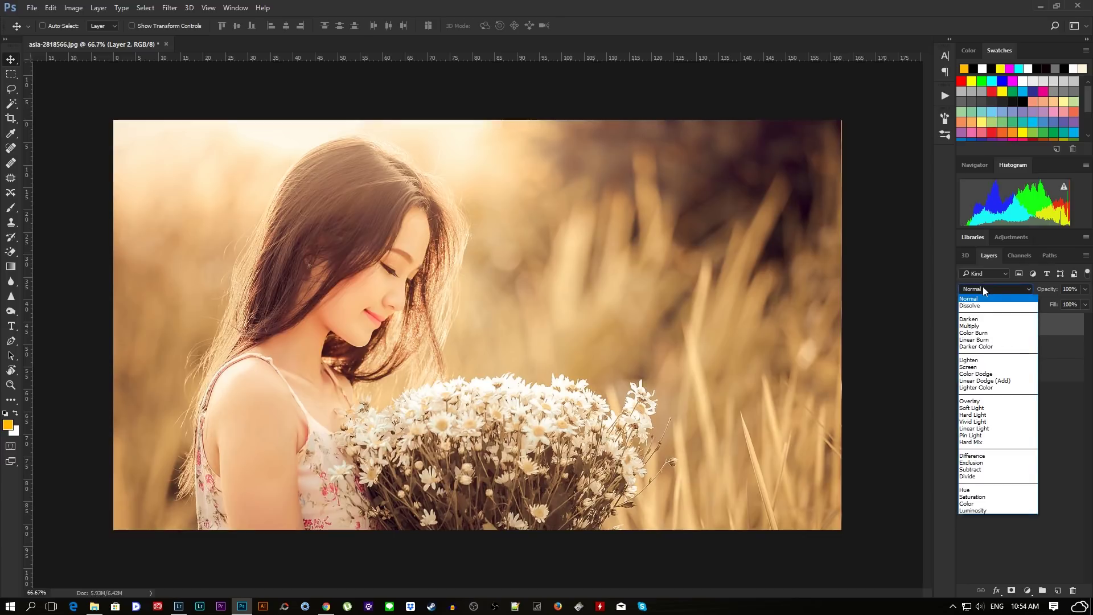
{"action": "left_click", "coordinate": [983, 287]}
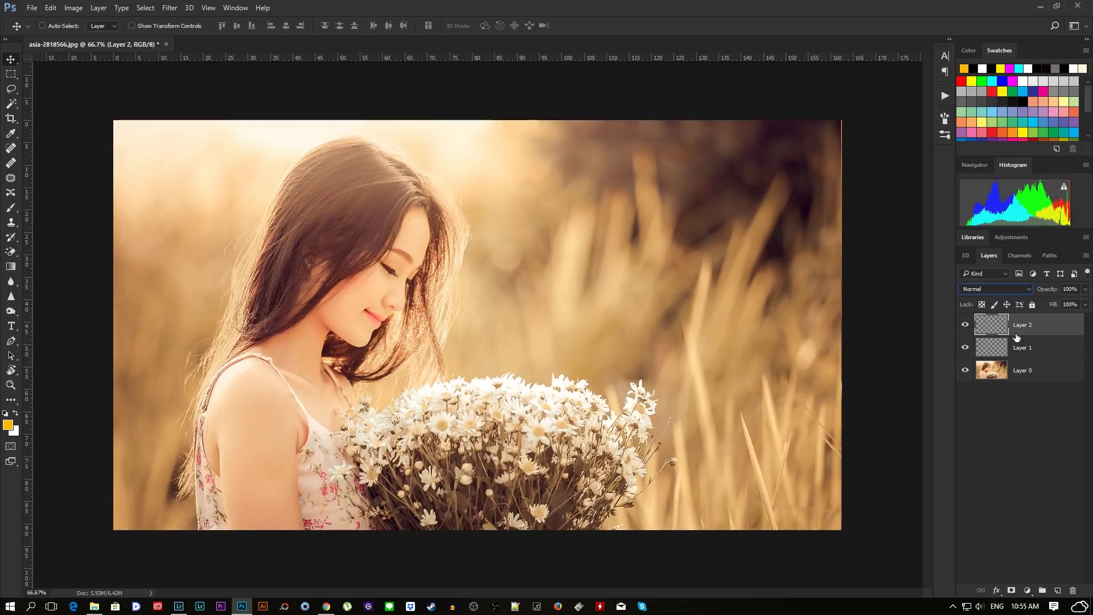
{"action": "left_click", "coordinate": [985, 289]}
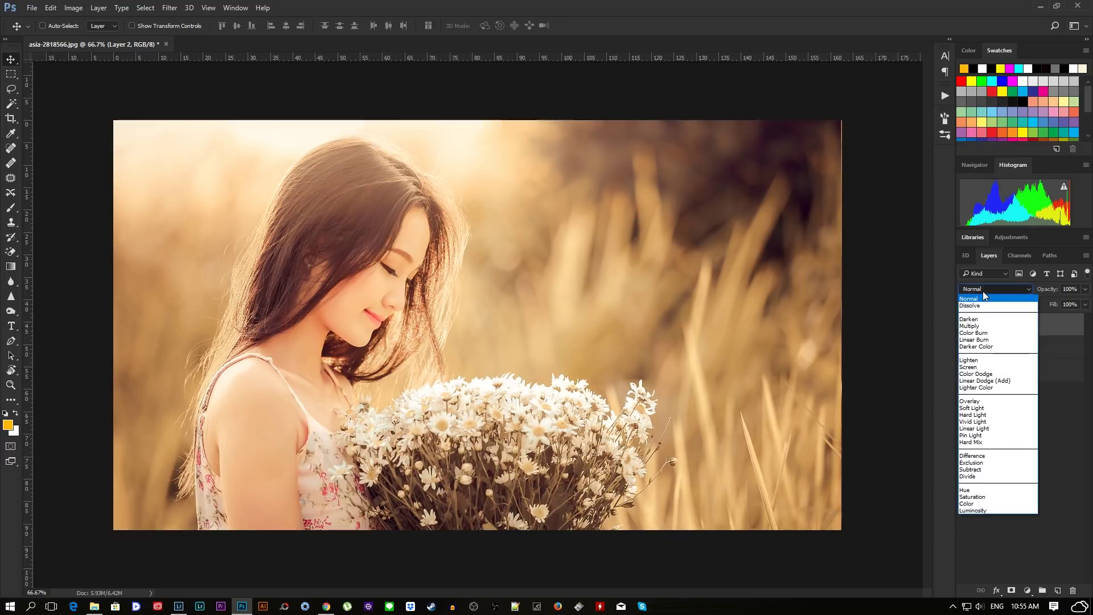
{"action": "left_click", "coordinate": [973, 368]}
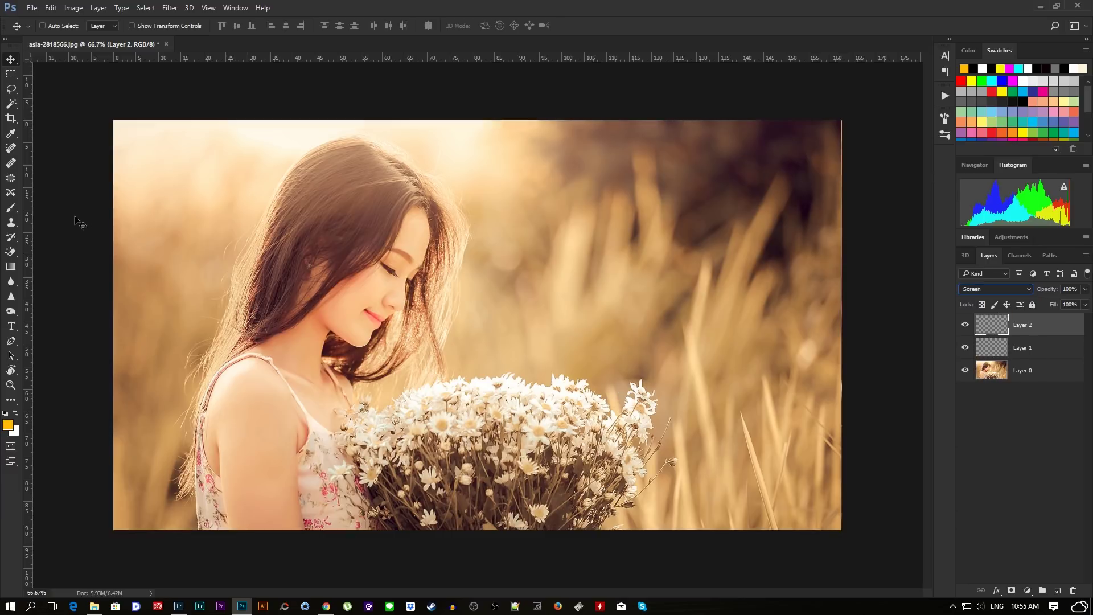
Choose the Brush tool, zoom out, and pick a very large soft round brush.
{"action": "key", "text": "b"}
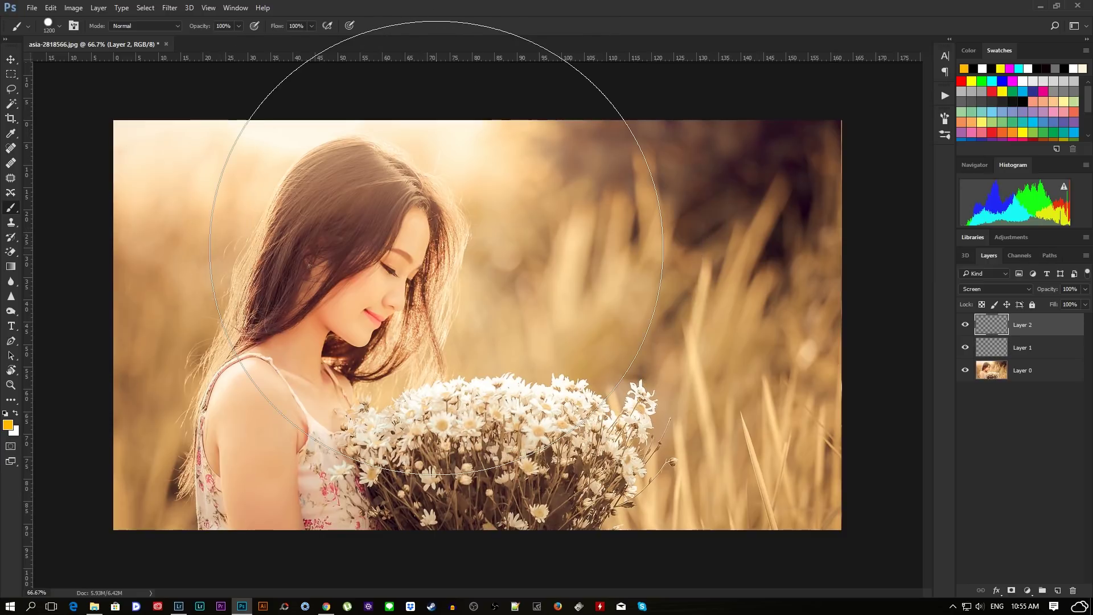
{"action": "key", "text": "bracketleft"}
{"action": "key", "text": "bracketleft"}
{"action": "key", "text": "bracketleft"}
{"action": "key", "text": "bracketleft"}
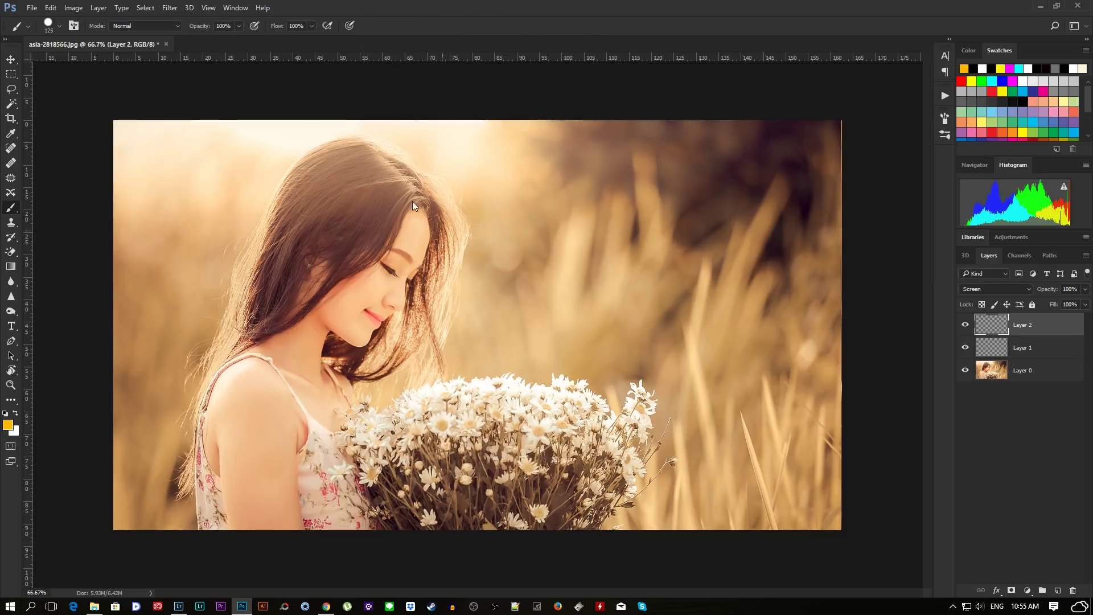
{"action": "key", "text": "bracketright"}
{"action": "key", "text": "bracketright"}
{"action": "key", "text": "ctrl+minus"}
{"action": "key", "text": "ctrl+minus"}
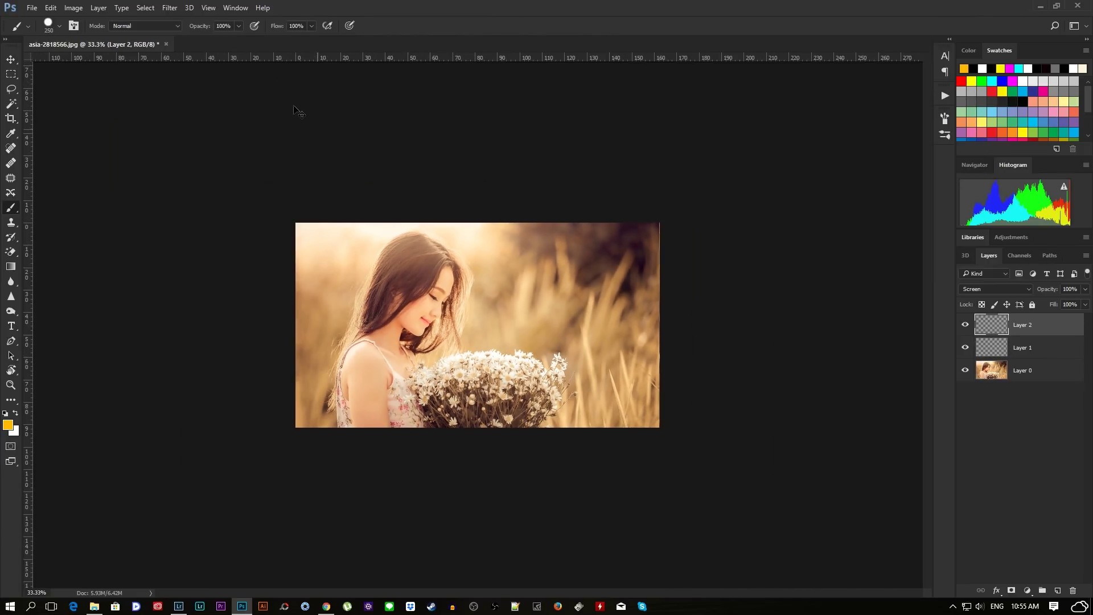
{"action": "key", "text": "bracketright"}
{"action": "key", "text": "bracketright"}
{"action": "key", "text": "bracketright"}
{"action": "key", "text": "bracketright"}
{"action": "key", "text": "bracketright"}
{"action": "right_click", "coordinate": [526, 240]}
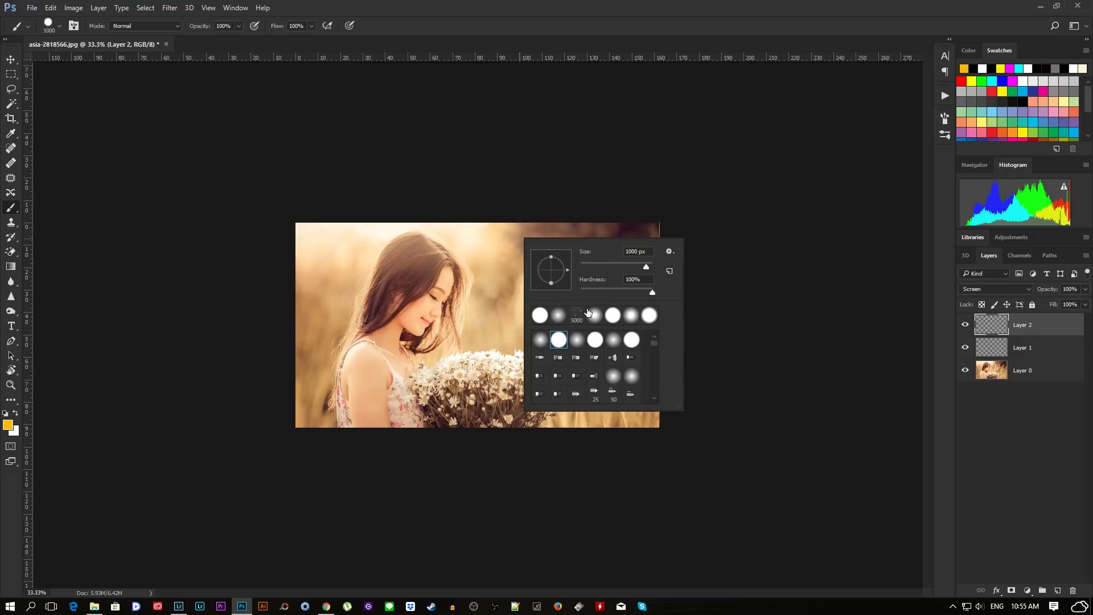
{"action": "double_click", "coordinate": [573, 344]}
{"action": "key", "text": "bracketright"}
{"action": "key", "text": "bracketright"}
{"action": "key", "text": "bracketright"}
{"action": "key", "text": "bracketright"}
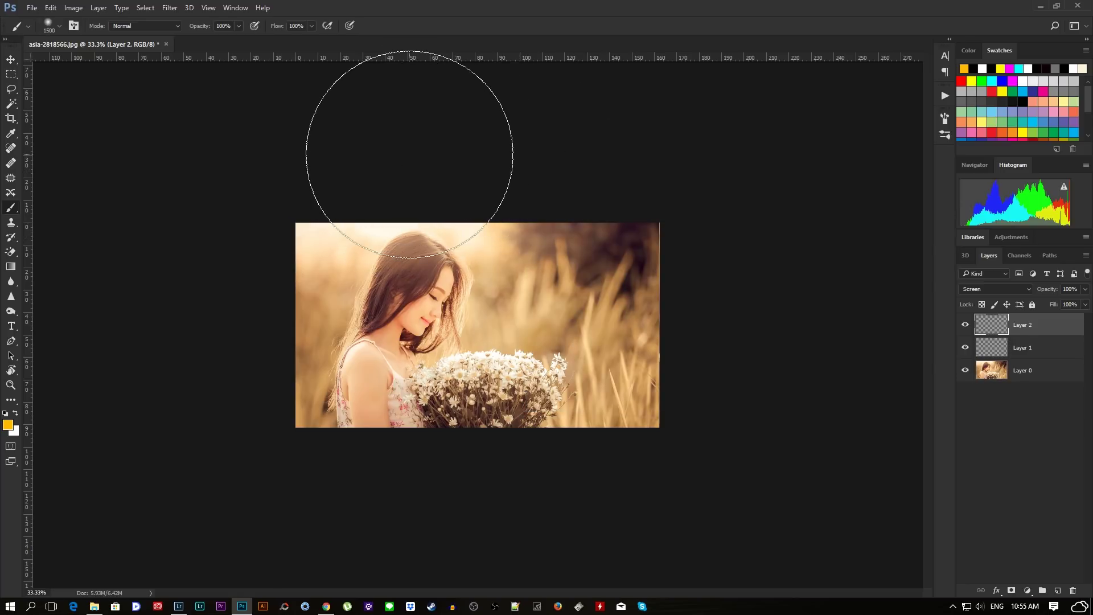
Set brush opacity to 70% and undo a test glow dab over the photo.
{"action": "left_click", "coordinate": [231, 26]}
{"action": "type", "text": "7"}
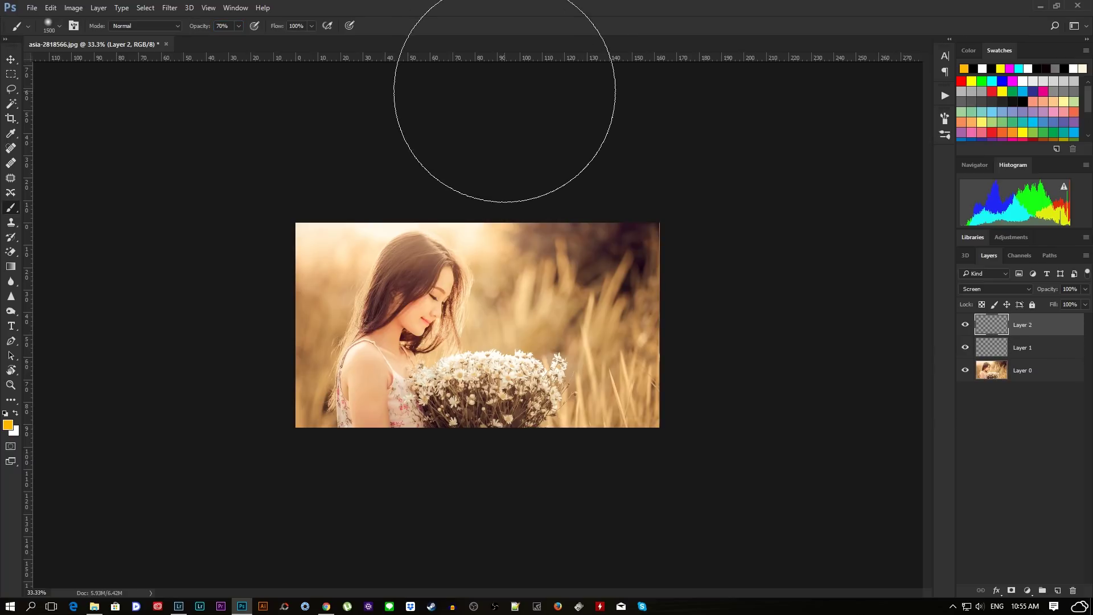
{"action": "key", "text": "bracketright"}
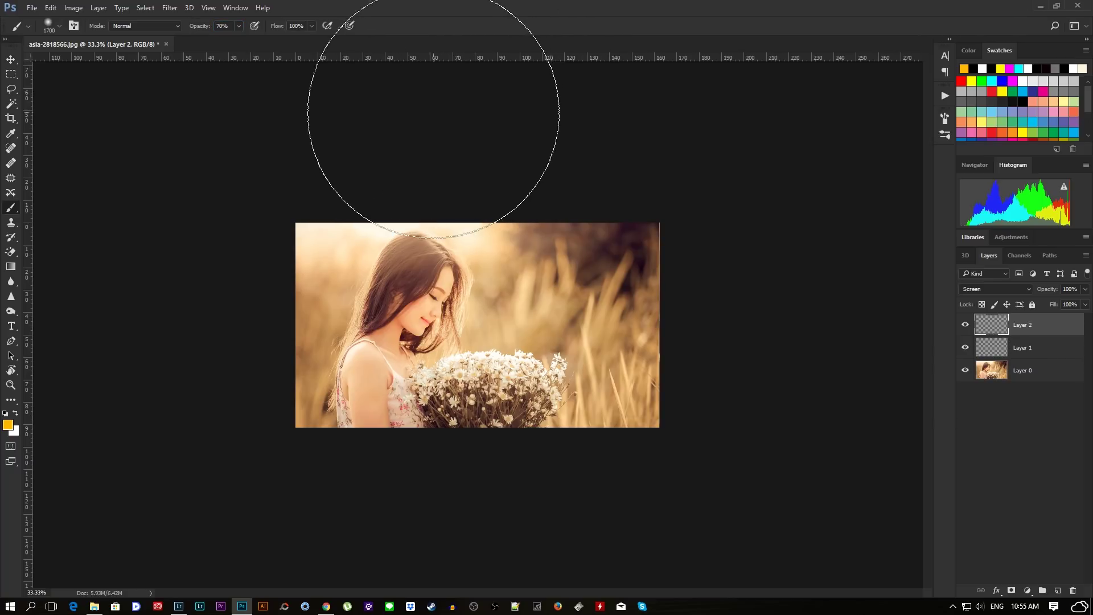
{"action": "key", "text": "bracketleft"}
{"action": "left_click", "coordinate": [402, 158]}
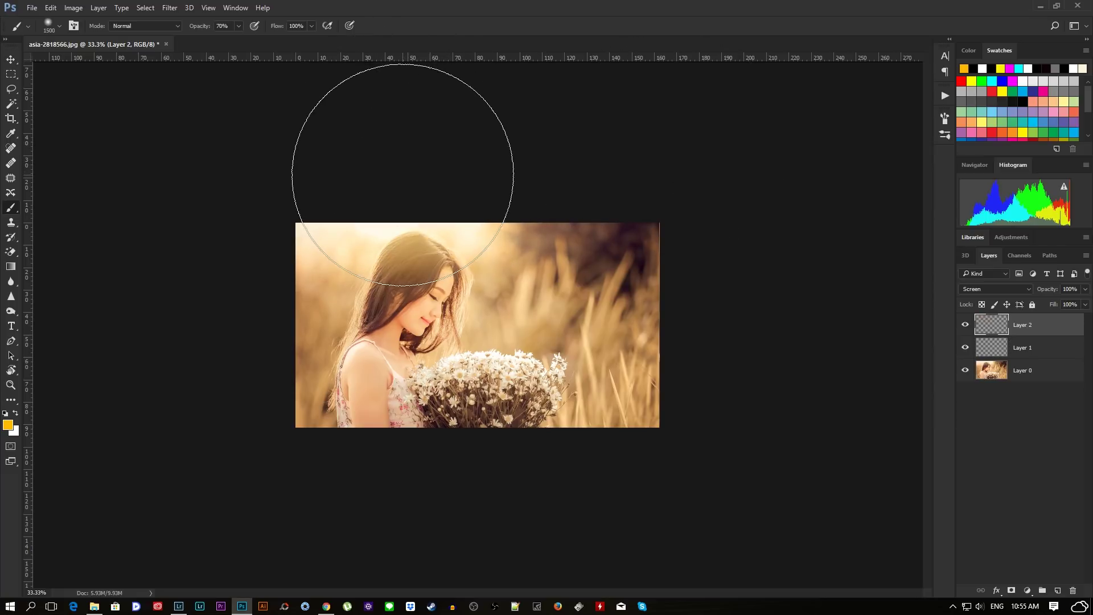
{"action": "key", "text": "ctrl+z"}
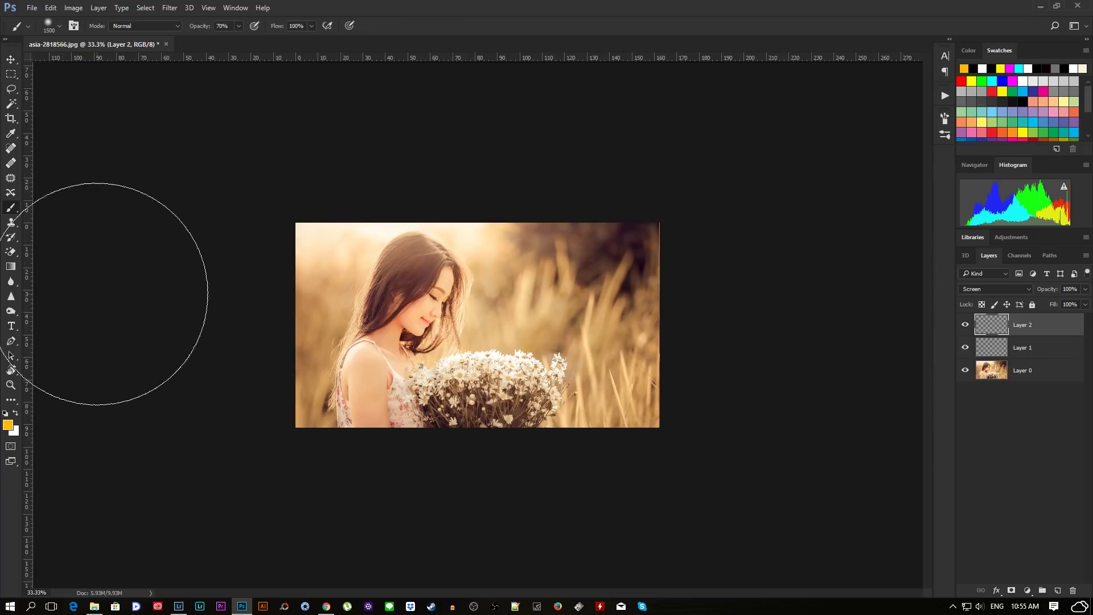
Pick a salmon colour, undo a test dab on the face, then sample a peach tone.
{"action": "left_click", "coordinate": [1038, 101]}
{"action": "left_click", "coordinate": [387, 216]}
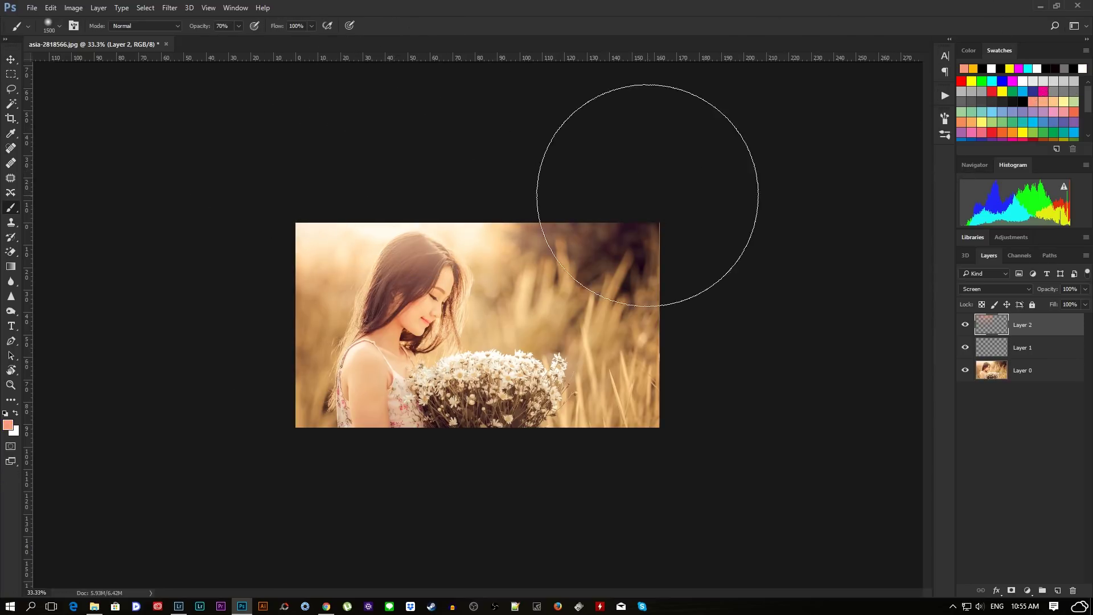
{"action": "key", "text": "ctrl+z"}
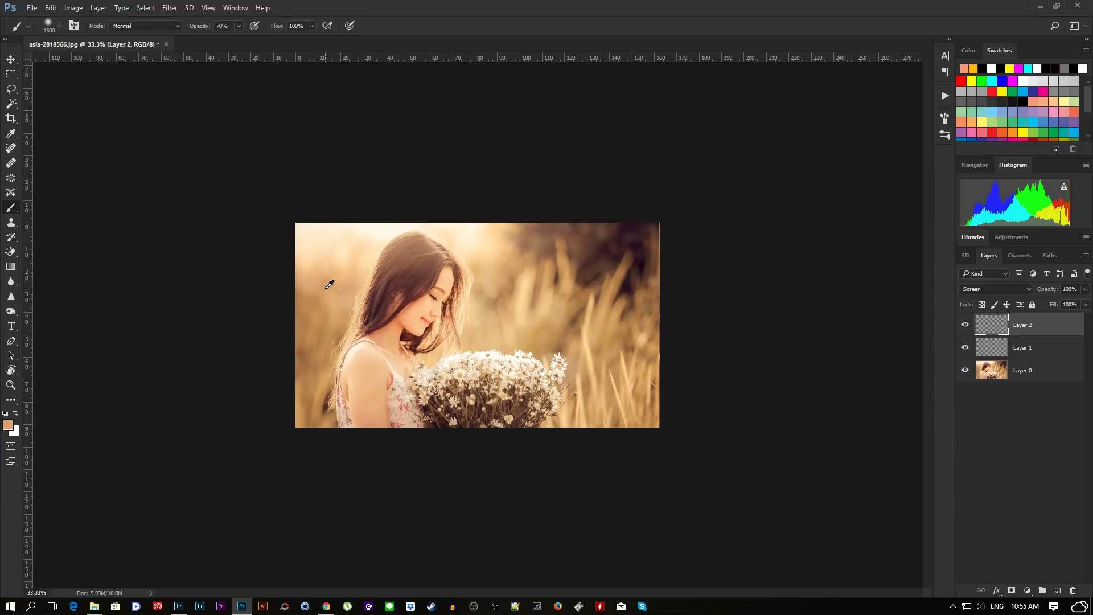
{"action": "left_click", "coordinate": [328, 285], "text": "alt"}
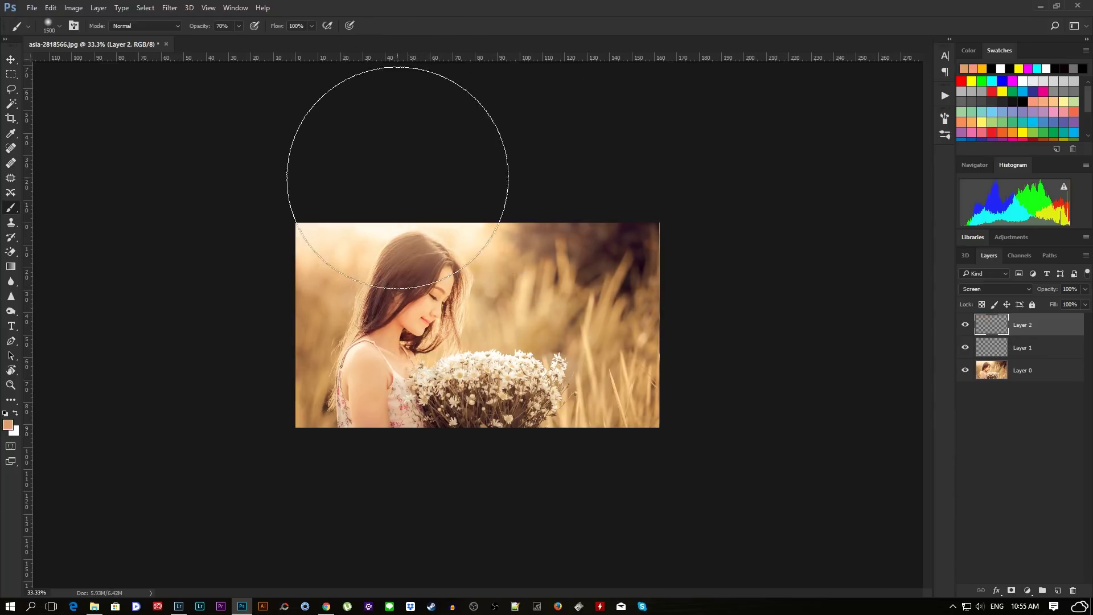
{"action": "key", "text": "ctrl+plus"}
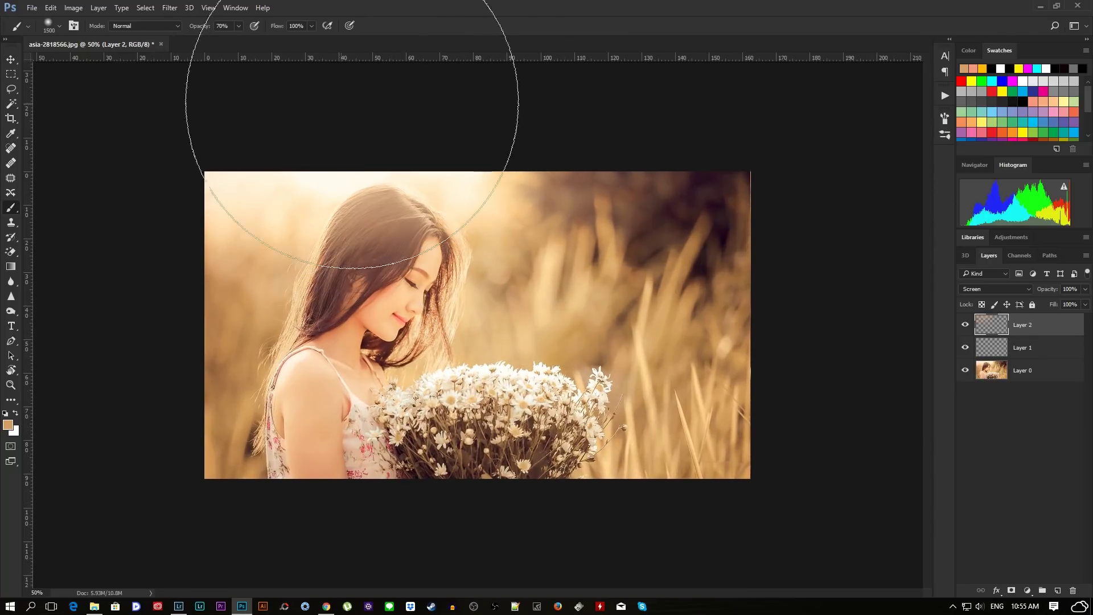
Shrink the brush and undo the test dabs painted near the head.
{"action": "key", "text": "bracketleft"}
{"action": "key", "text": "bracketleft"}
{"action": "key", "text": "bracketleft"}
{"action": "key", "text": "bracketleft"}
{"action": "left_click", "coordinate": [385, 134]}
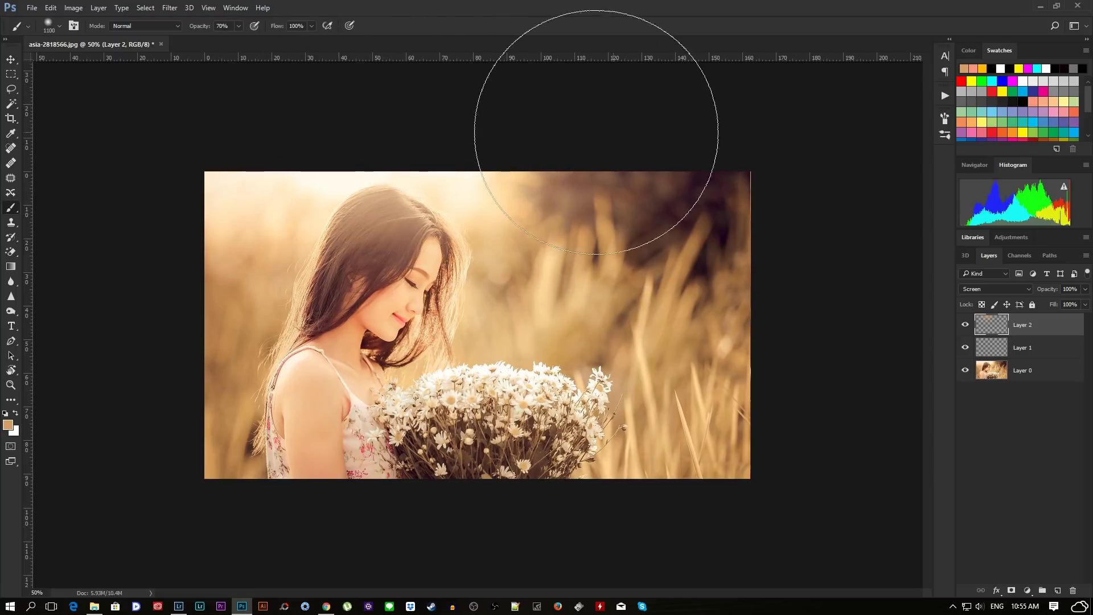
{"action": "key", "text": "ctrl+z"}
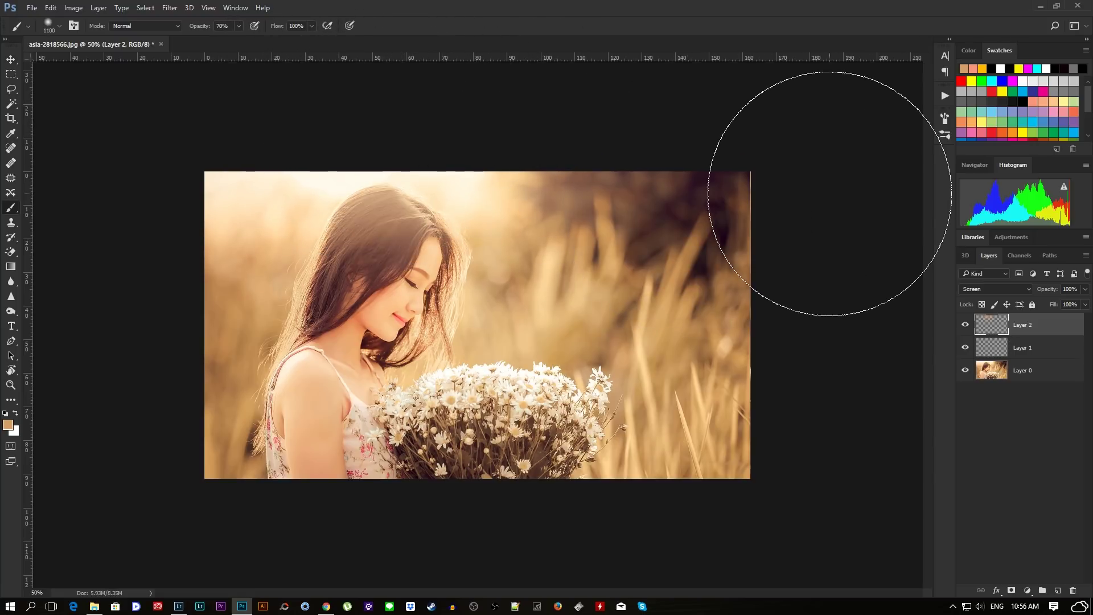
{"action": "key", "text": "ctrl+alt+z"}
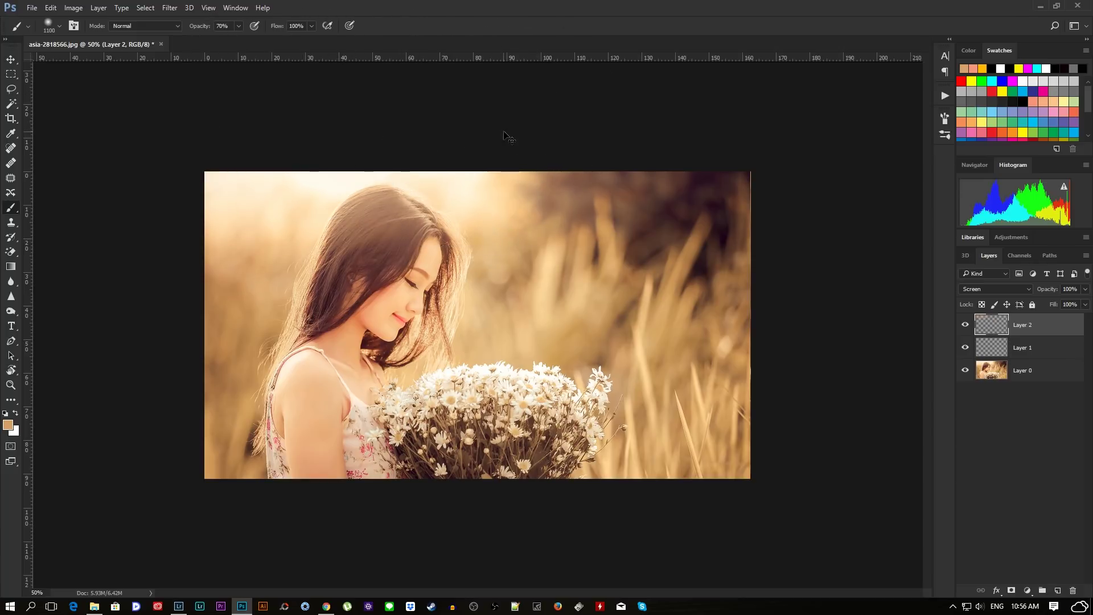
Undo trial glow strokes on the top and hair, shrink the brush, and add Layer 3.
{"action": "left_click_drag", "start_coordinate": [459, 110], "coordinate": [537, 110]}
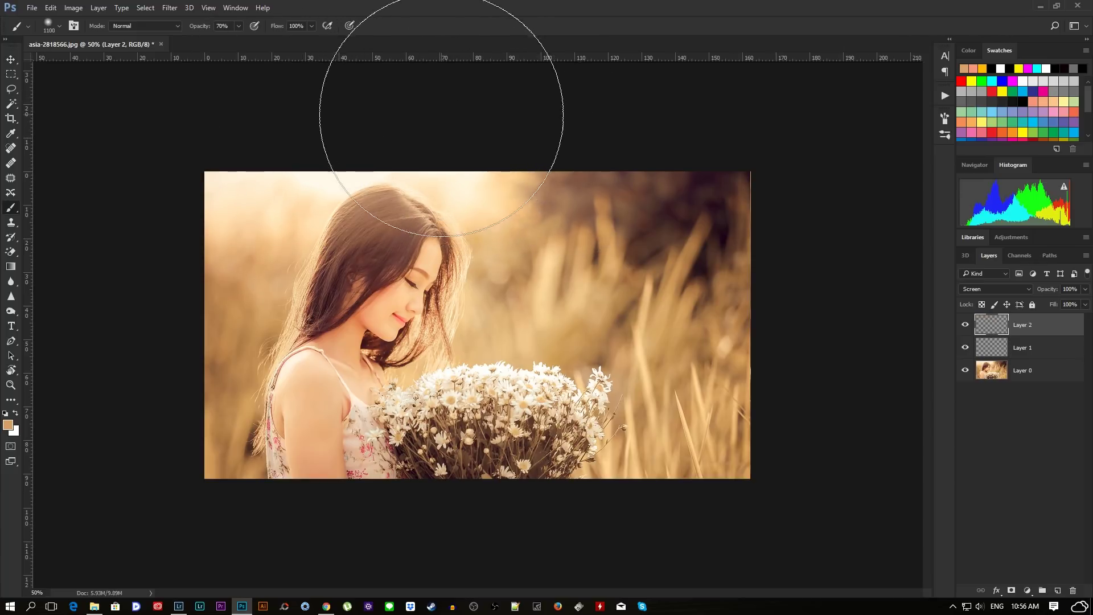
{"action": "key", "text": "ctrl+z"}
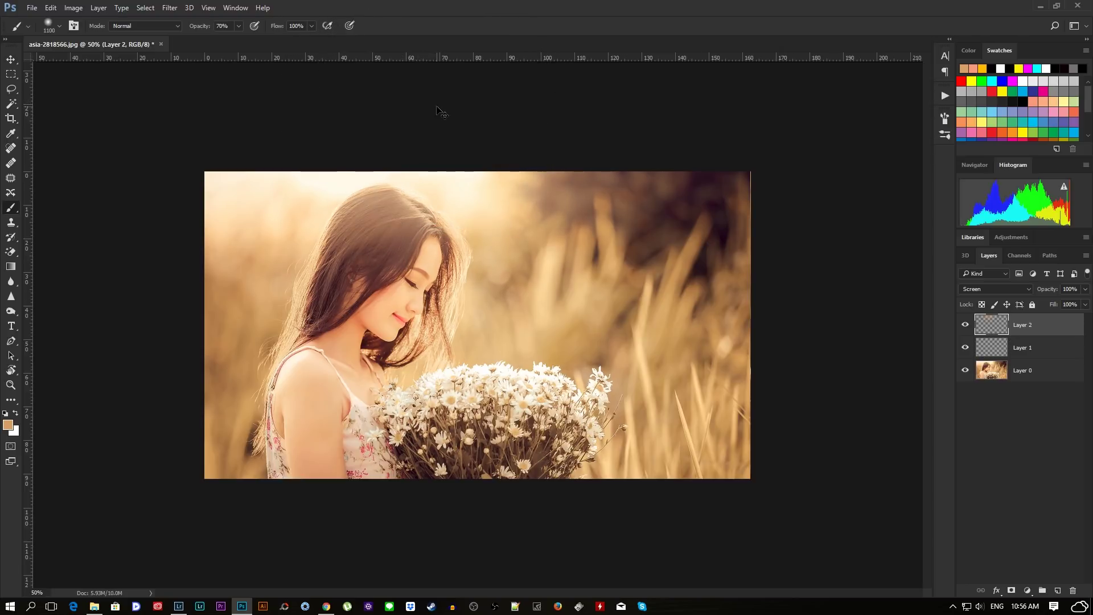
{"action": "key", "text": "ctrl+z"}
{"action": "key", "text": "ctrl+z"}
{"action": "key", "text": "ctrl+z"}
{"action": "key", "text": "ctrl+z"}
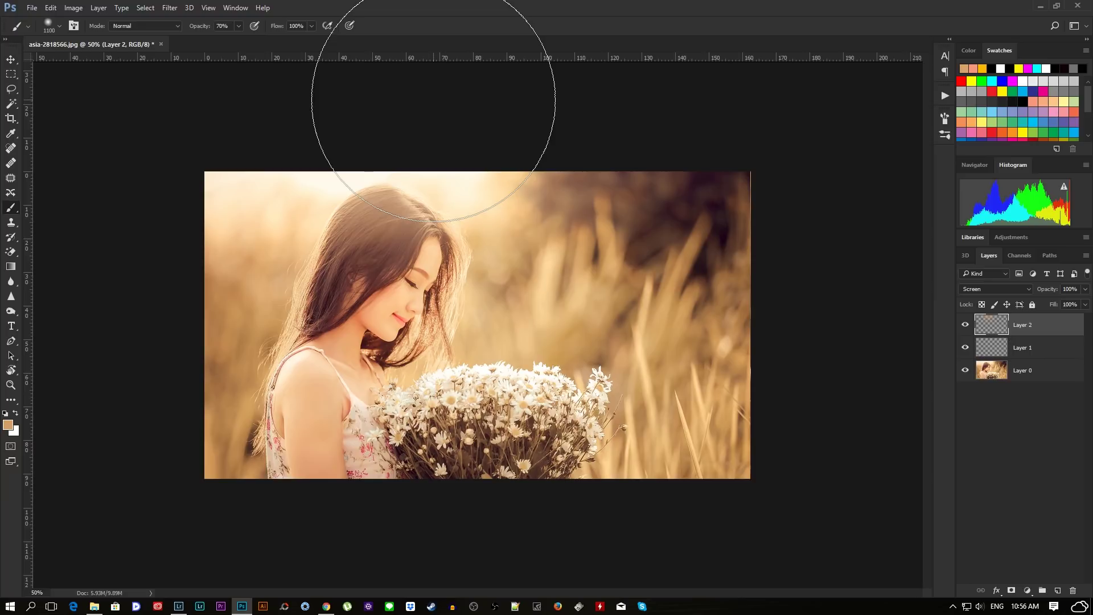
{"action": "key", "text": "ctrl+z"}
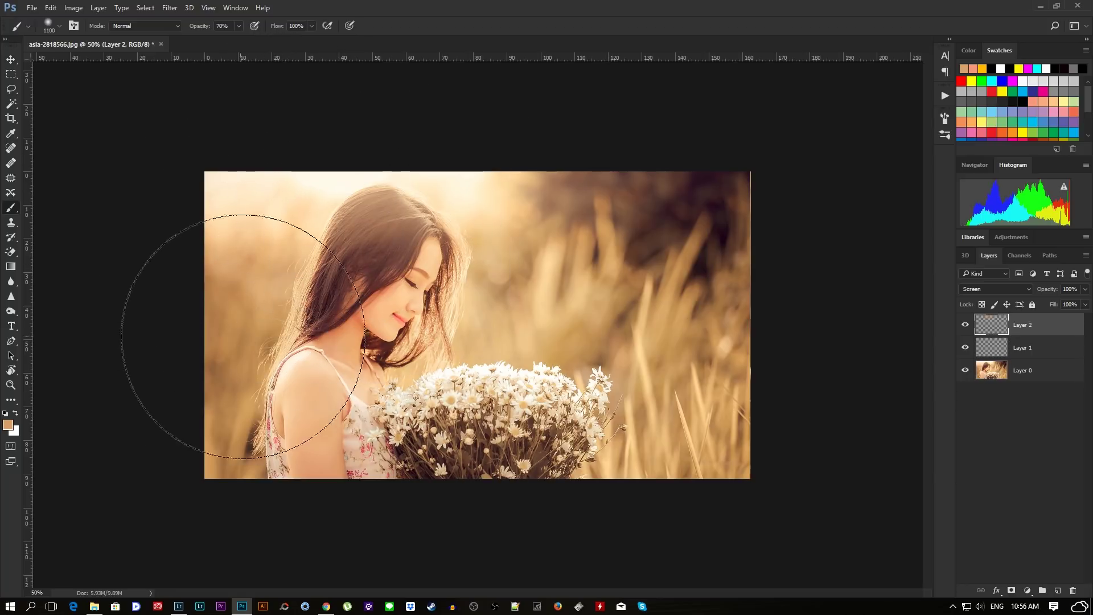
{"action": "key", "text": "bracketleft"}
{"action": "key", "text": "bracketleft"}
{"action": "key", "text": "bracketleft"}
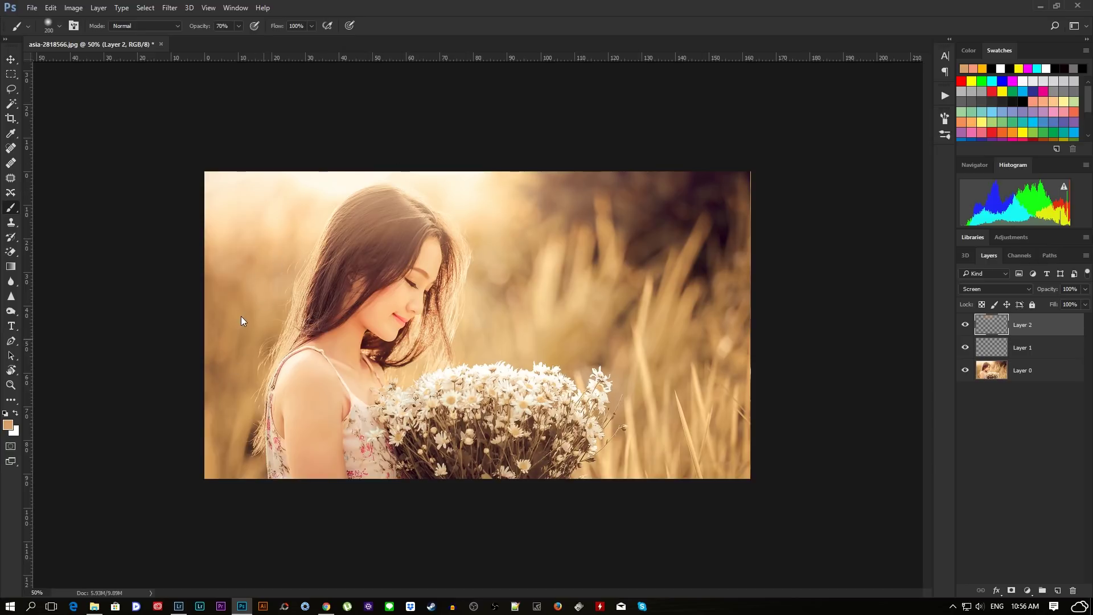
{"action": "left_click", "coordinate": [1056, 591]}
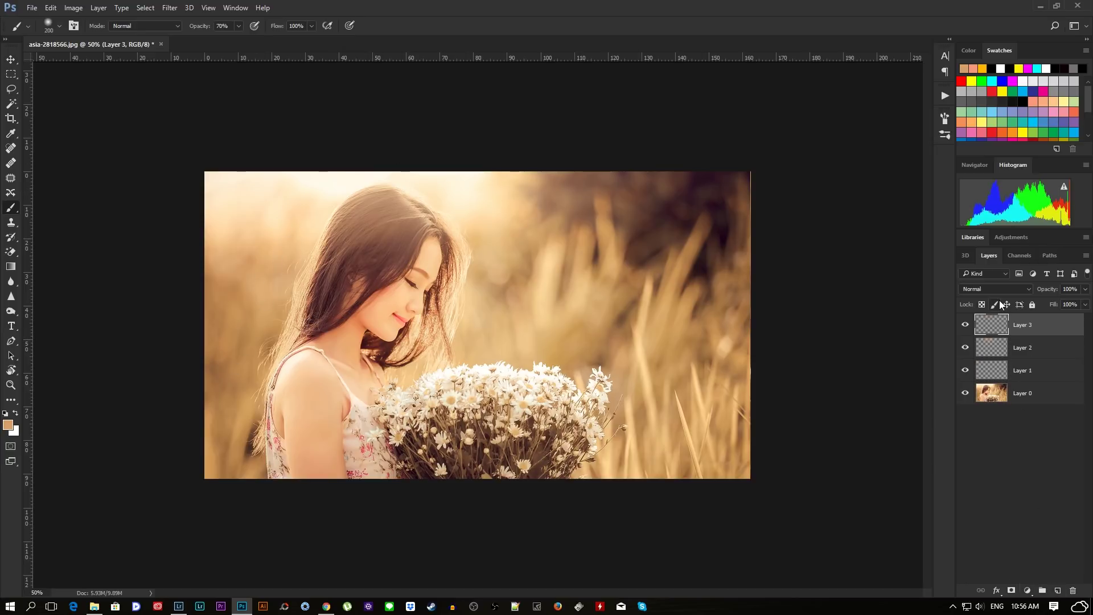
Switch Layer 3 from Normal to Overlay blending and enter 20 as brush opacity.
{"action": "left_click", "coordinate": [1001, 288]}
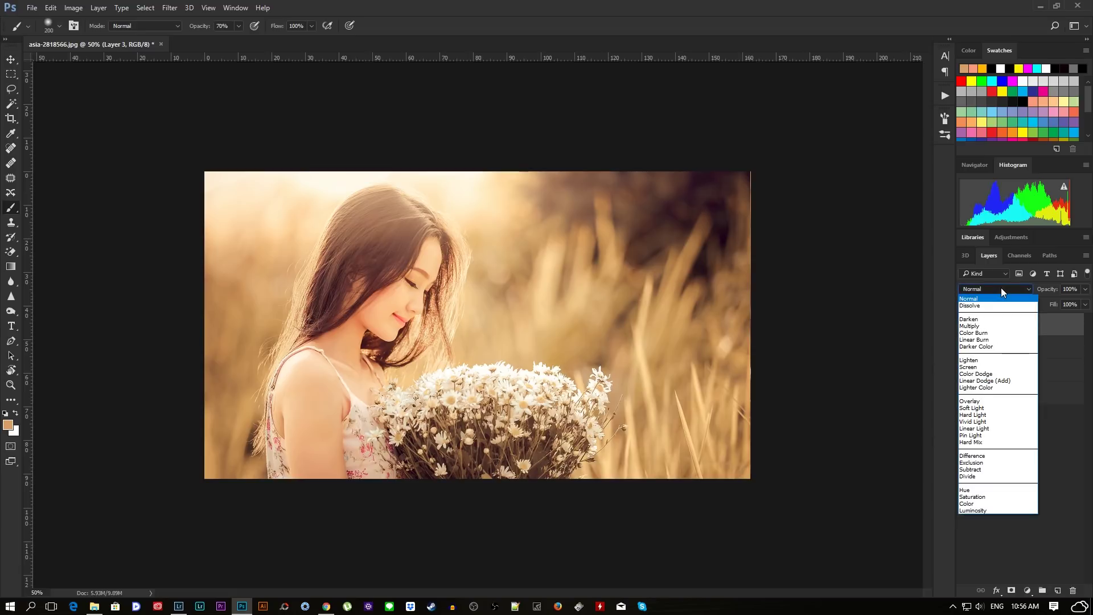
{"action": "left_click", "coordinate": [980, 401]}
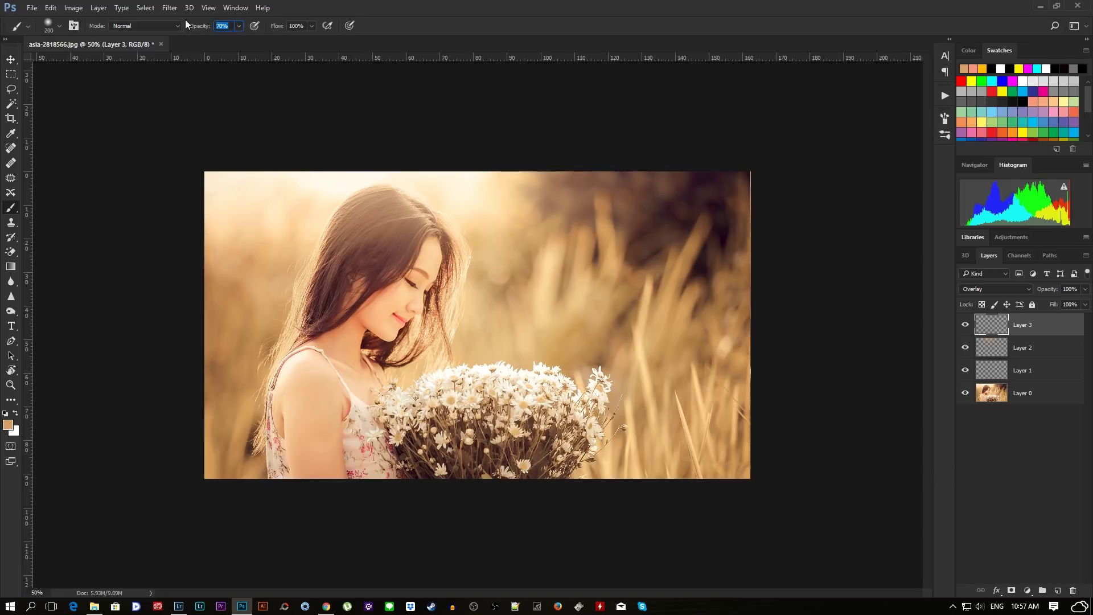
{"action": "type", "text": "2"}
{"action": "scroll", "coordinate": [330, 266], "scroll_direction": "up", "scroll_amount": 2}
Zoom in and paint a faint glow along the hair edge, redoing one stroke.
{"action": "scroll", "coordinate": [330, 266], "scroll_direction": "up", "scroll_amount": 2}
{"action": "scroll", "coordinate": [330, 266], "scroll_direction": "up", "scroll_amount": 2}
{"action": "scroll", "coordinate": [547, 305], "scroll_direction": "up", "scroll_amount": 2}
{"action": "mouse_move", "coordinate": [546, 305]}
{"action": "left_mouse_down"}
{"action": "mouse_move", "coordinate": [525, 344]}
{"action": "mouse_move", "coordinate": [518, 254]}
{"action": "left_mouse_up"}
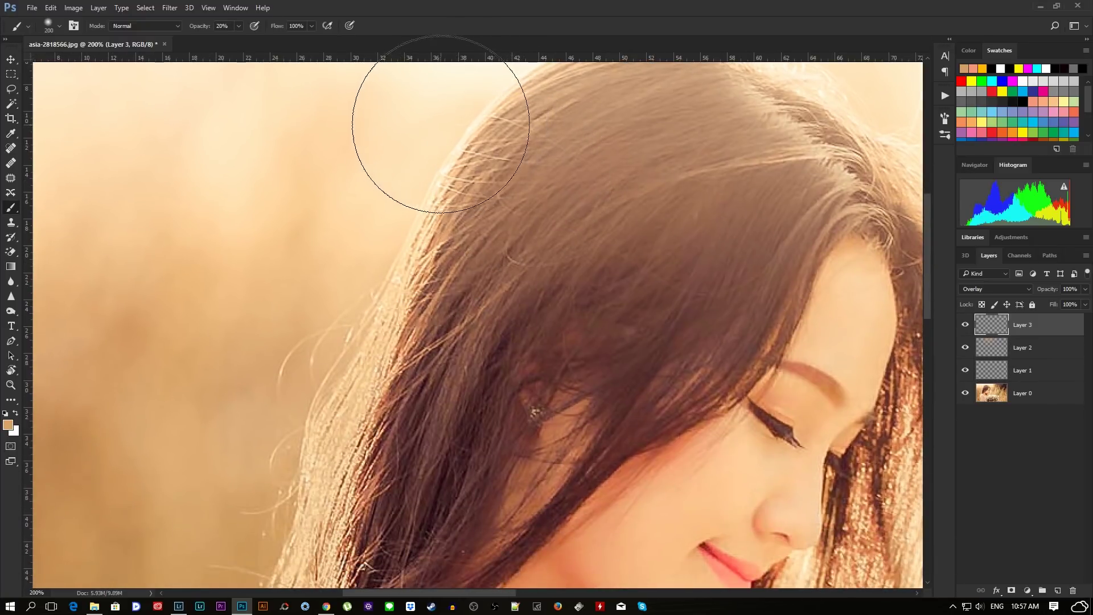
{"action": "left_click_drag", "start_coordinate": [312, 293], "coordinate": [415, 163]}
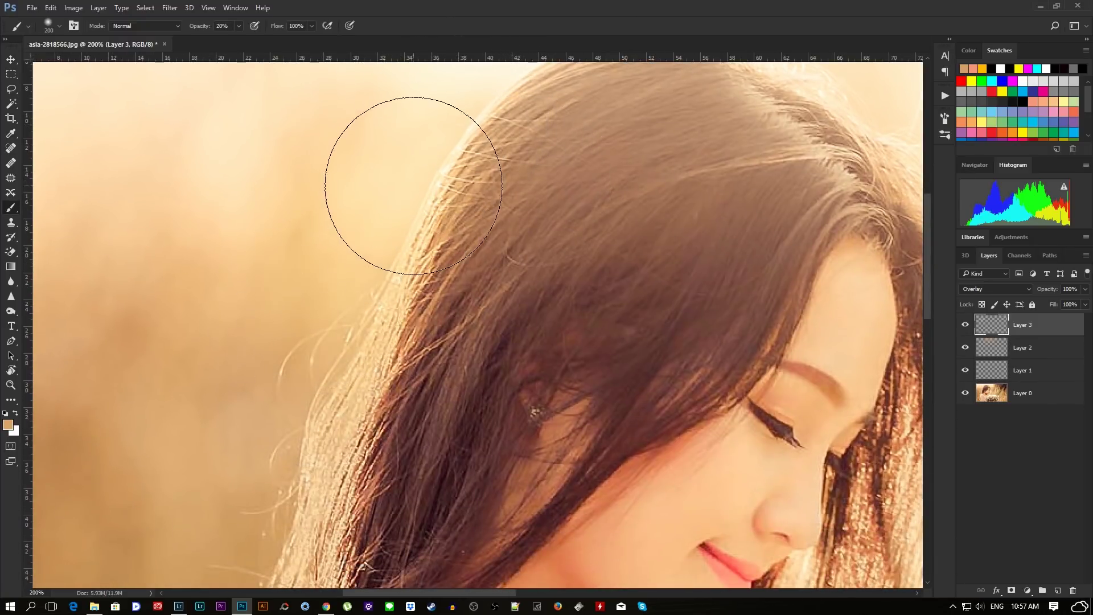
{"action": "key", "text": "ctrl+z"}
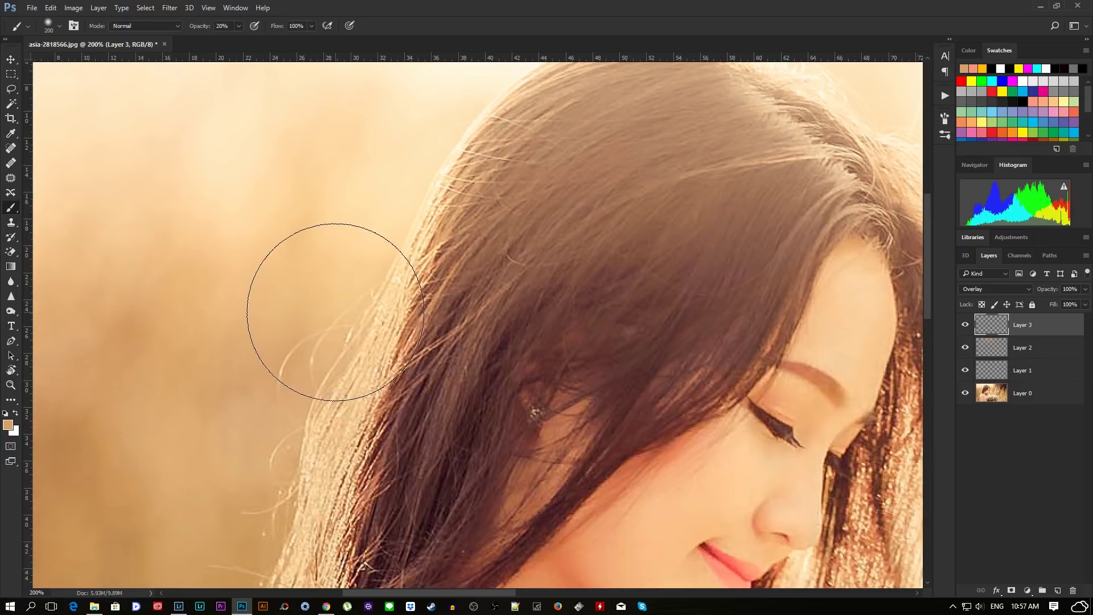
{"action": "mouse_move", "coordinate": [389, 280]}
{"action": "left_mouse_down"}
{"action": "mouse_move", "coordinate": [358, 343]}
{"action": "mouse_move", "coordinate": [394, 358]}
{"action": "left_mouse_up"}
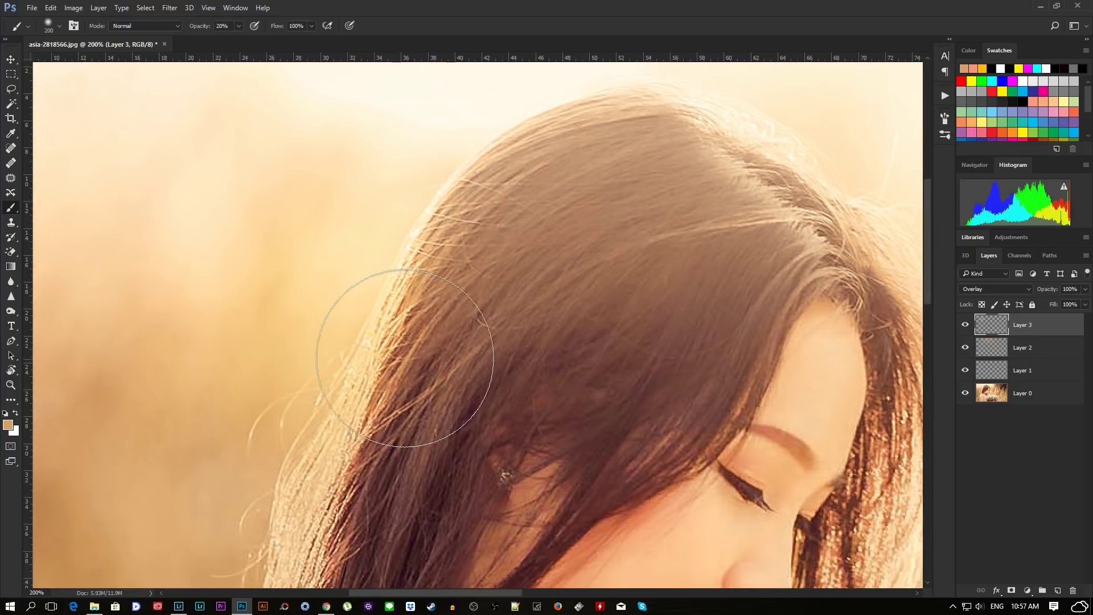
Brush glow along the side hair and the hair above the daisies, then zoom out.
{"action": "left_click_drag", "start_coordinate": [558, 270], "coordinate": [379, 367]}
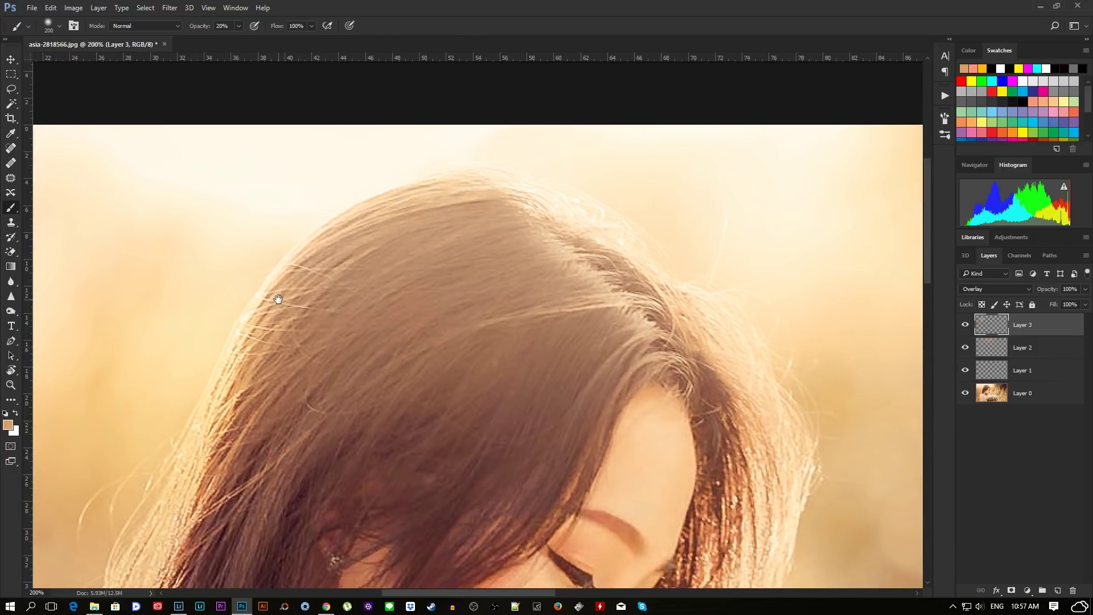
{"action": "left_click_drag", "start_coordinate": [170, 403], "coordinate": [403, 41]}
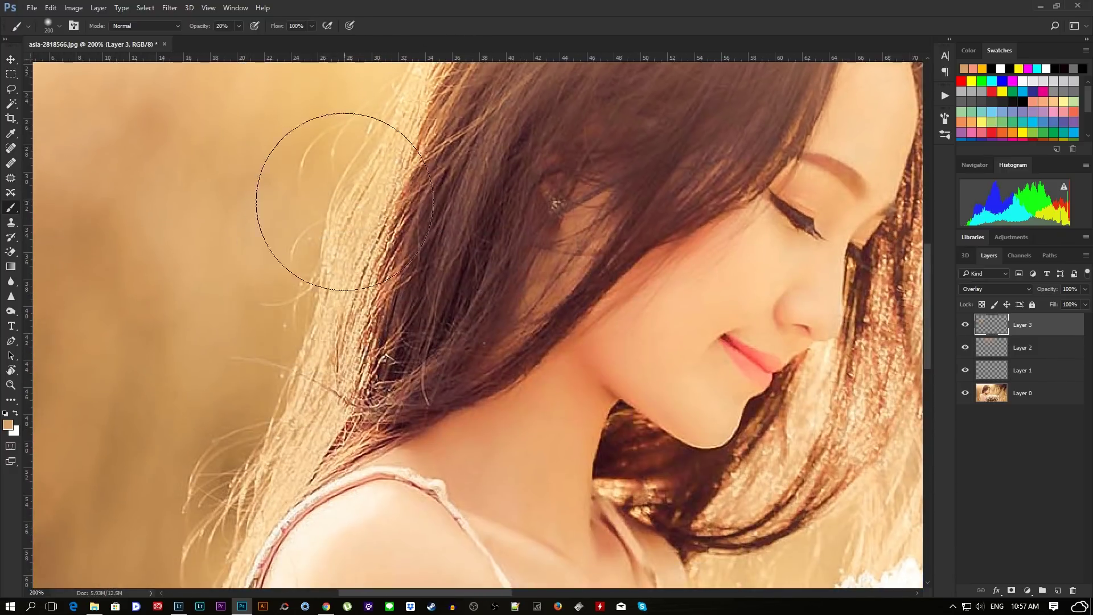
{"action": "mouse_move", "coordinate": [819, 119]}
{"action": "left_mouse_down"}
{"action": "mouse_move", "coordinate": [581, 349]}
{"action": "mouse_move", "coordinate": [410, 203]}
{"action": "left_mouse_up"}
{"action": "left_click_drag", "start_coordinate": [606, 220], "coordinate": [628, 360]}
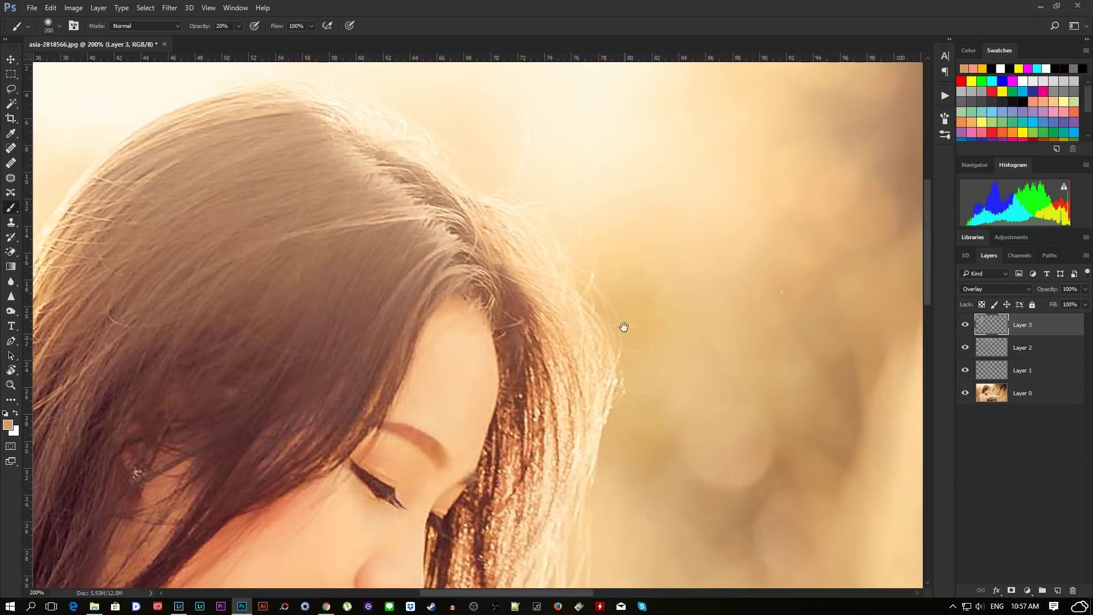
{"action": "left_click_drag", "start_coordinate": [587, 182], "coordinate": [541, 63]}
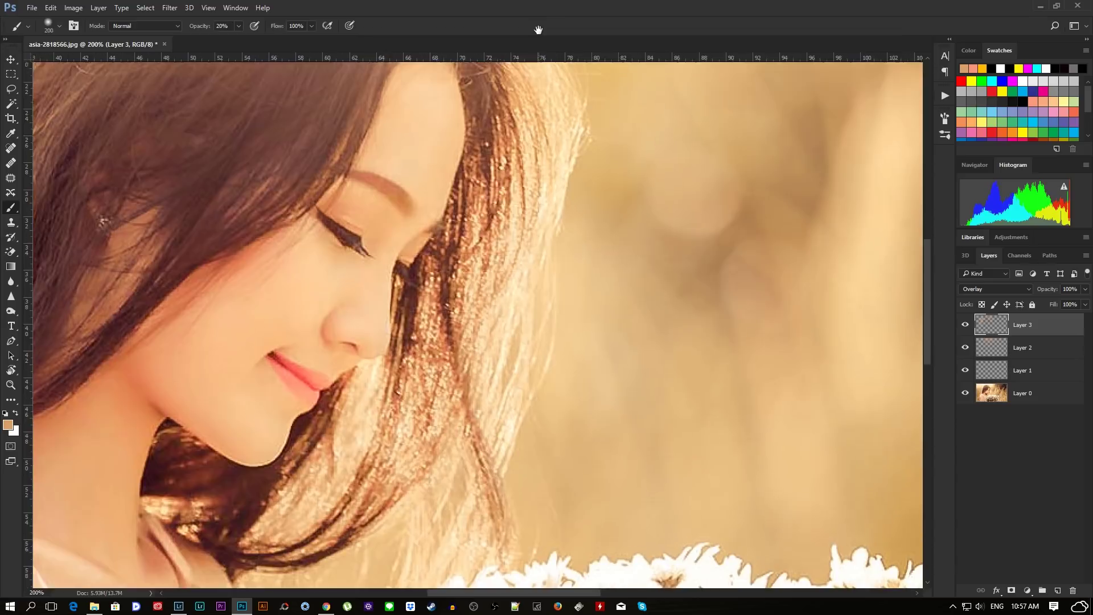
{"action": "left_click_drag", "start_coordinate": [492, 371], "coordinate": [561, 230]}
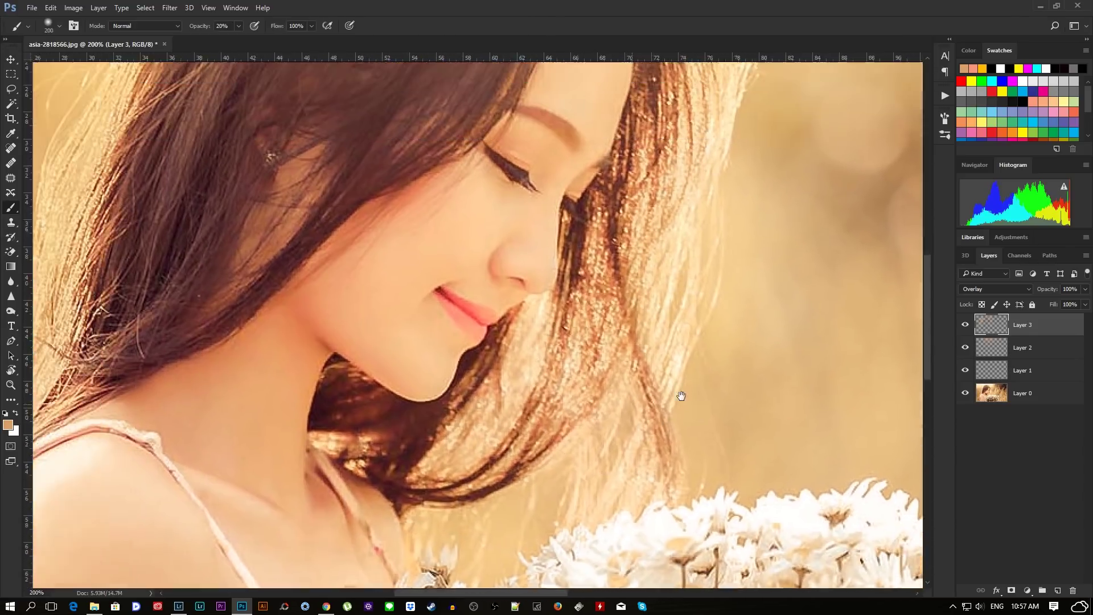
{"action": "mouse_move", "coordinate": [116, 104]}
{"action": "left_mouse_down"}
{"action": "mouse_move", "coordinate": [480, 337]}
{"action": "mouse_move", "coordinate": [433, 441]}
{"action": "left_mouse_up"}
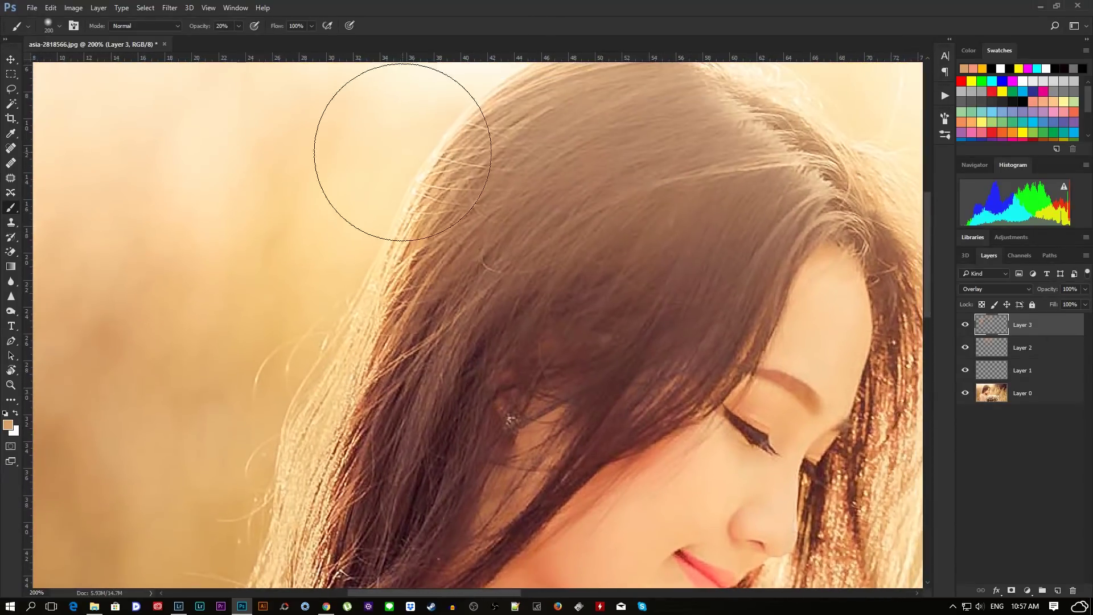
{"action": "left_click_drag", "start_coordinate": [501, 73], "coordinate": [489, 225]}
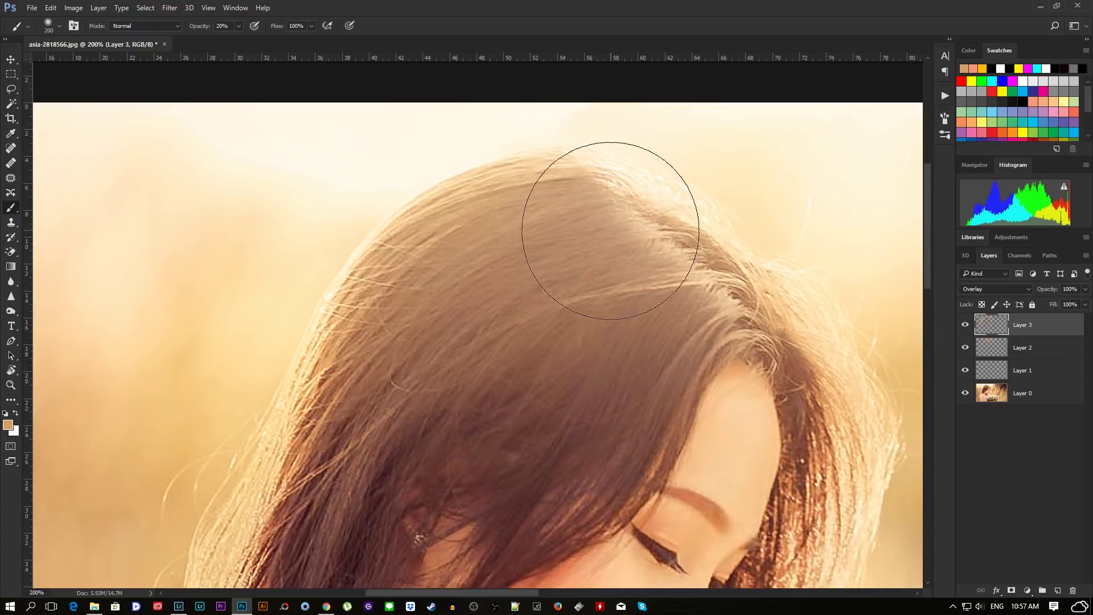
{"action": "key", "text": "ctrl+minus"}
{"action": "key", "text": "ctrl+minus"}
{"action": "key", "text": "ctrl+minus"}
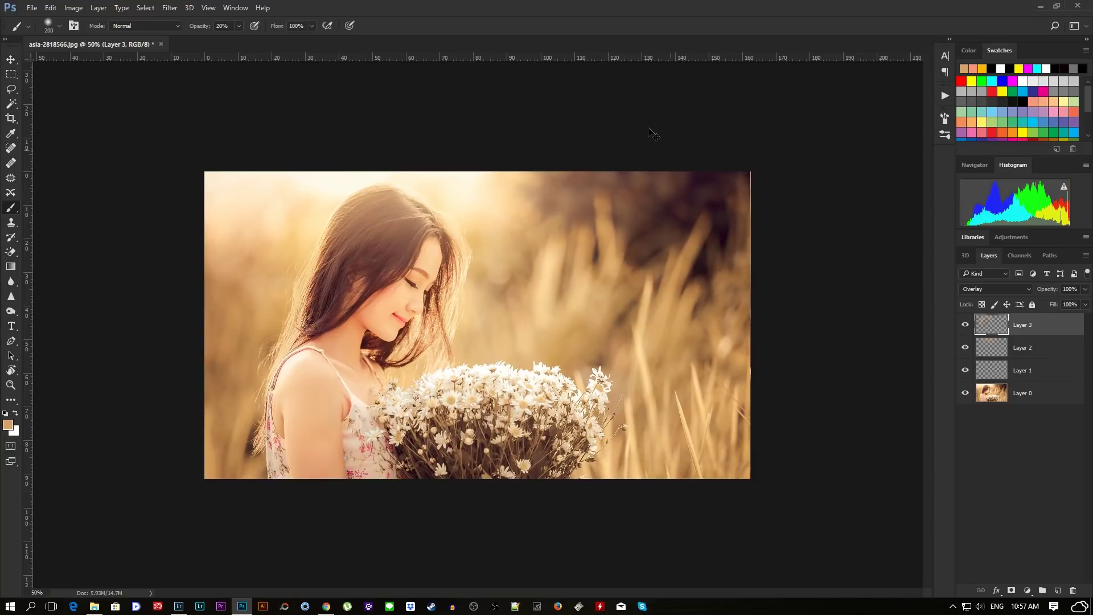
Toggle Layer 3's visibility to compare the portrait with and without the Overlay glow.
{"action": "left_click", "coordinate": [965, 325]}
{"action": "left_click", "coordinate": [964, 325]}
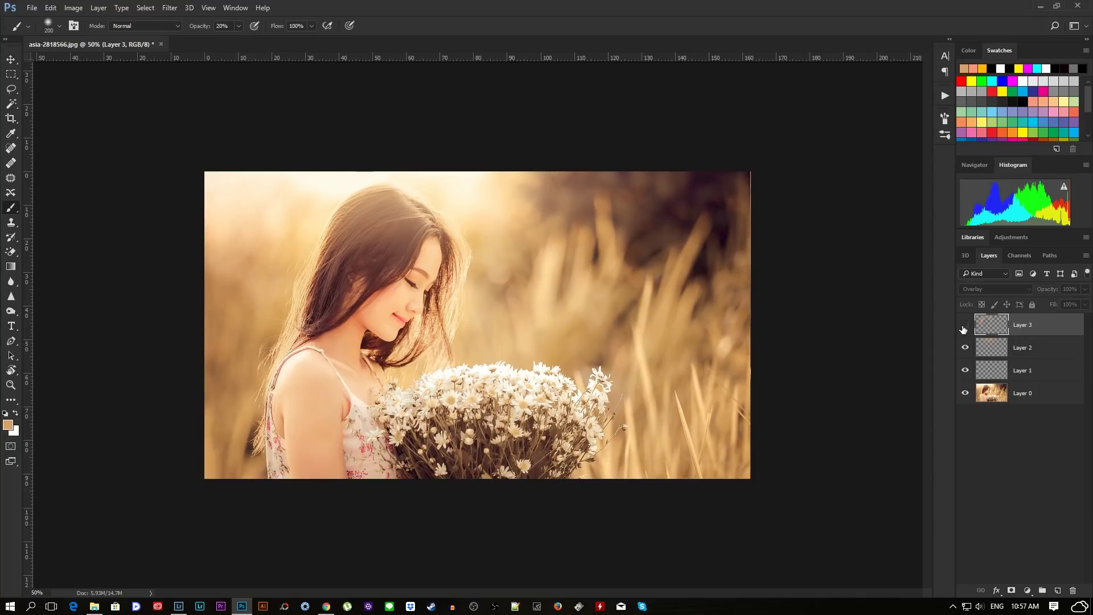
{"action": "left_click", "coordinate": [965, 325]}
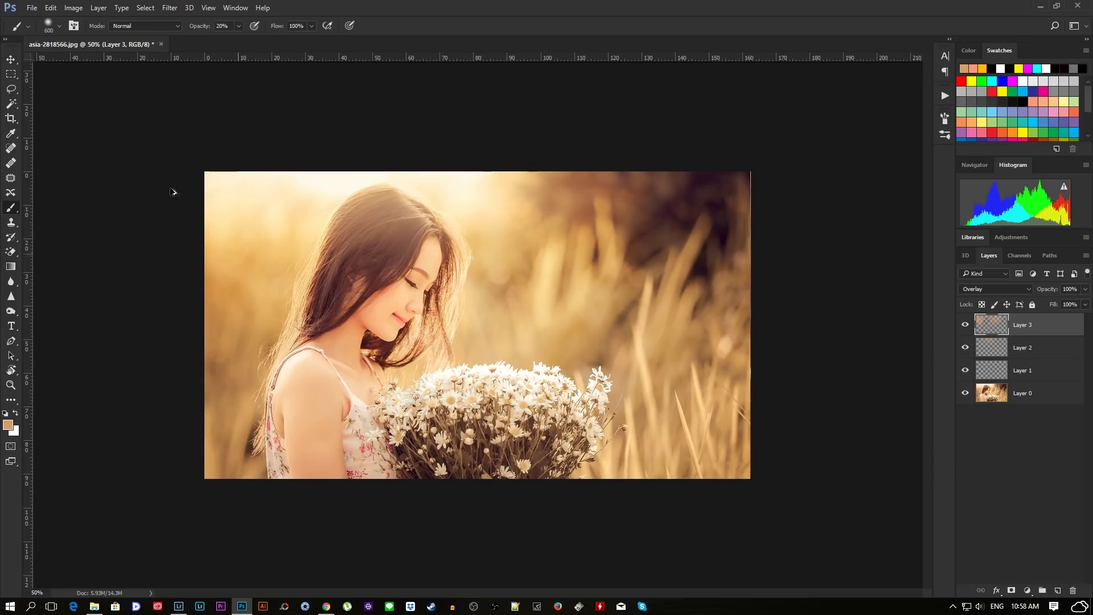
{"action": "left_click", "coordinate": [11, 60]}
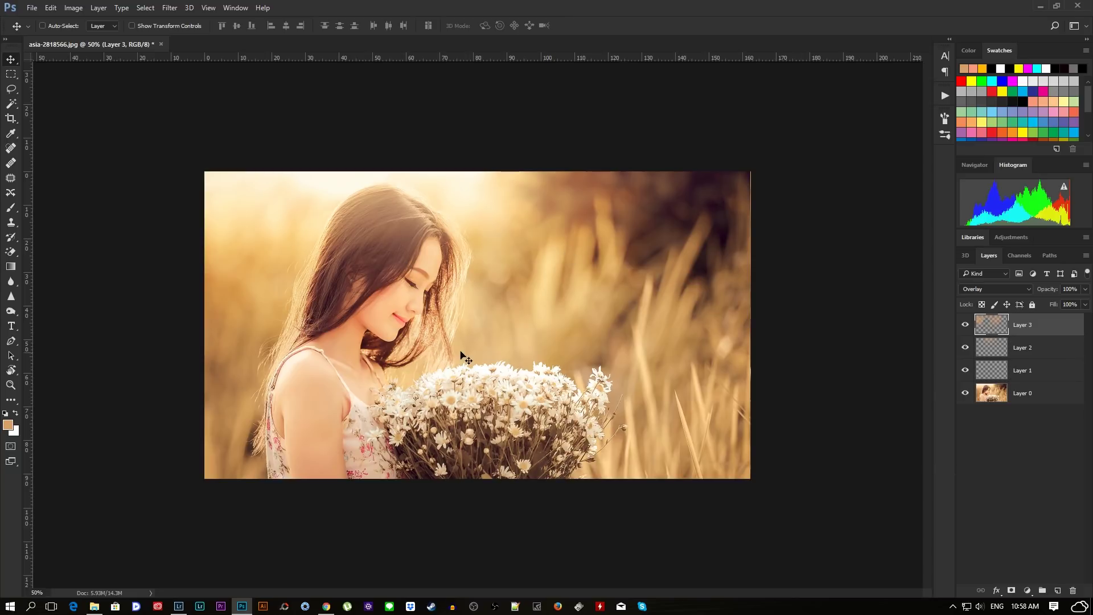
Flatten all layers into a single Background, then apply Unsharp Mask: amount 200%, radius 0.3, threshold 0.
{"action": "right_click", "coordinate": [1043, 394]}
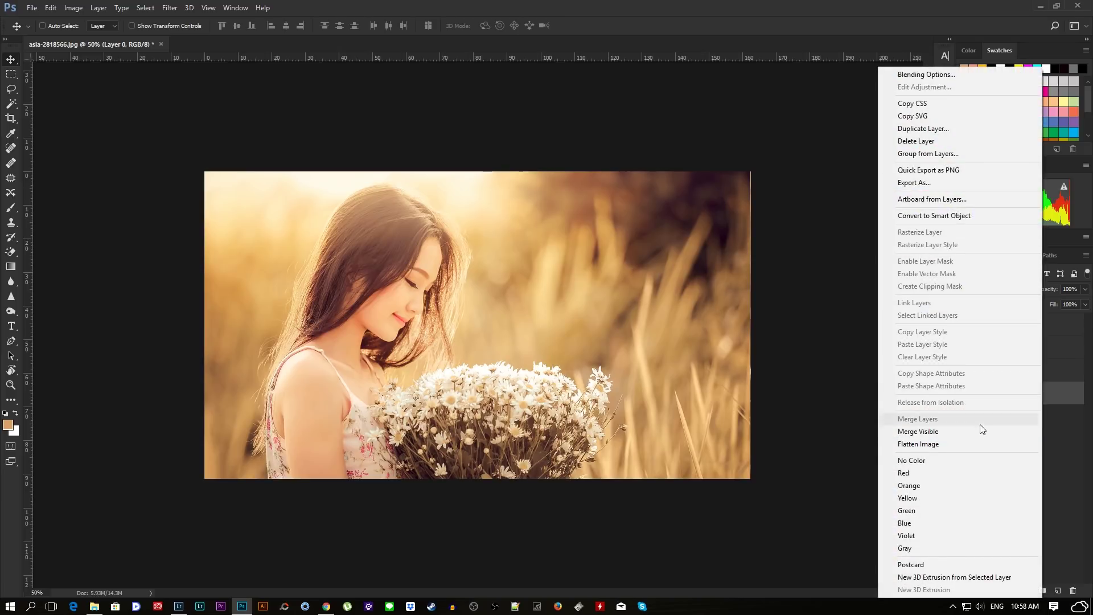
{"action": "left_click", "coordinate": [938, 445]}
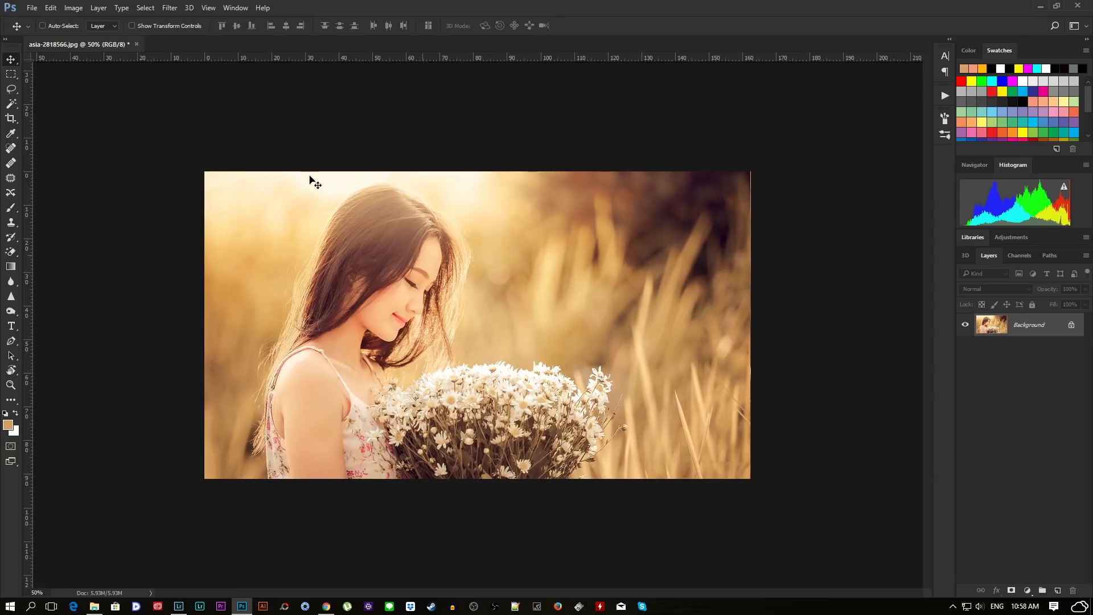
{"action": "left_click", "coordinate": [168, 9]}
{"action": "mouse_move", "coordinate": [181, 197]}
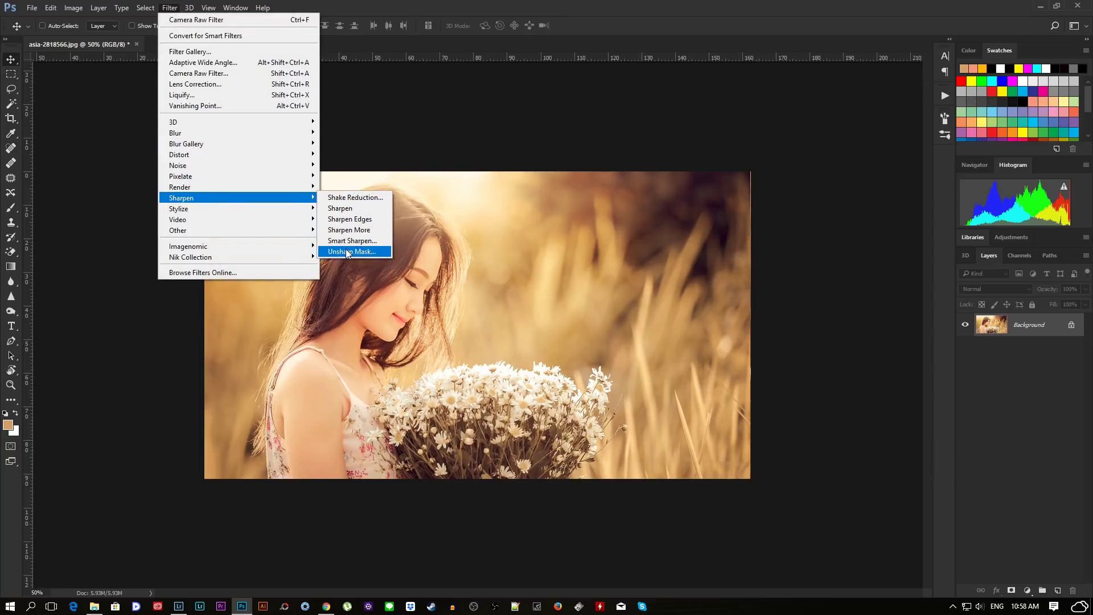
{"action": "left_click", "coordinate": [351, 251]}
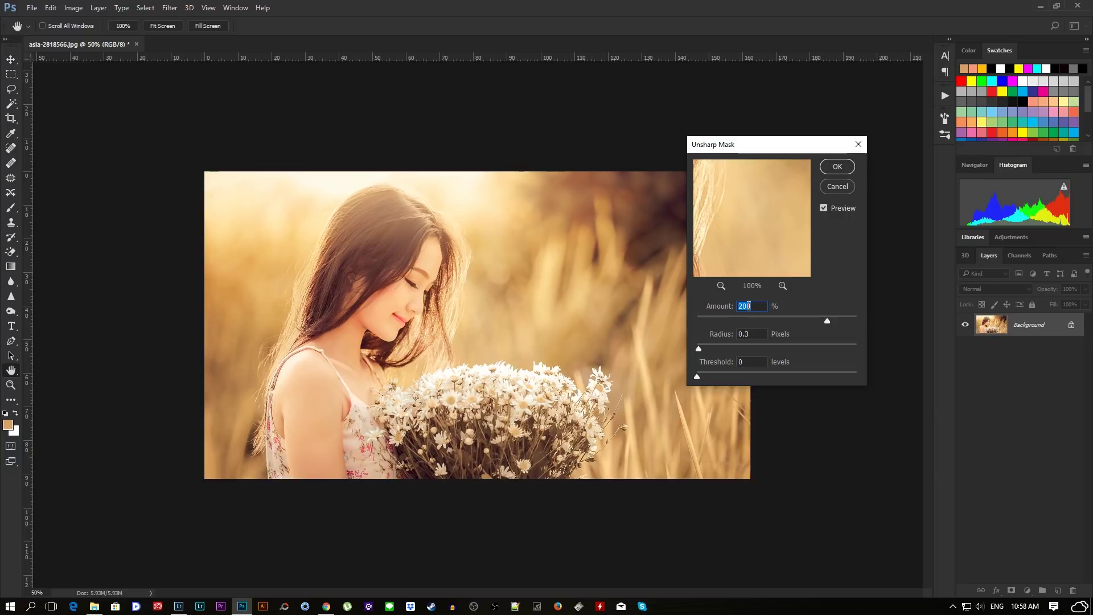
{"action": "left_click", "coordinate": [760, 335]}
{"action": "left_click", "coordinate": [838, 183]}
{"action": "key", "text": "v"}
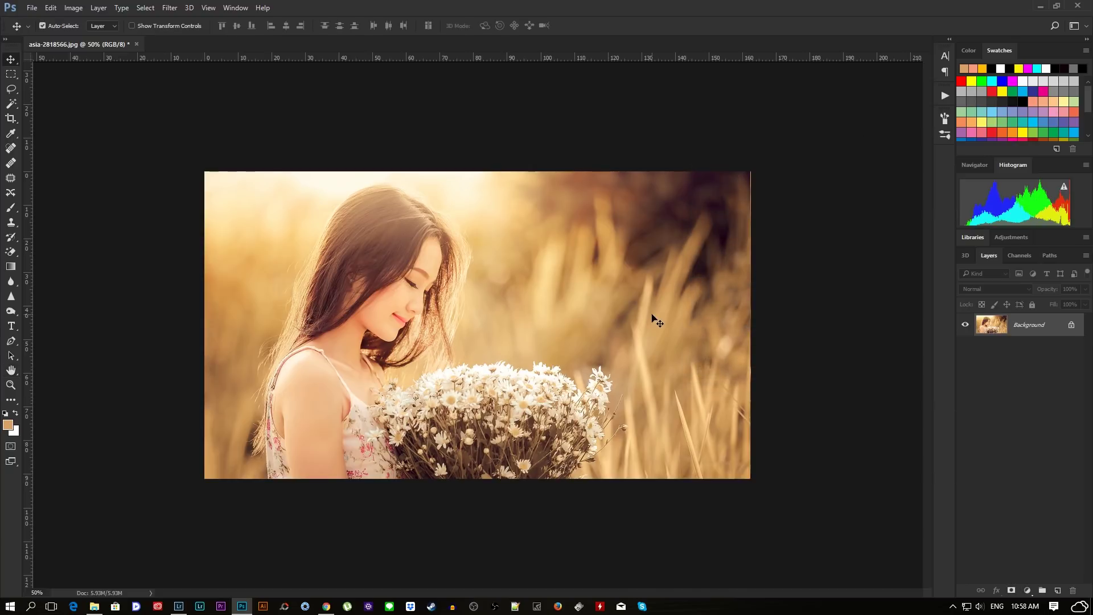
{"action": "key", "text": "ctrl+plus"}
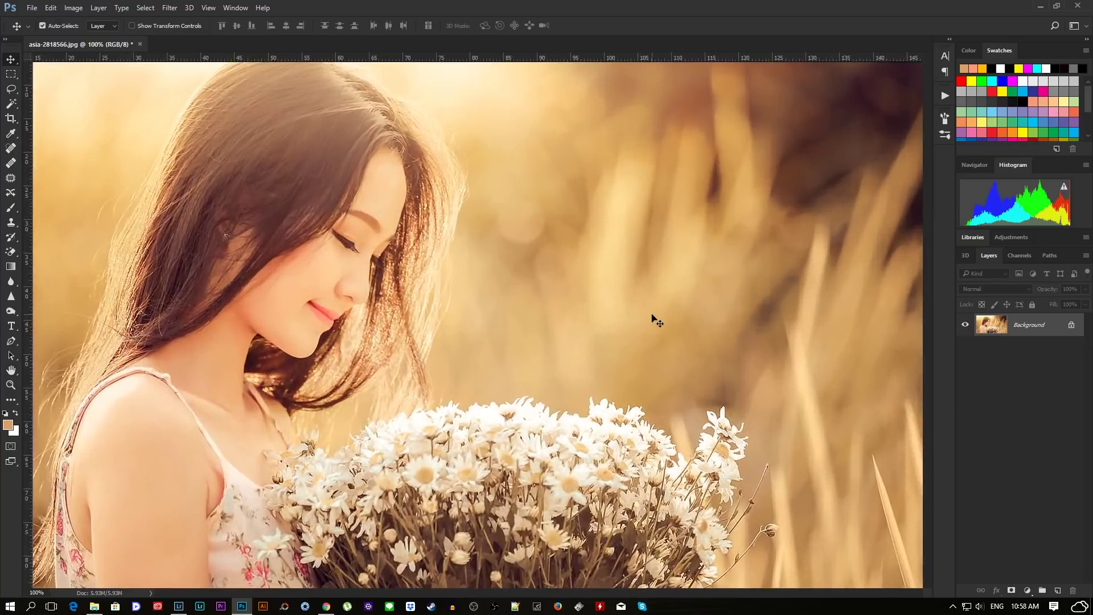